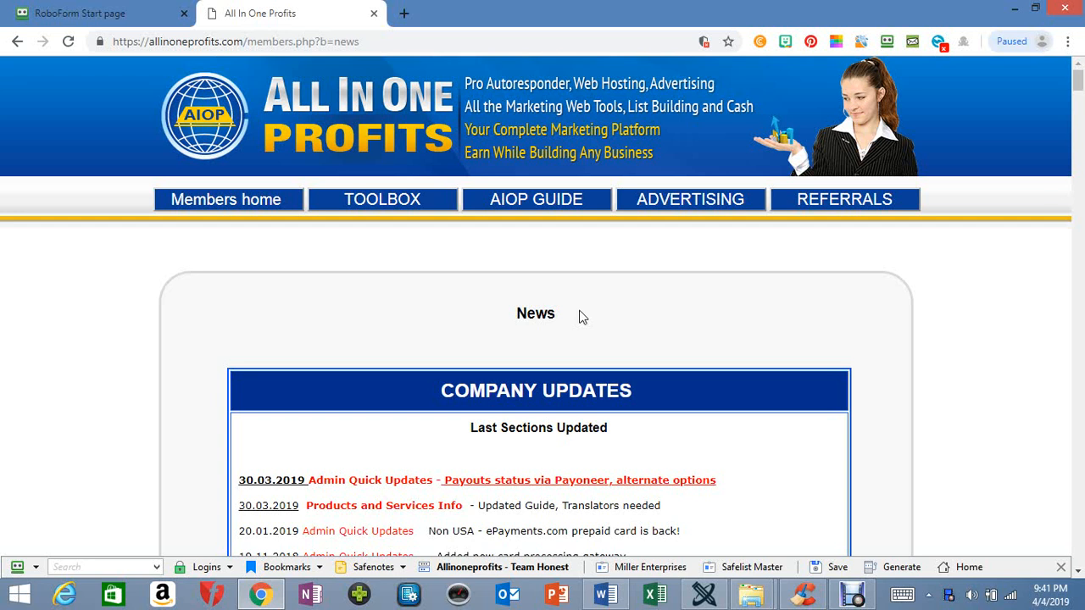
- Open the Splash Builder from the toolbox and go to the end of its Splash Pages list
mouse_move(393, 201)
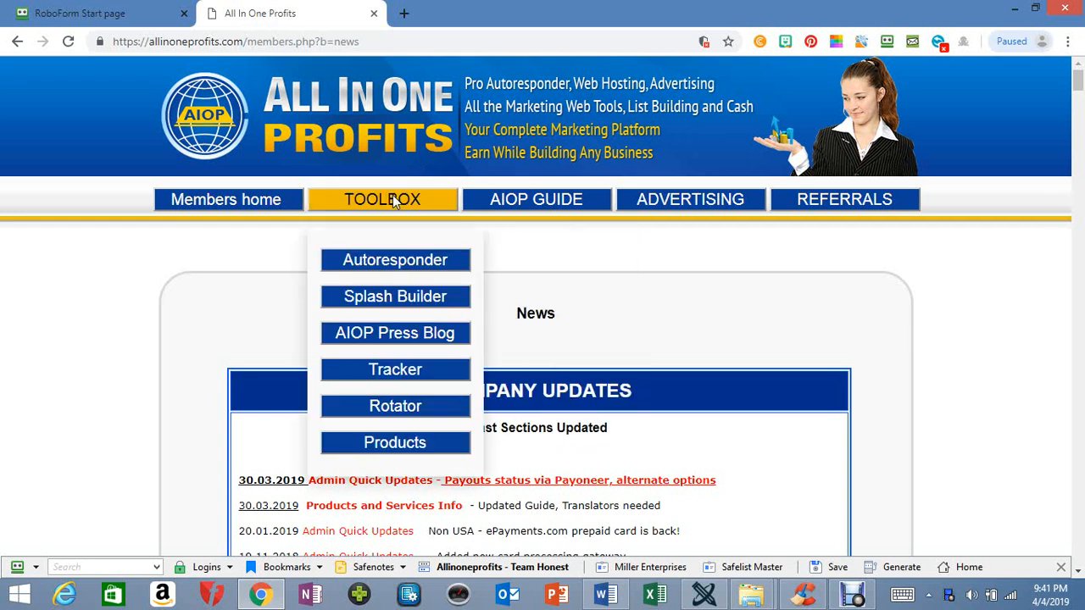
click(405, 298)
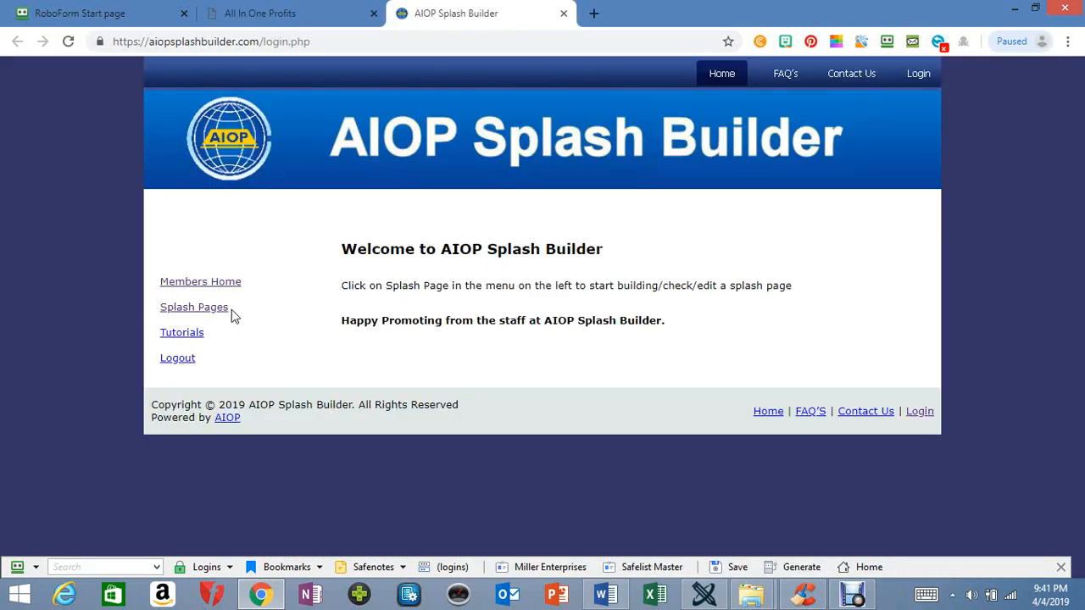
triple_click(222, 307)
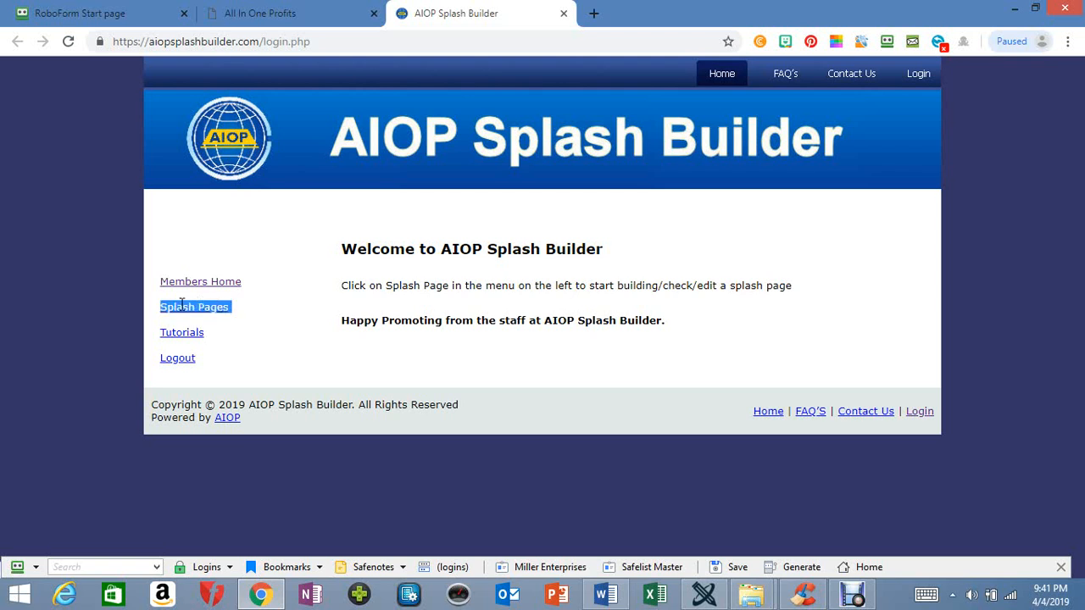
click(209, 314)
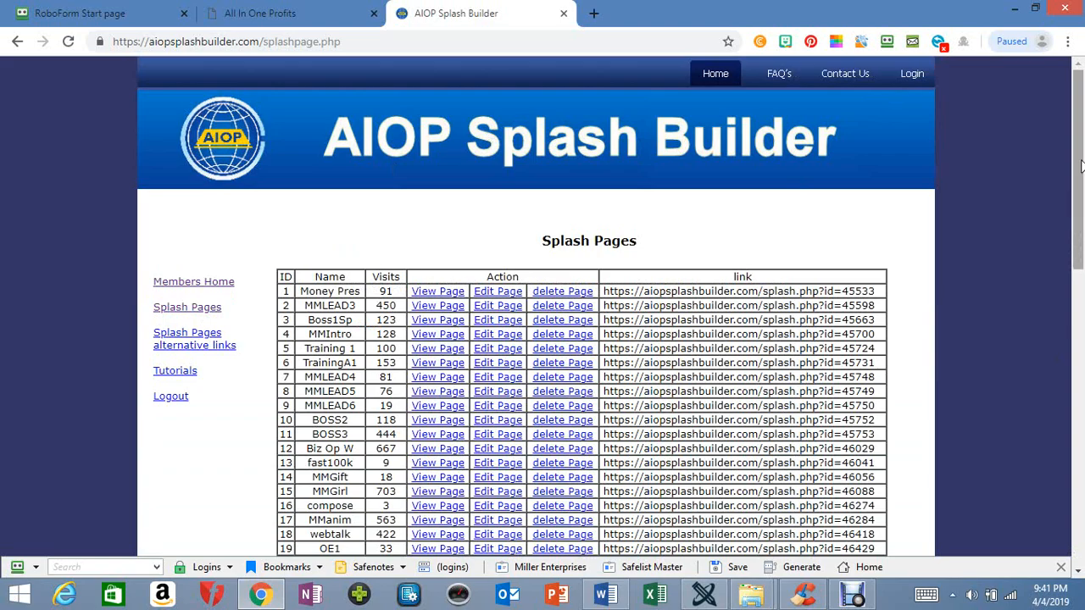
drag(1080, 201, 1083, 552)
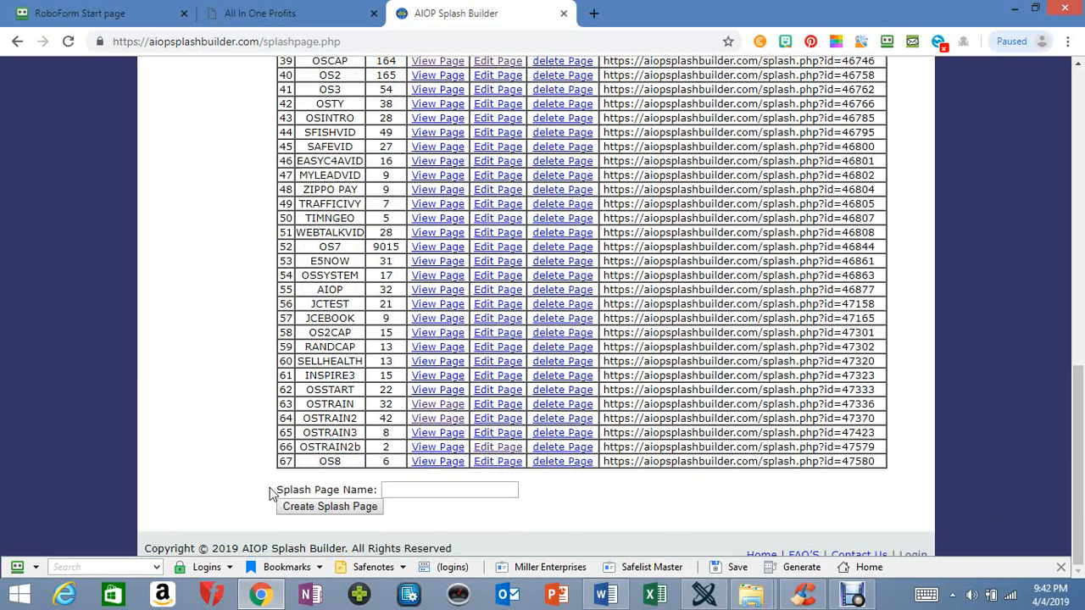
drag(273, 489, 396, 505)
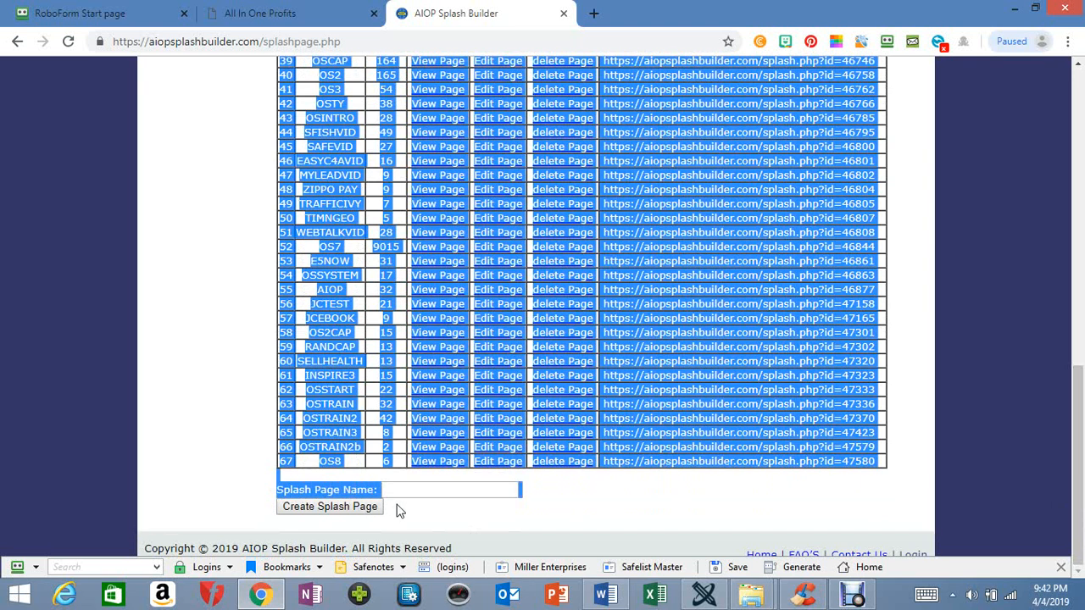
click(555, 493)
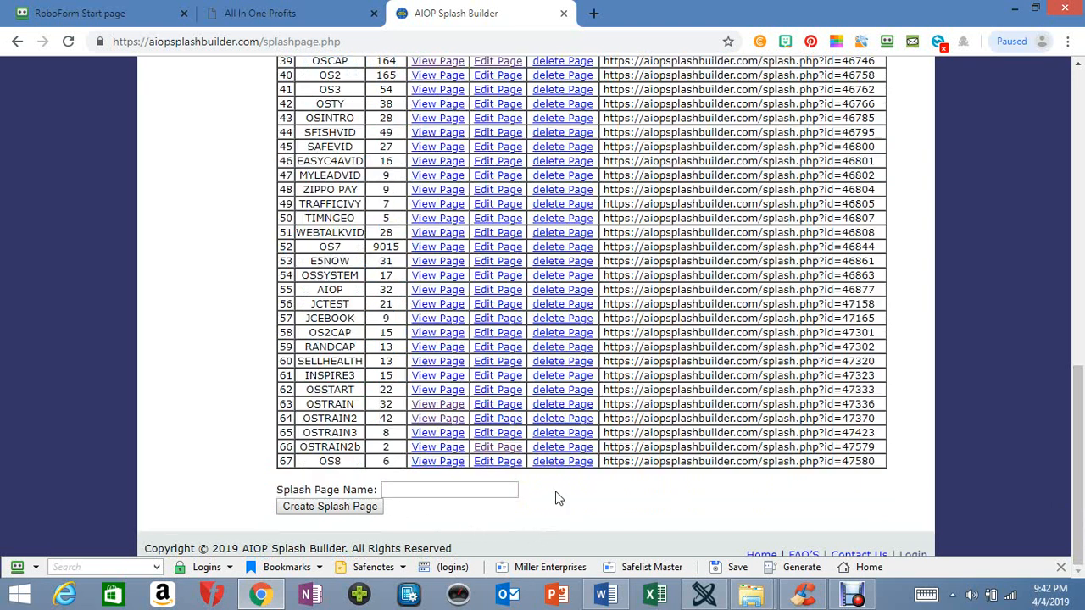
click(392, 490)
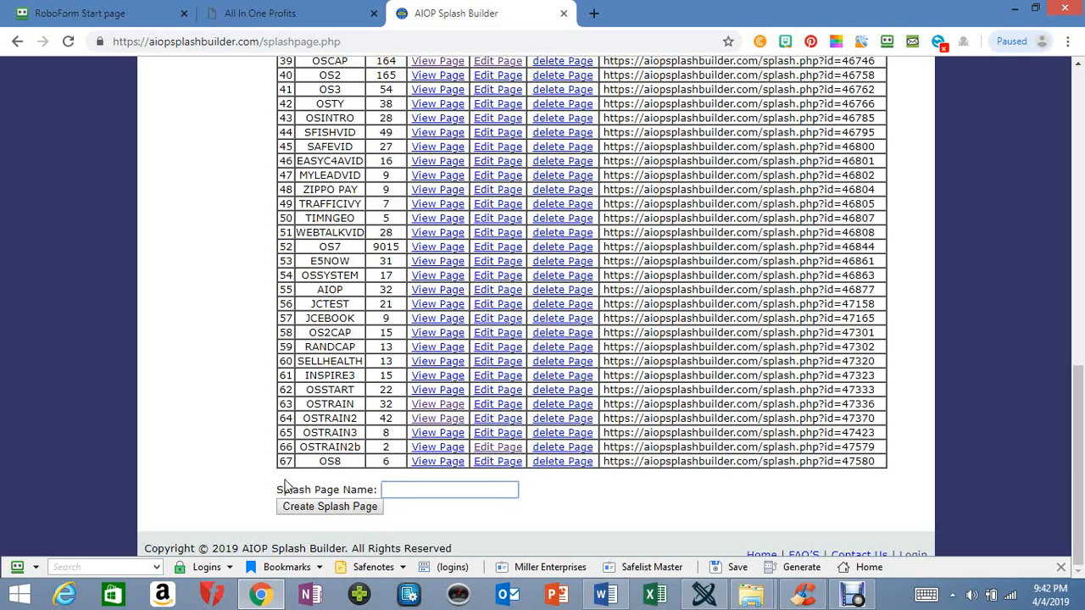
drag(277, 489, 367, 505)
click(432, 523)
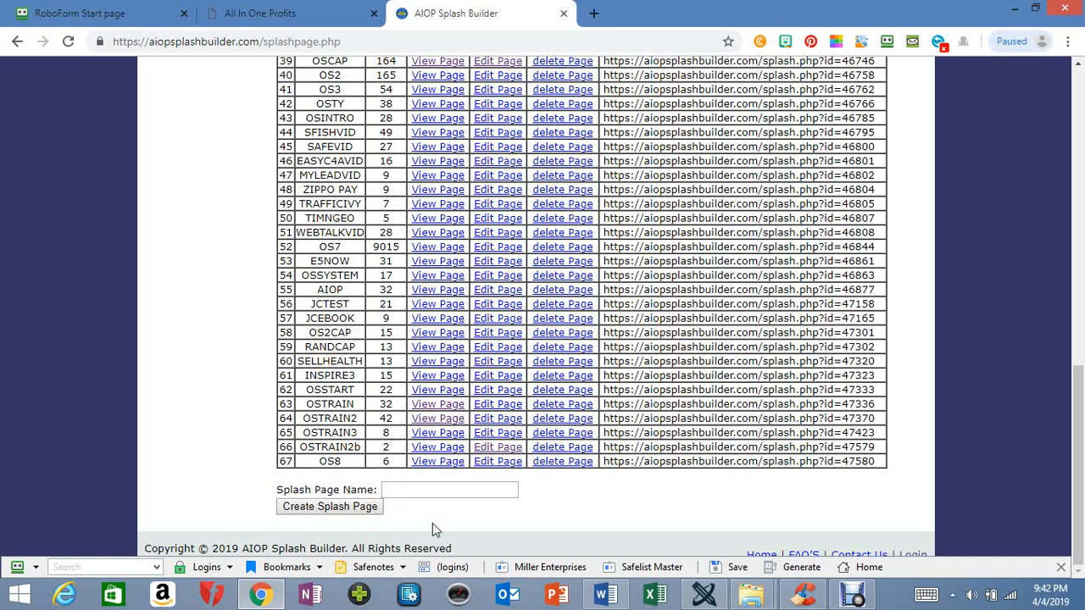
- Create a new splash page named "5 DTest"
click(398, 492)
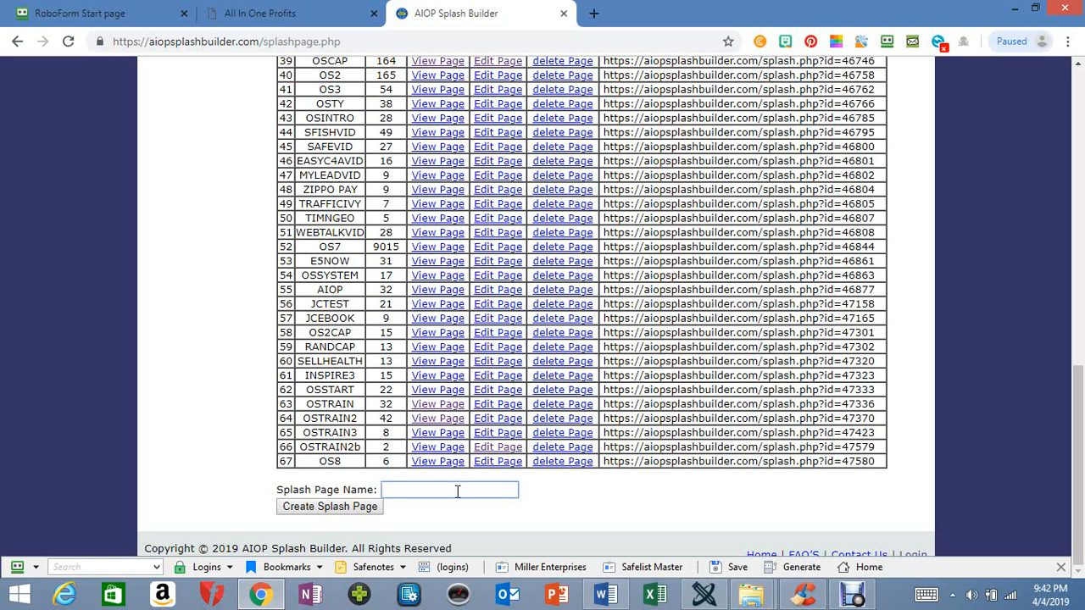
text(5 Dollar B)
key(BackSpace)
key(BackSpace)
key(BackSpace)
key(BackSpace)
key(BackSpace)
key(BackSpace)
key(BackSpace)
text(Test)
click(329, 508)
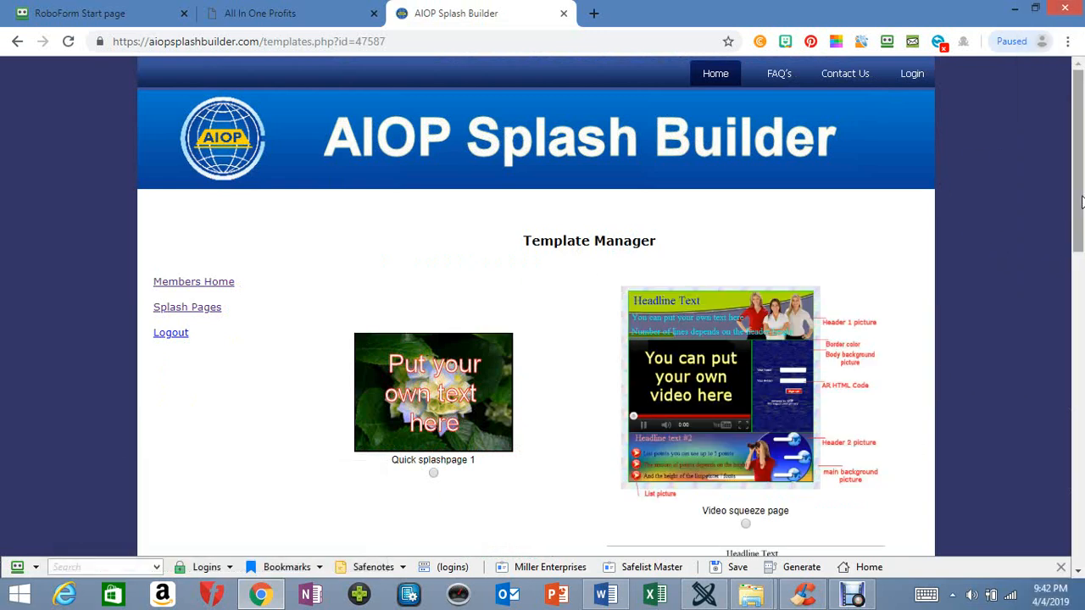
- Choose the Empty page template for the new splash page and update the template
drag(1081, 201, 1082, 455)
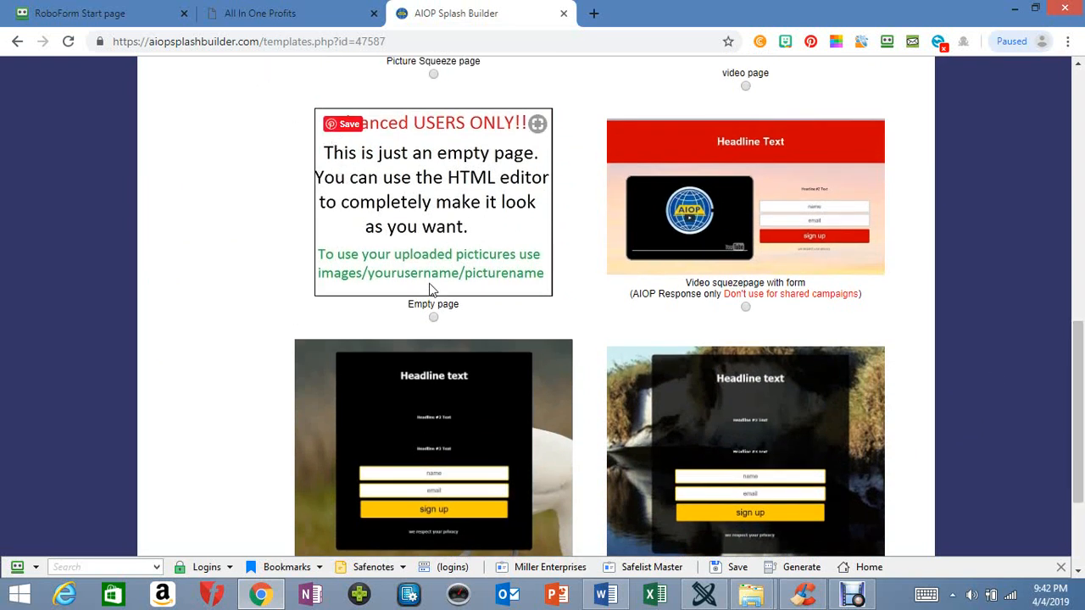
click(434, 319)
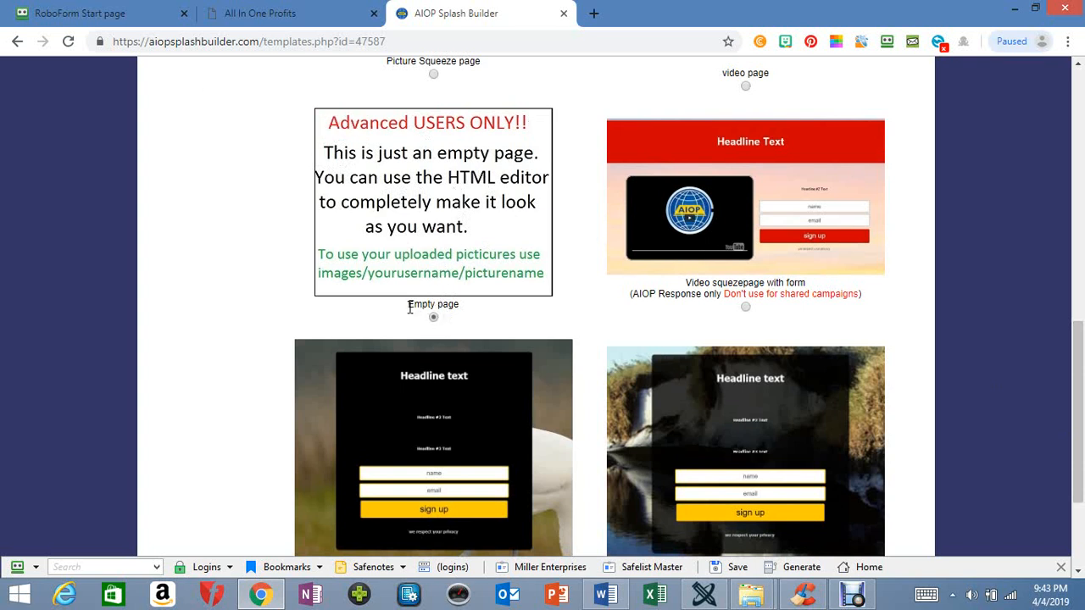
drag(409, 306, 466, 305)
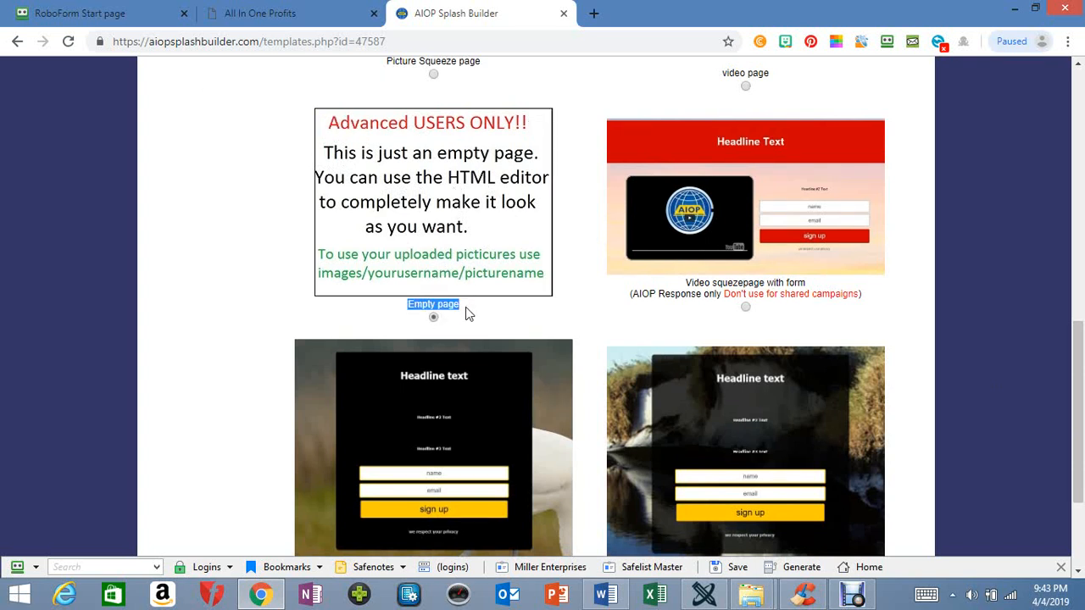
click(468, 313)
scroll(1079, 345, down, 2)
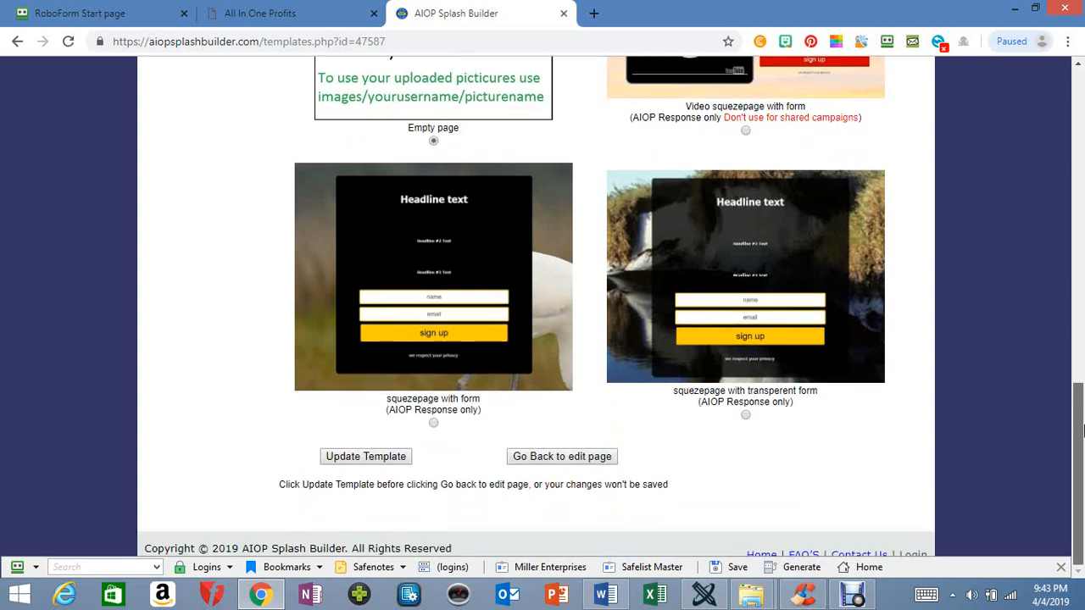
click(376, 458)
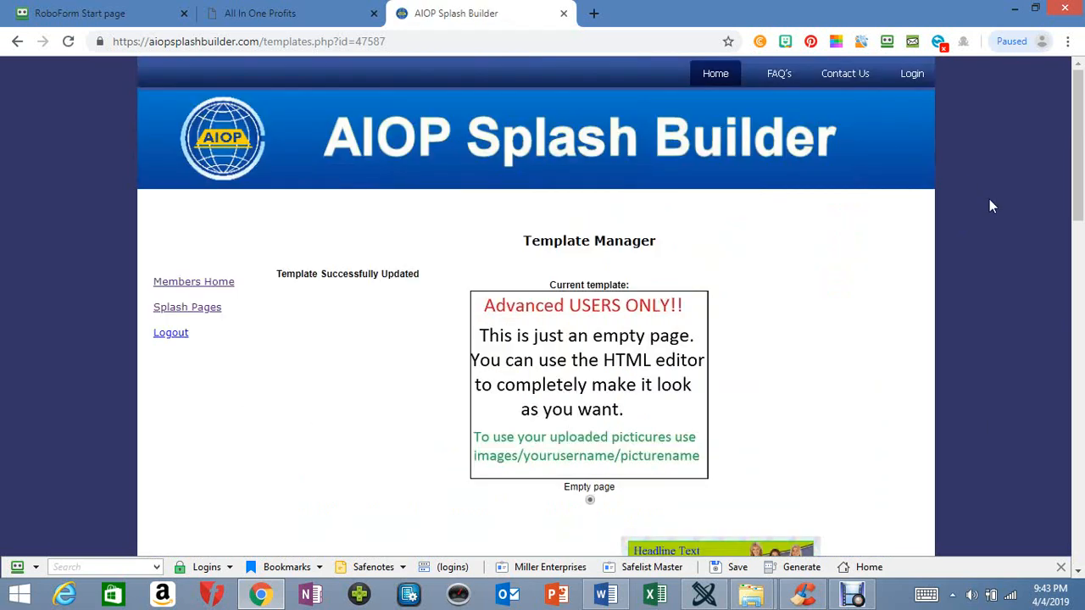
- Return to the splash page's edit settings and bring the Main Contents Settings editor into view
drag(1081, 153, 1078, 503)
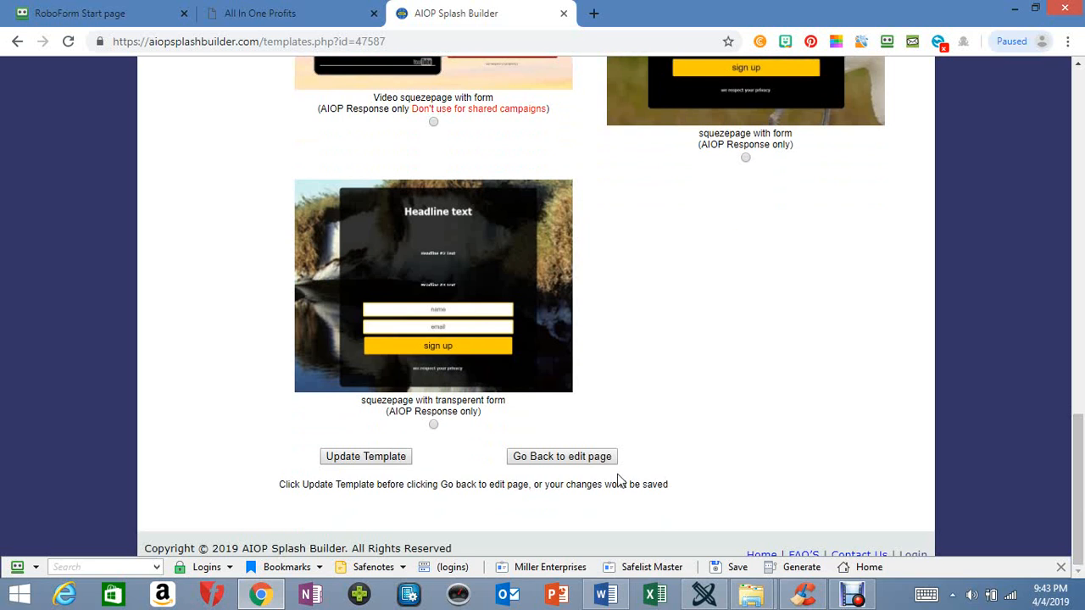
click(568, 461)
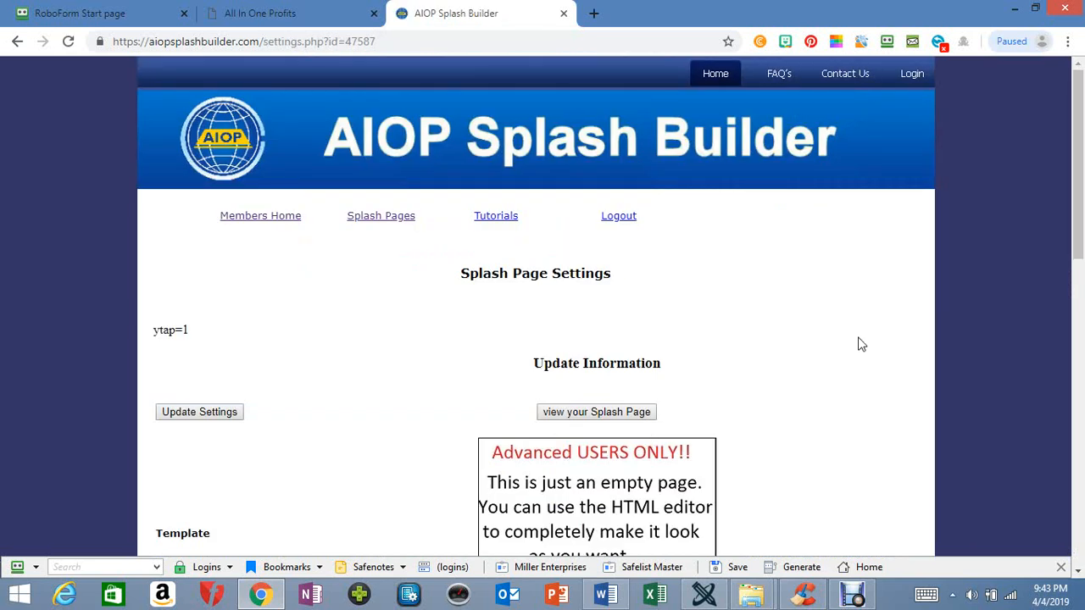
drag(1083, 158, 1082, 225)
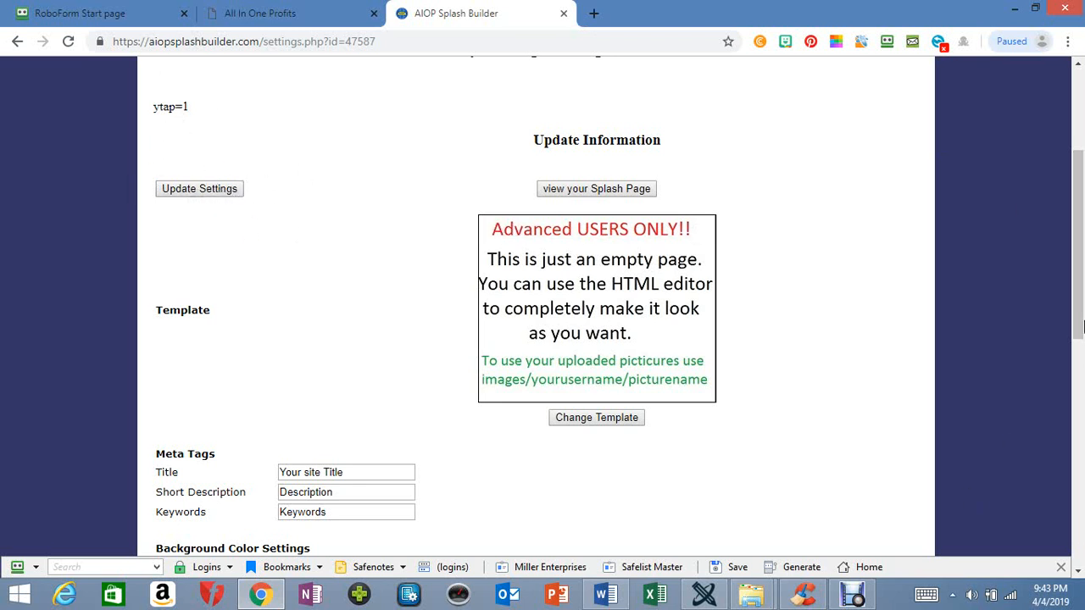
scroll(1082, 327, down, 3)
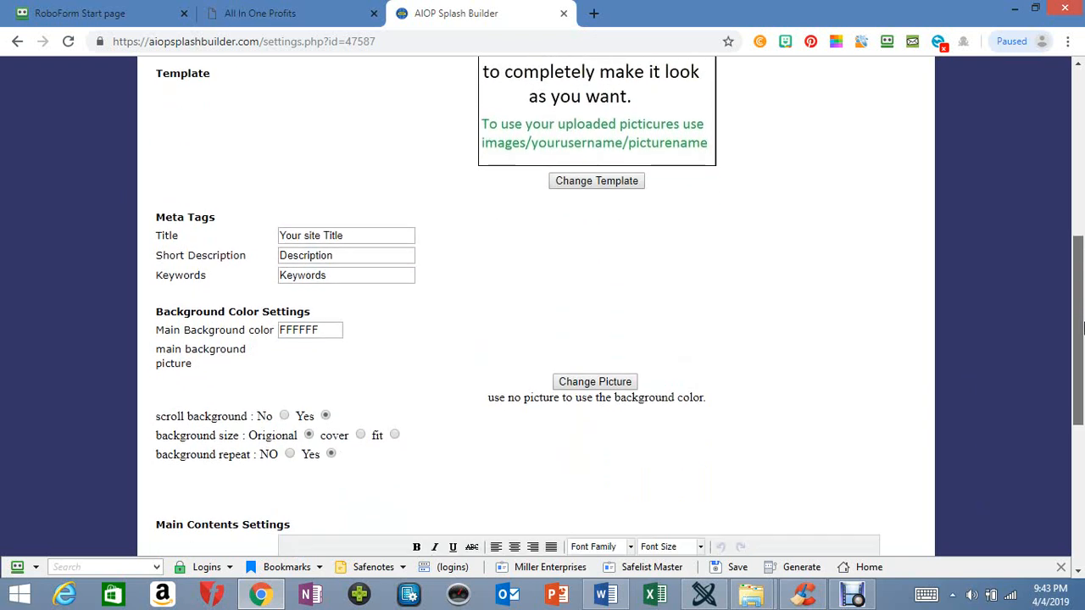
drag(1082, 326, 1082, 355)
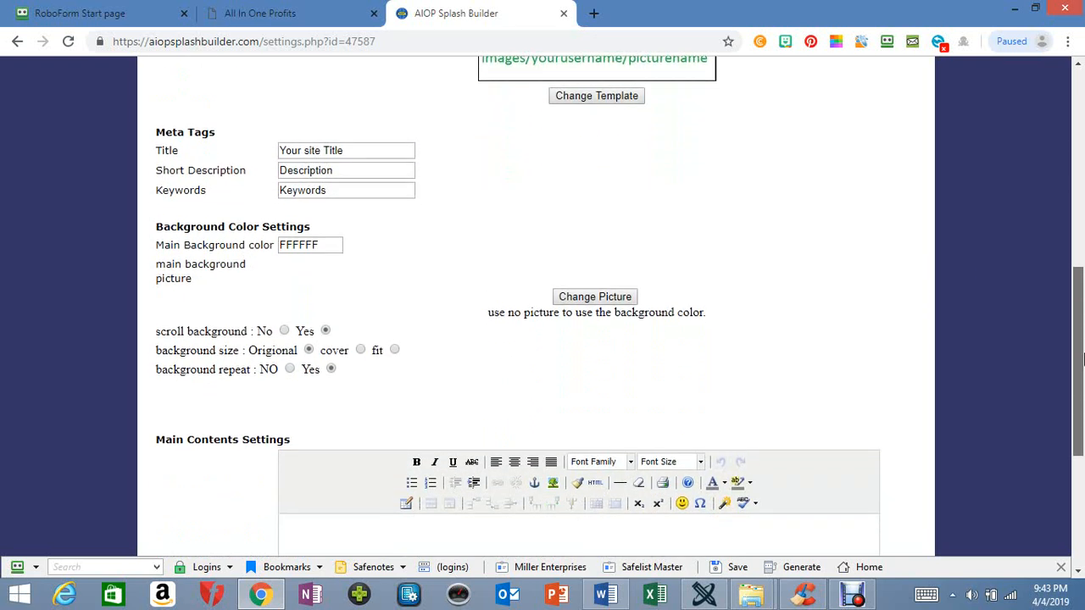
- Switch to the Success Online User Guide in Word and examine the 5 Dollar Business capture page code and its Autoresponder ID placeholder
click(604, 596)
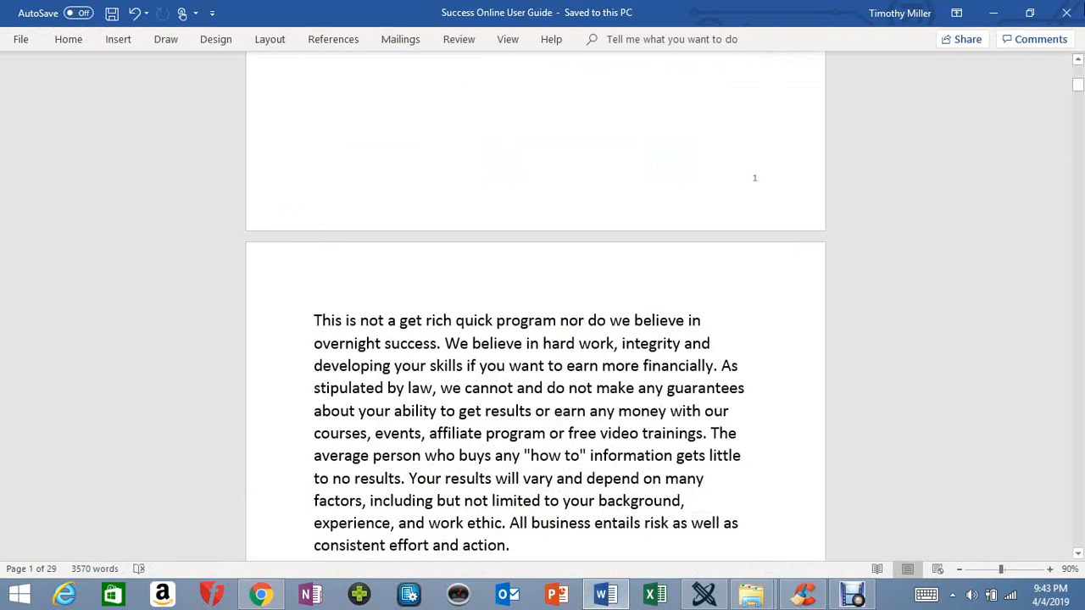
drag(1076, 88, 1080, 128)
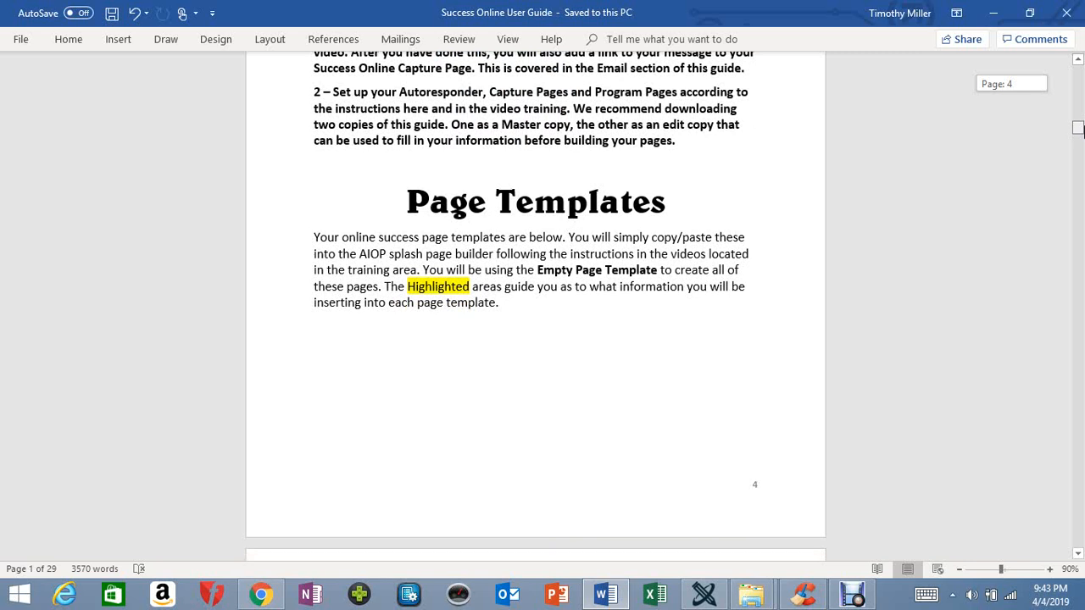
drag(1078, 127, 1078, 139)
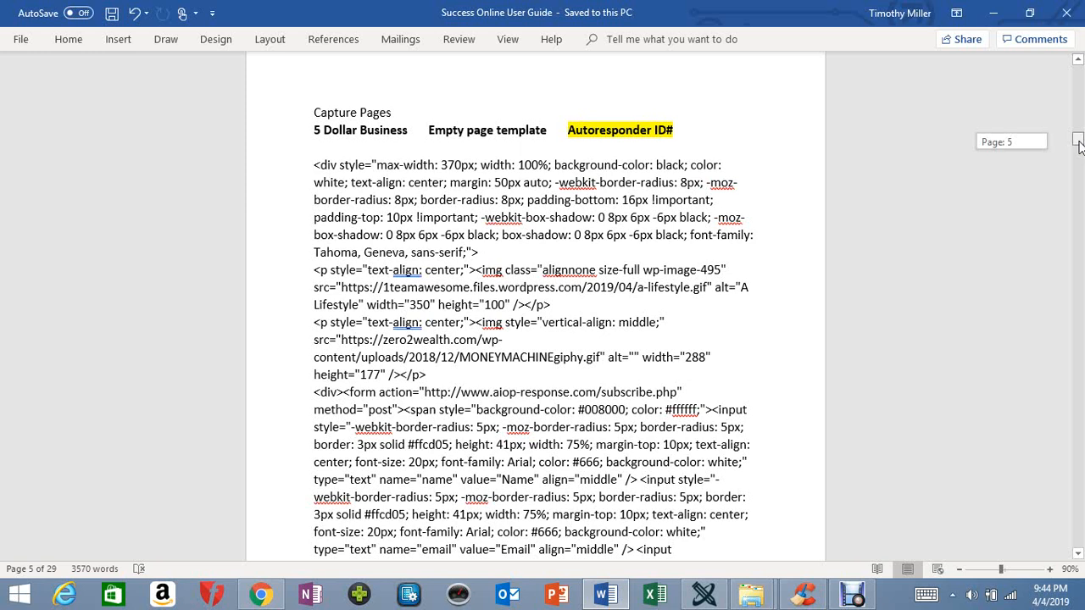
scroll(1078, 146, down, 2)
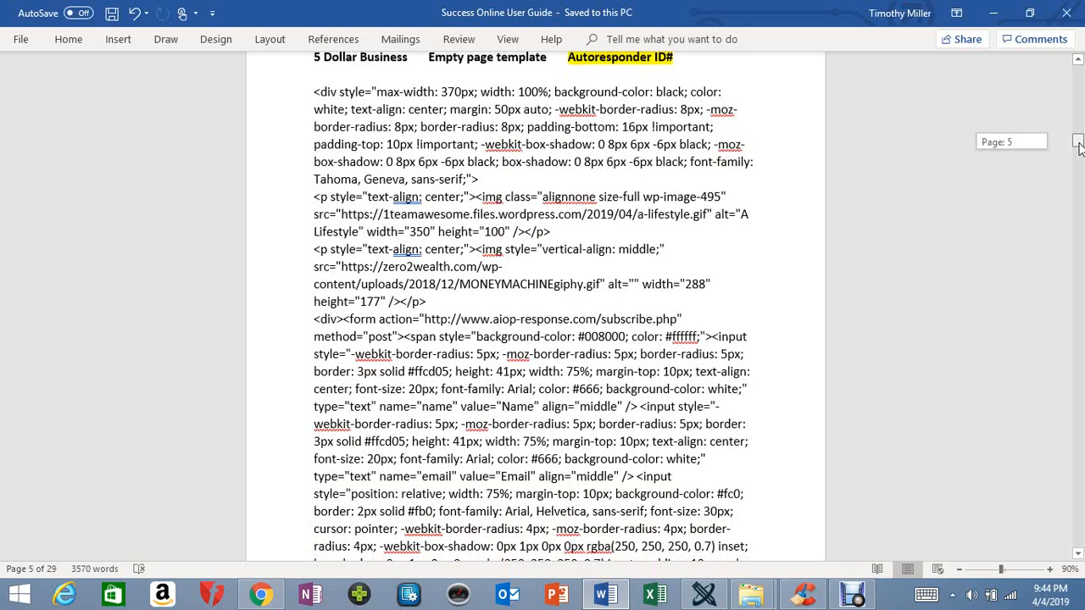
drag(1078, 146, 1079, 145)
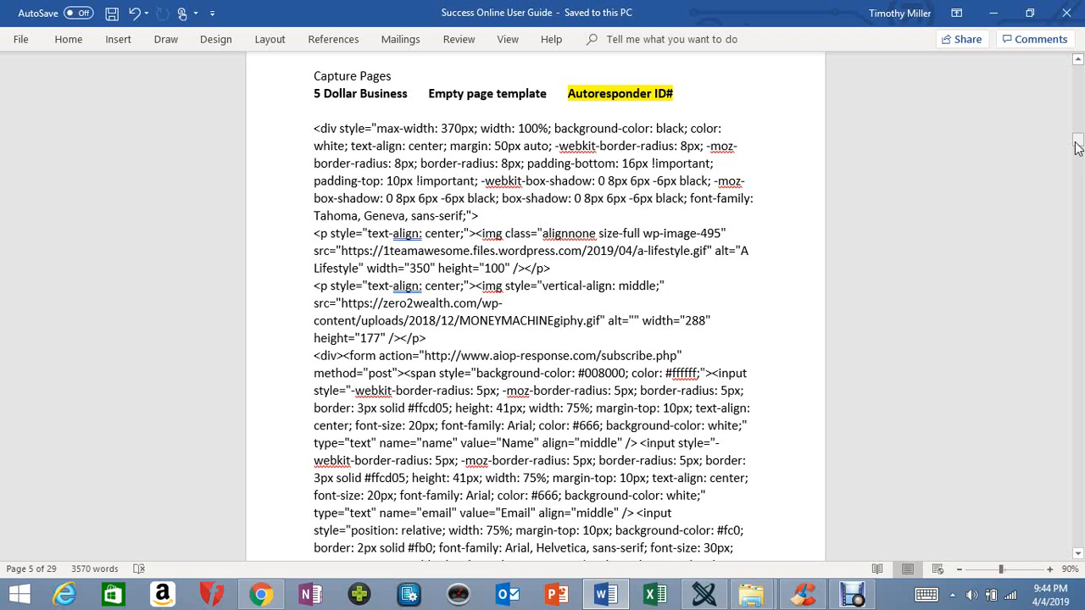
drag(1078, 146, 1079, 148)
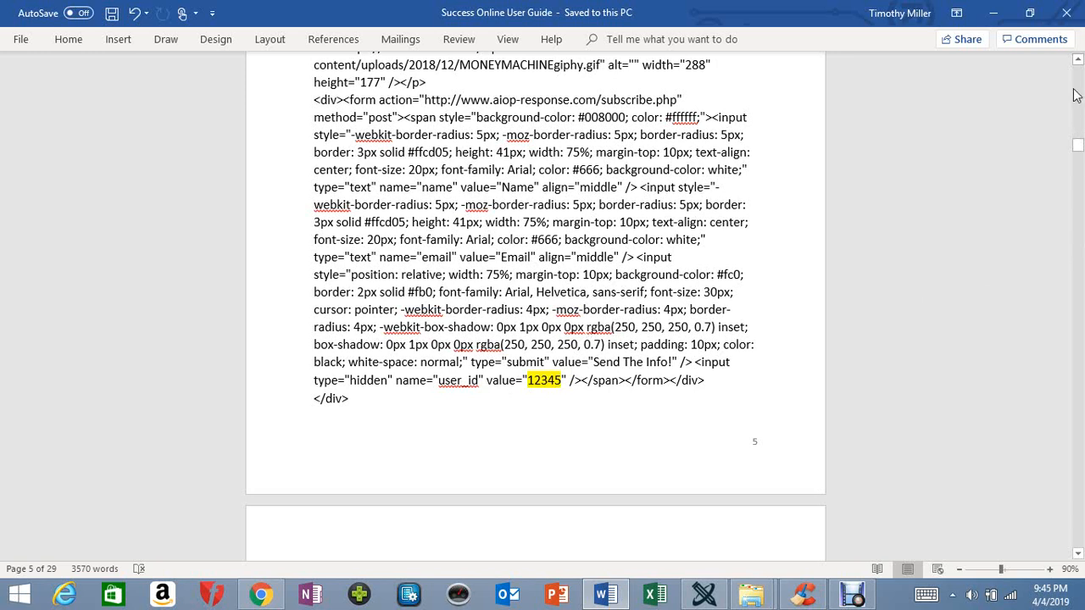
drag(1078, 150, 1078, 138)
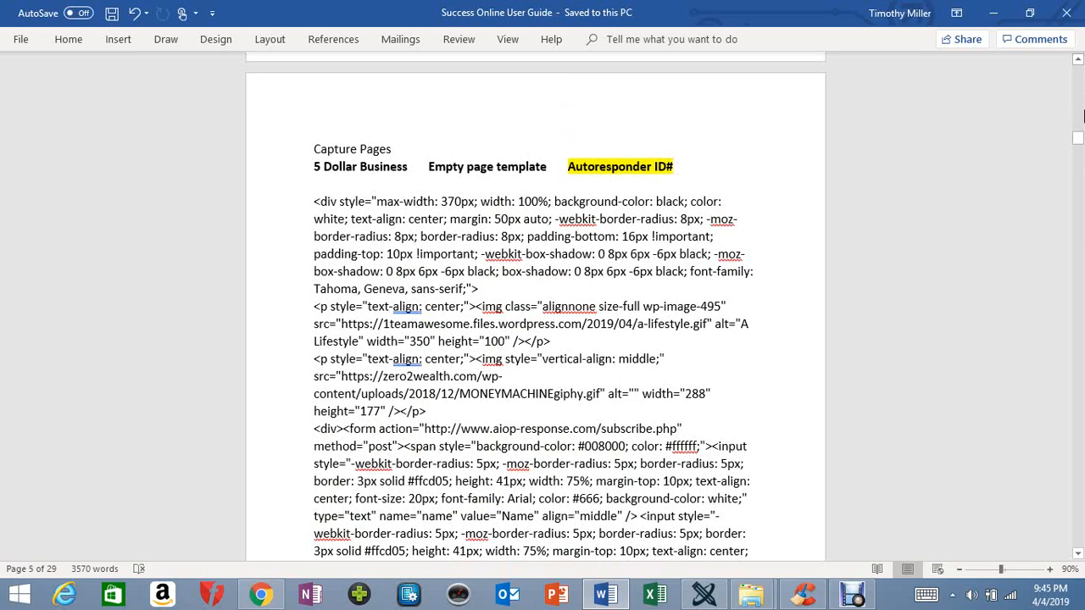
drag(1079, 146, 1079, 146)
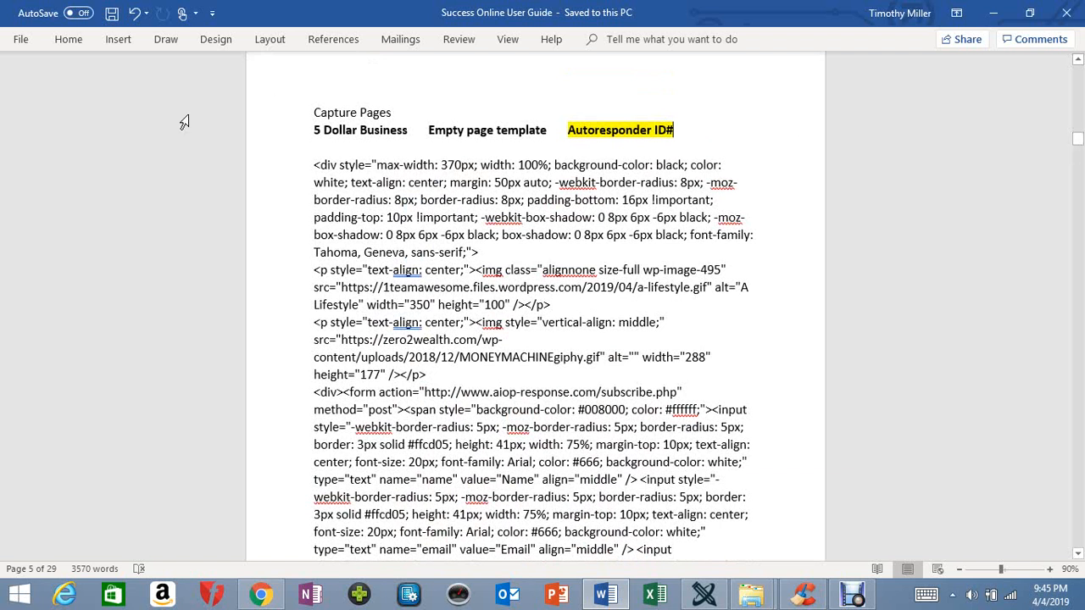
drag(311, 129, 691, 141)
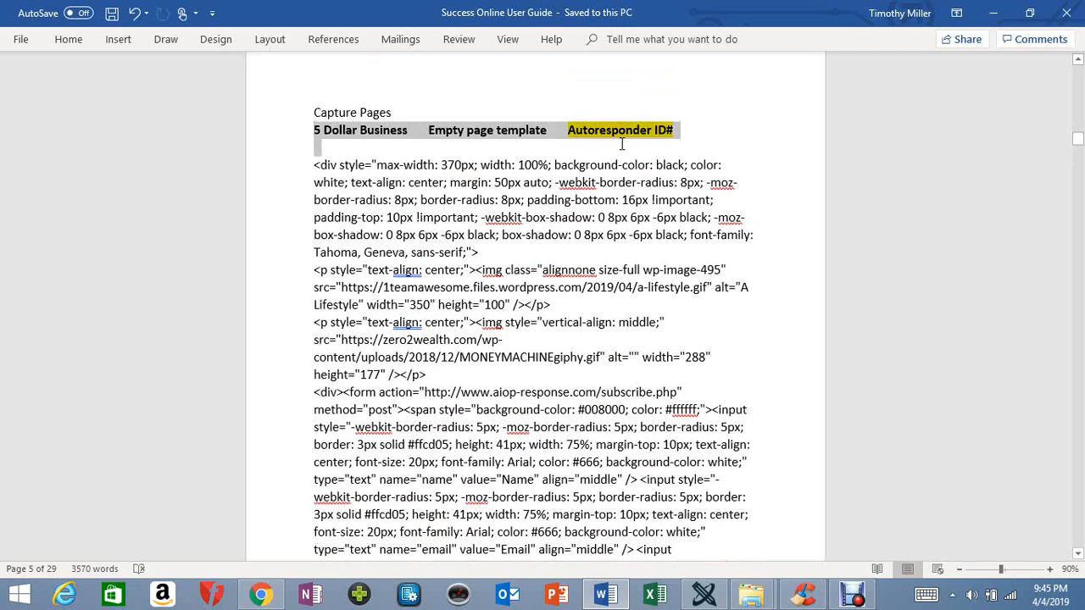
click(697, 140)
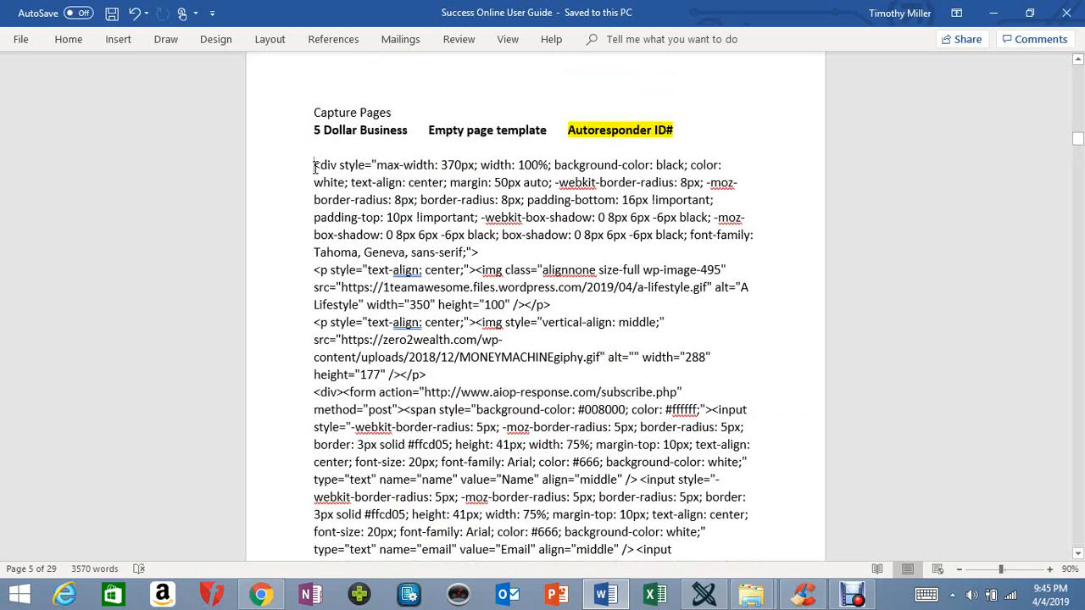
- Copy the complete 5 Dollar Business HTML code, from the first div to the closing div, and return to the splash page settings in Chrome
drag(315, 166, 632, 507)
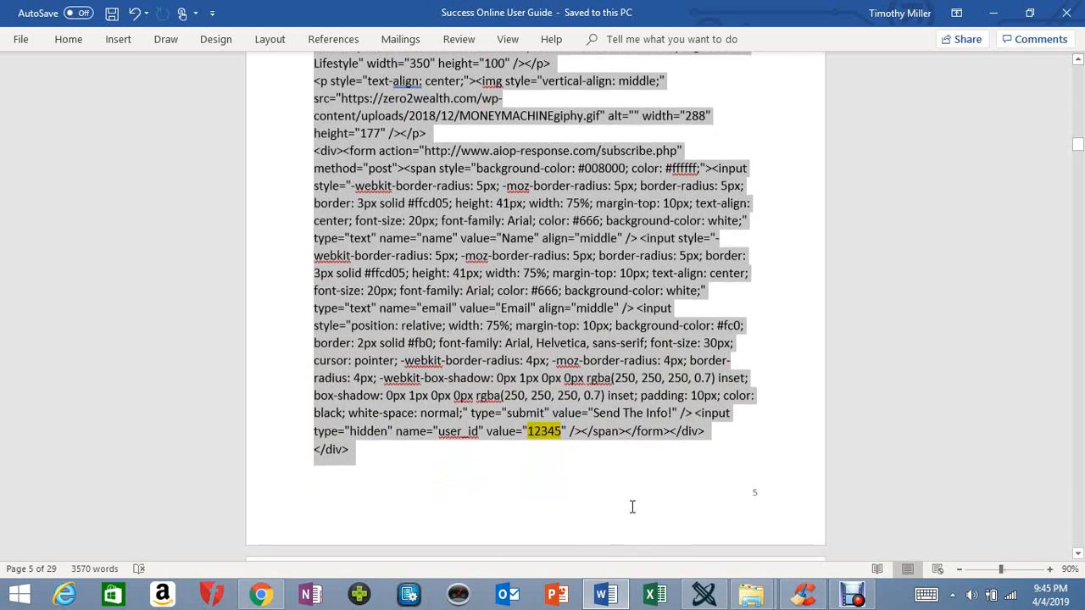
right_click(462, 202)
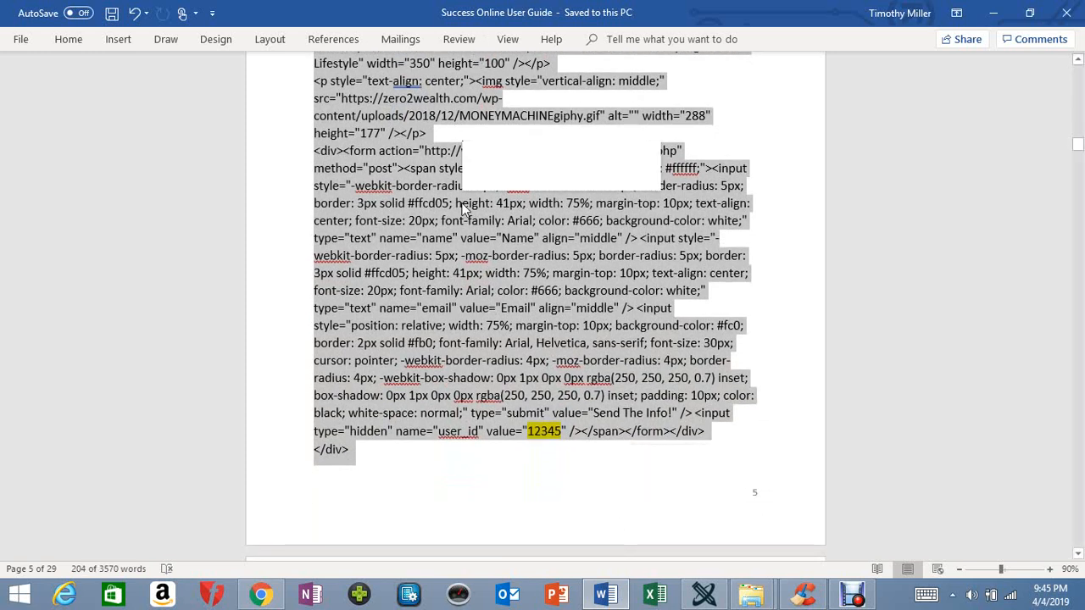
click(520, 233)
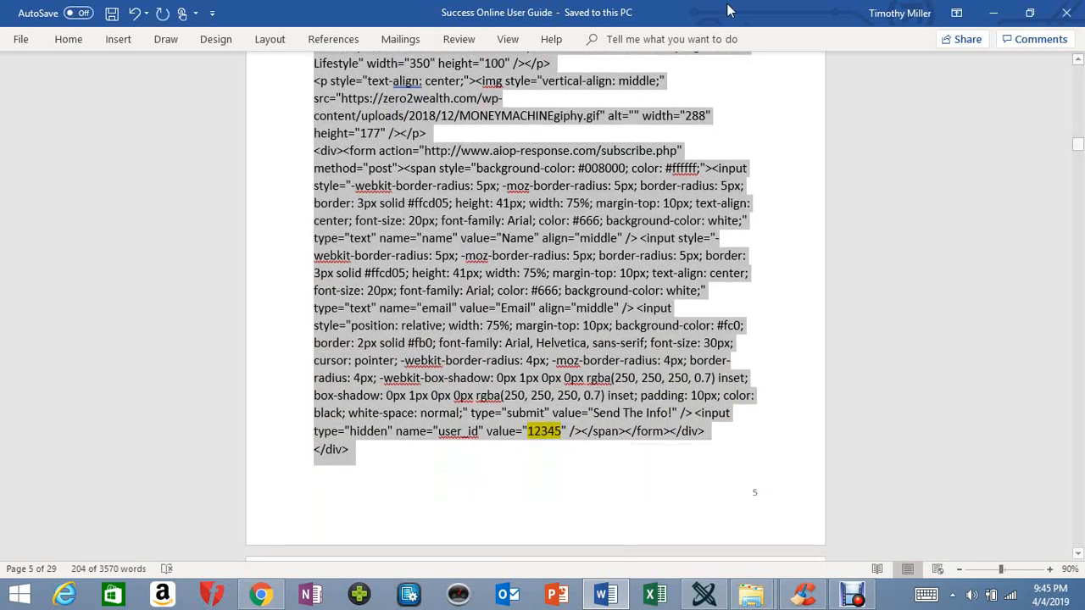
click(994, 12)
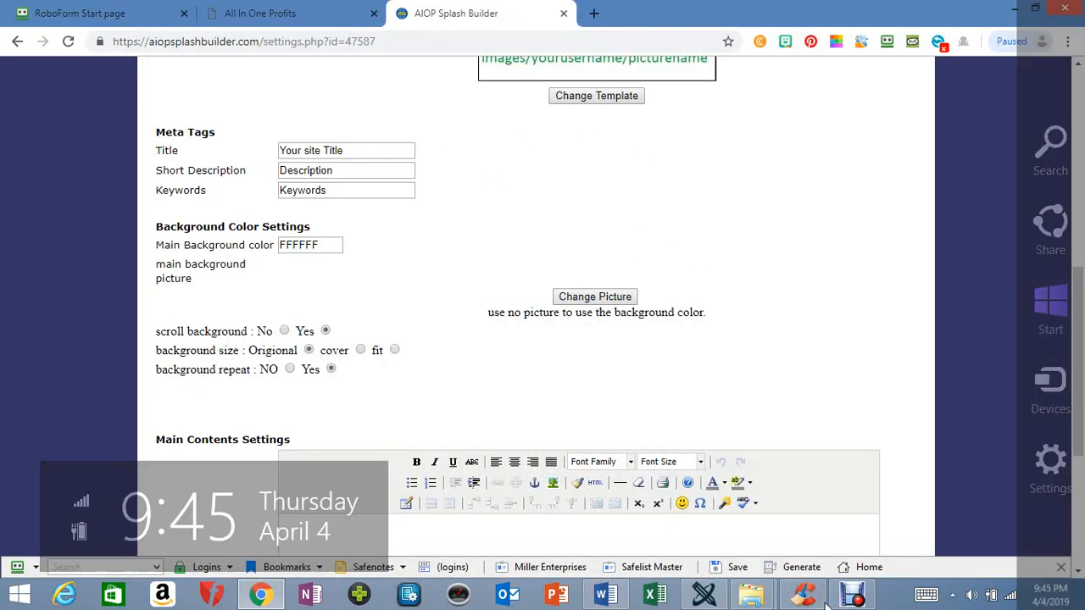
- Paste the copied 5 Dollar Business code into the HTML source of the Area 1 Text 1 editor and update it
scroll(1082, 437, down, 2)
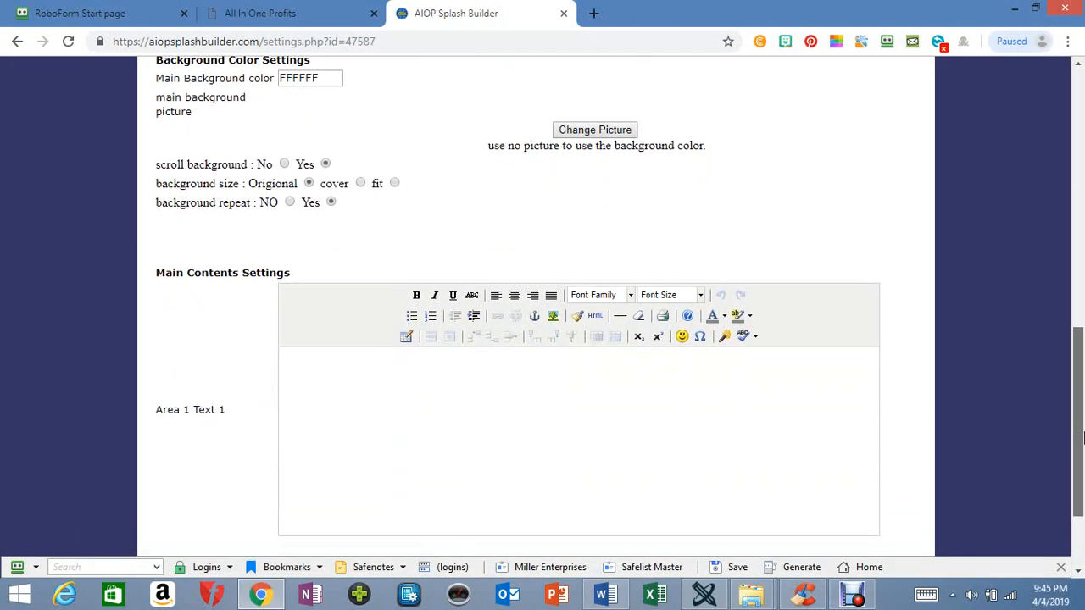
scroll(1082, 437, down, 1)
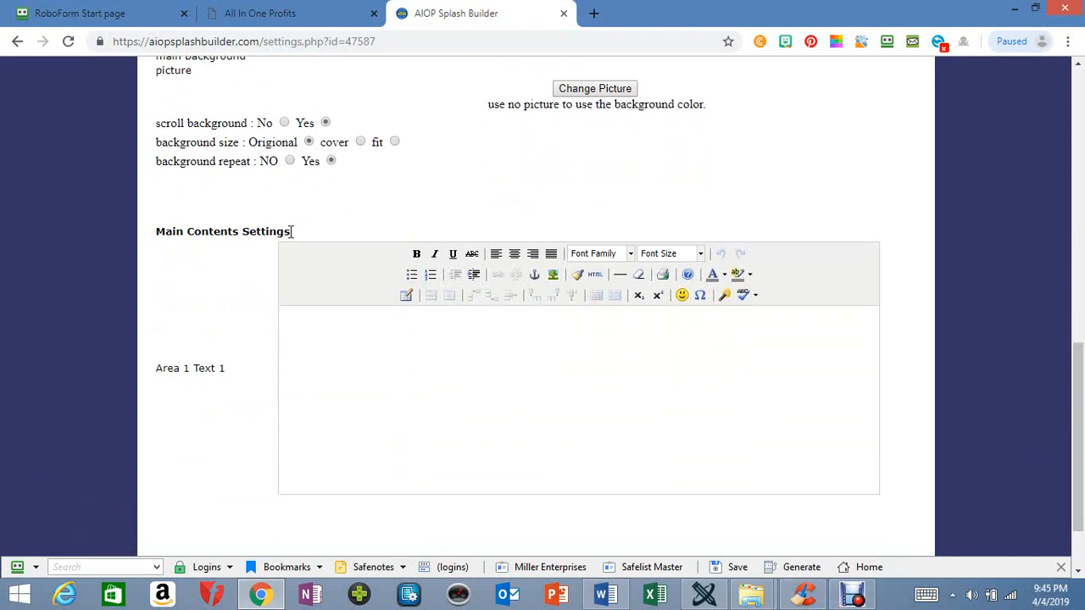
drag(267, 232, 153, 227)
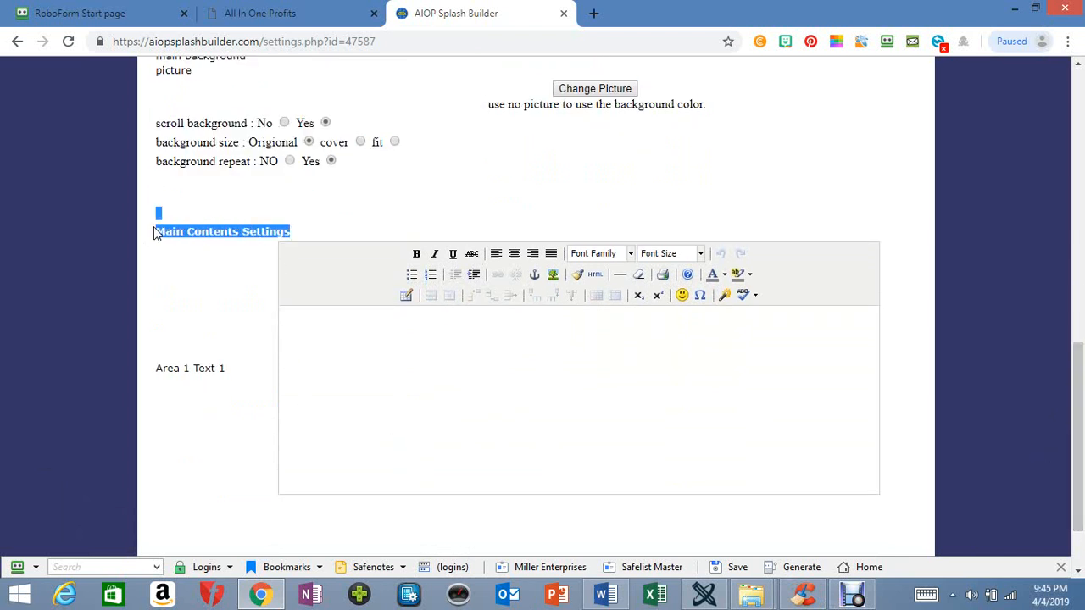
click(326, 241)
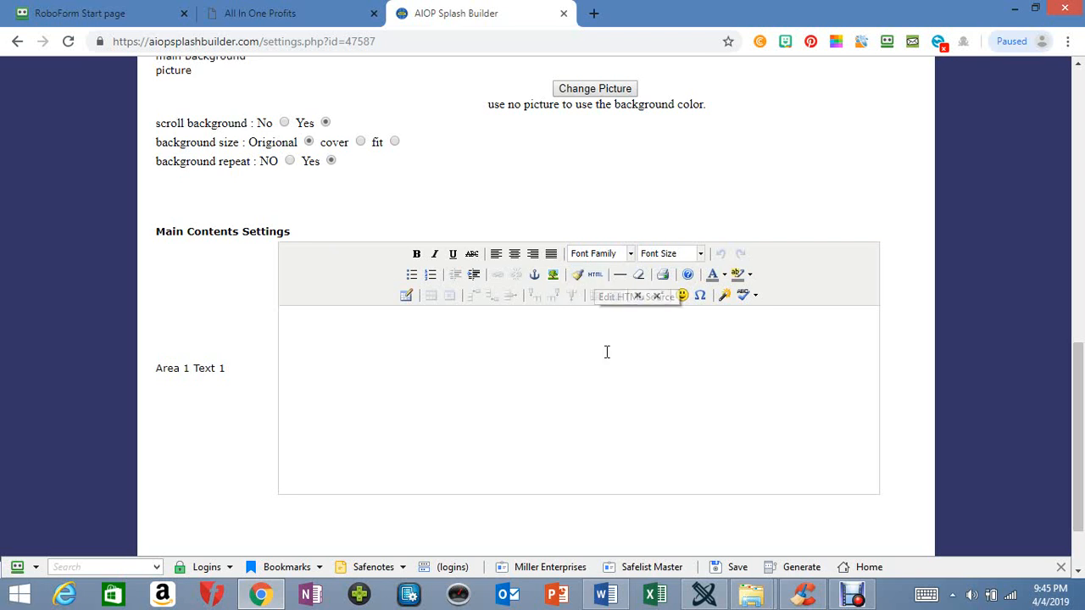
click(596, 276)
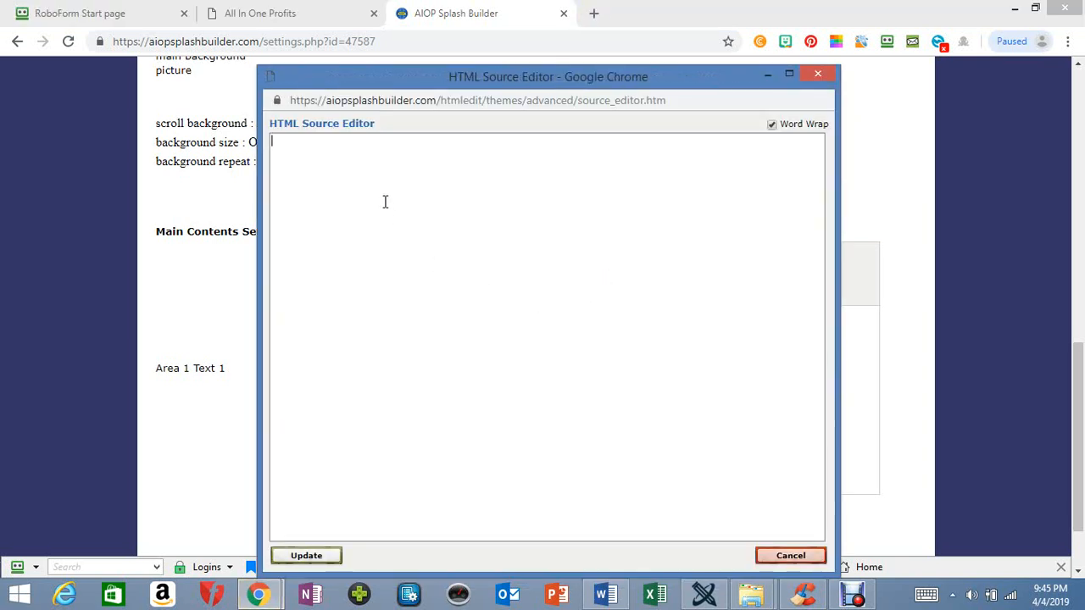
right_click(330, 162)
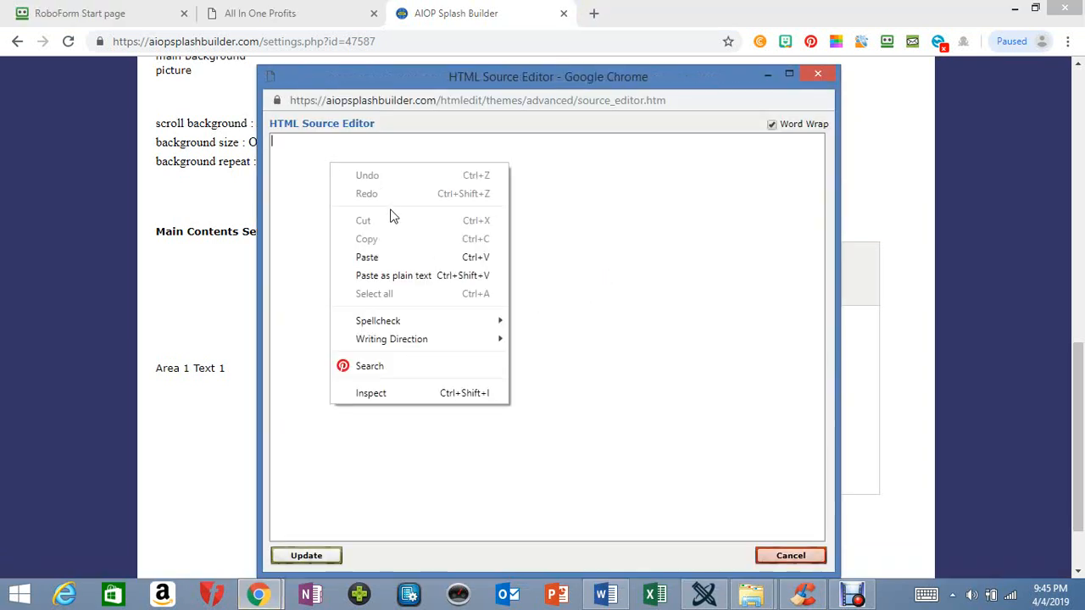
click(382, 260)
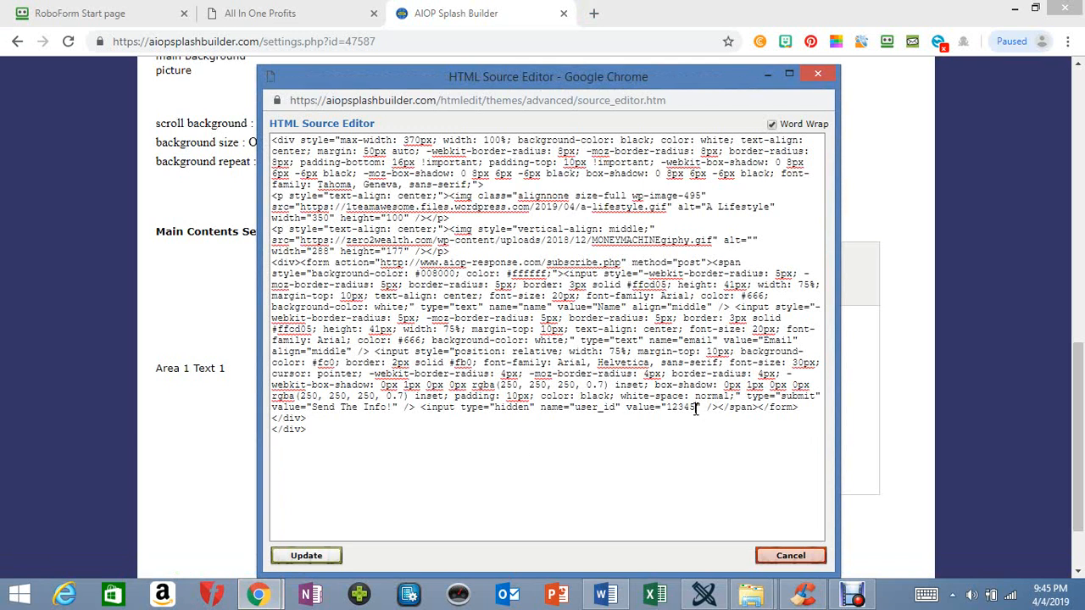
drag(692, 408, 676, 410)
click(699, 465)
click(306, 556)
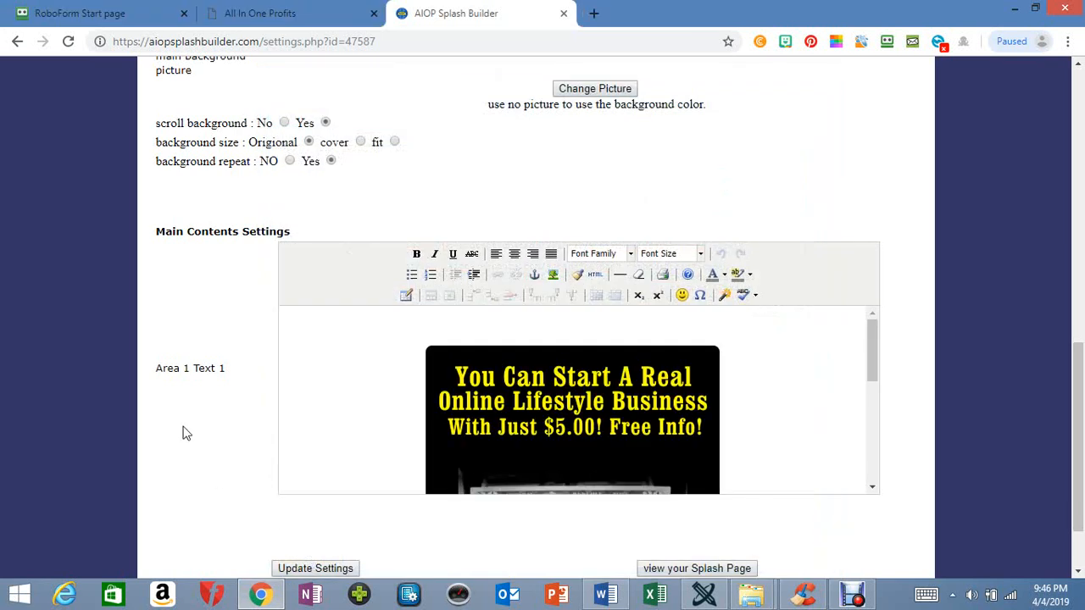
- Update the splash page settings, view the finished splash page, and select its web address
drag(1079, 433, 1080, 455)
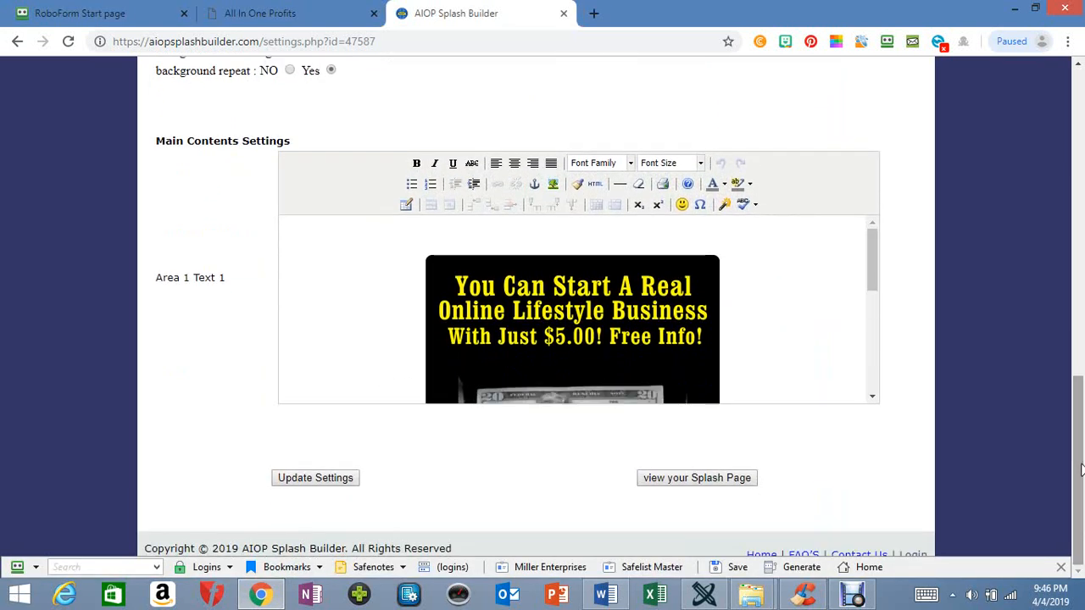
click(316, 479)
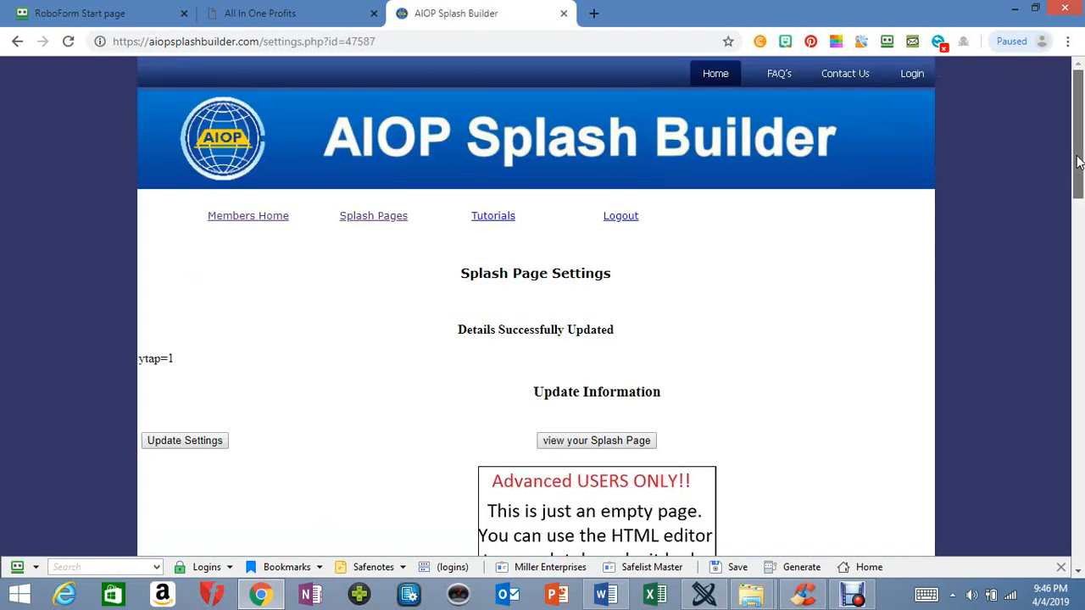
drag(1078, 161, 1078, 211)
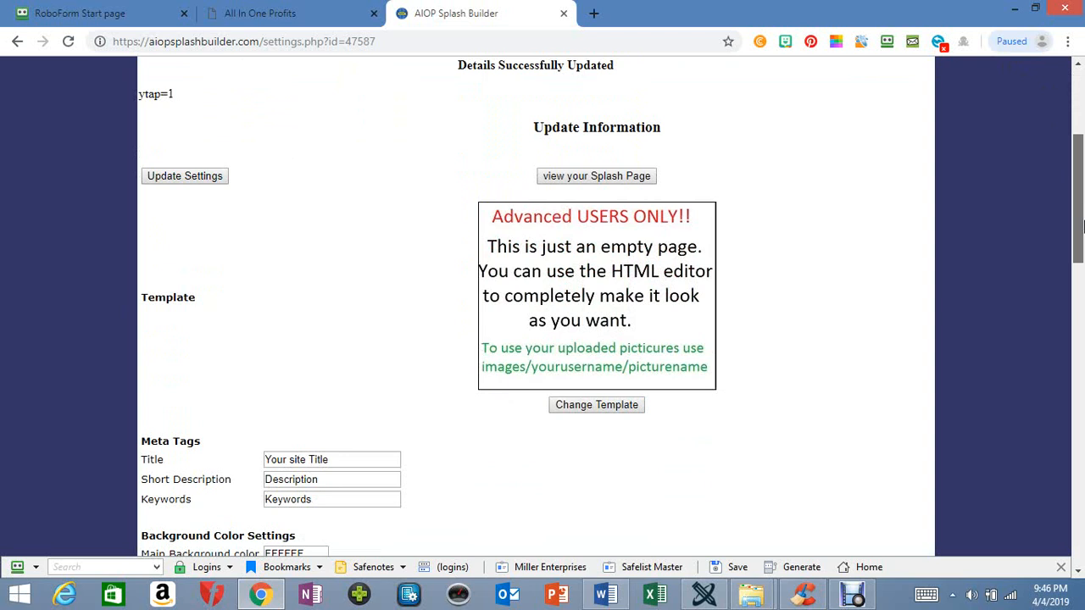
click(625, 176)
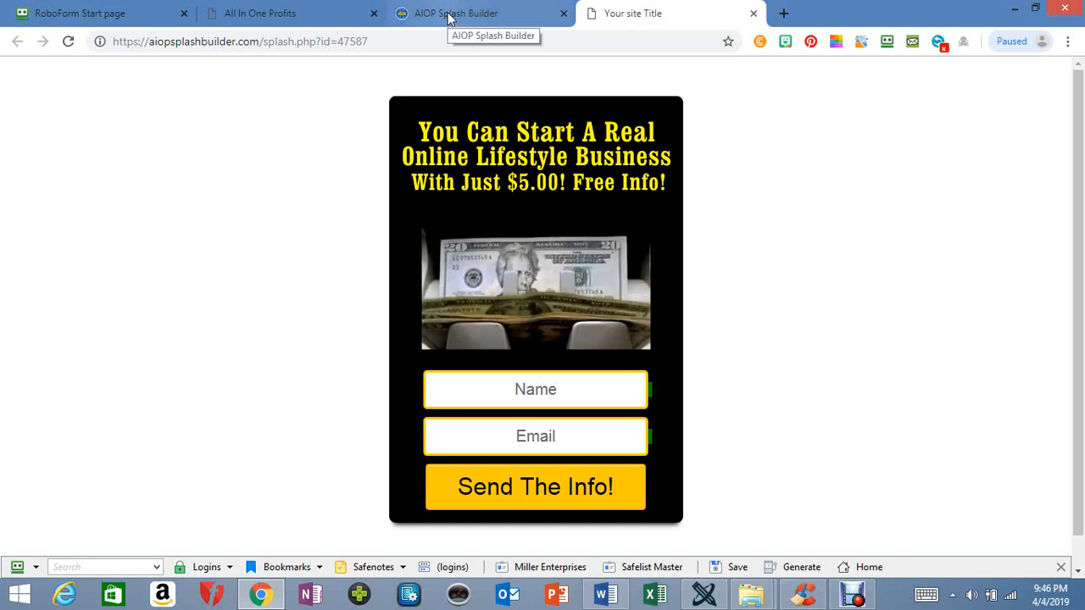
drag(379, 47, 102, 12)
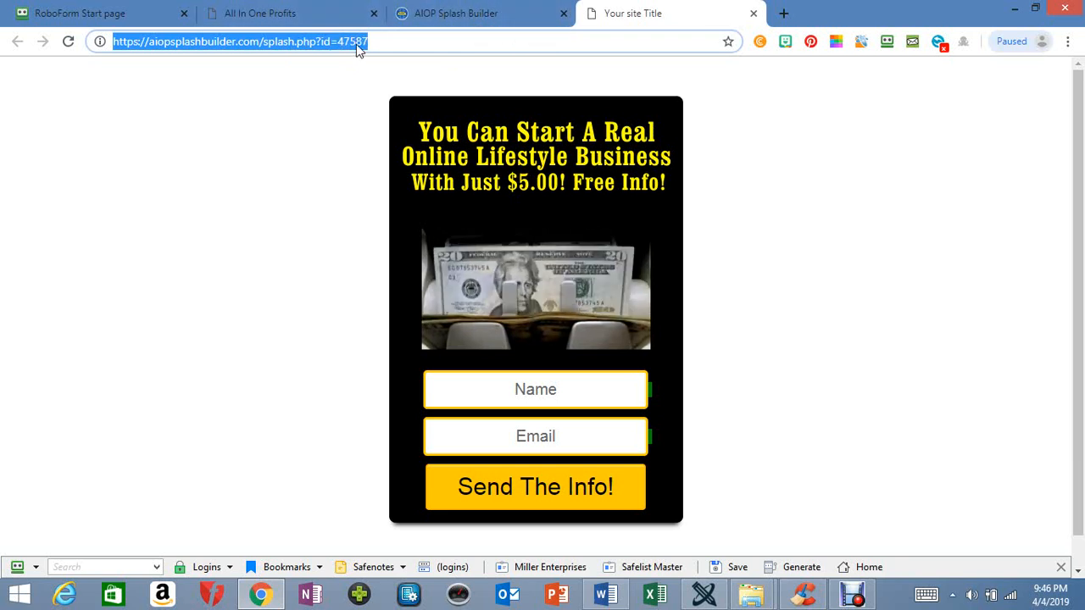
- Compare the Title field under Meta Tags with the splash page's browser tab title, and close the splash page preview
click(520, 22)
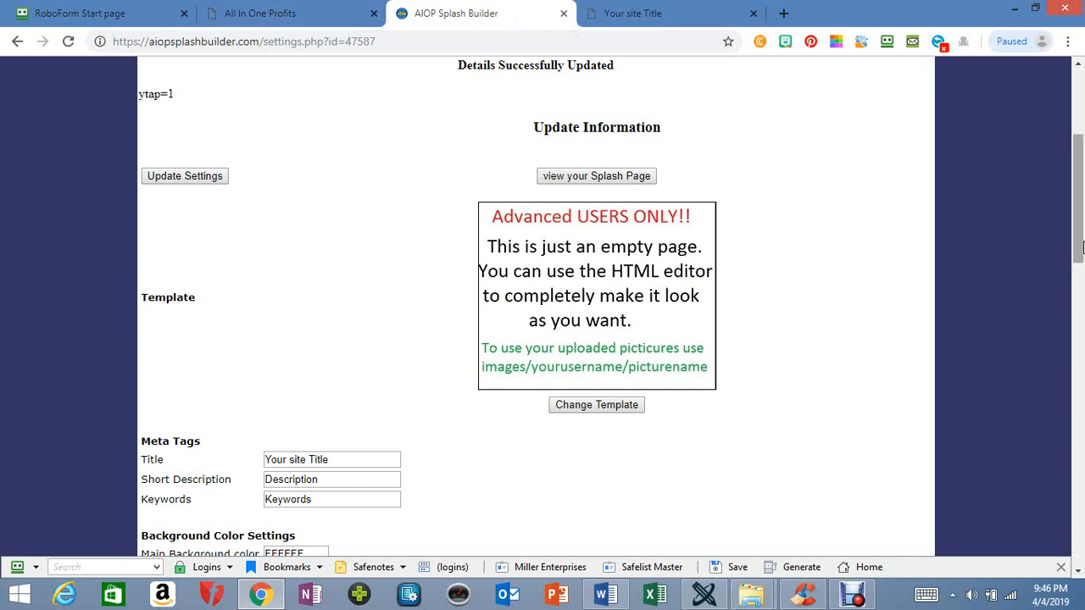
drag(1081, 246, 1080, 305)
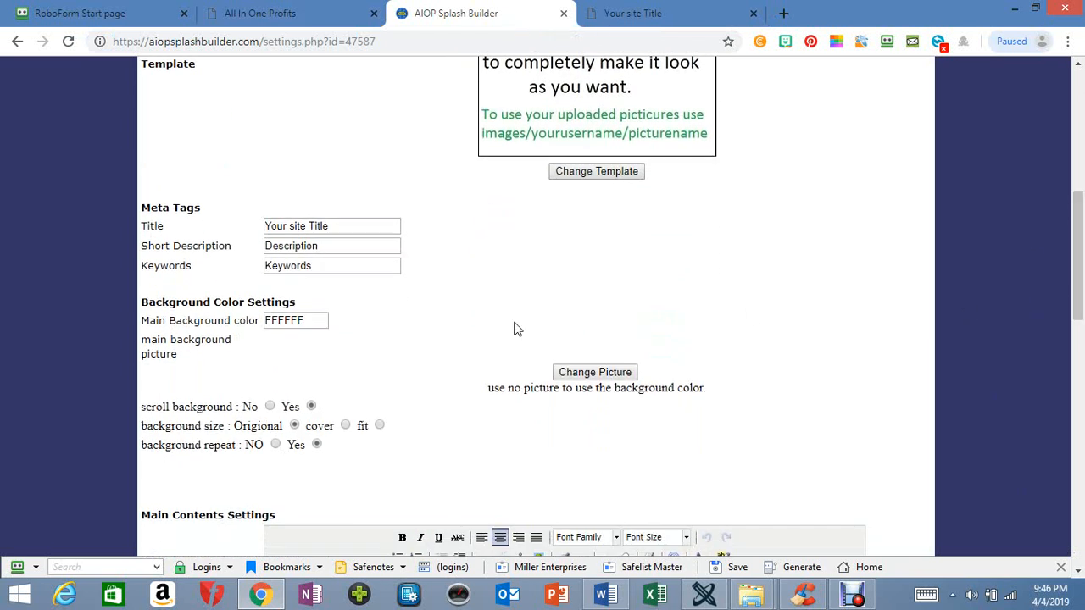
drag(346, 230, 214, 216)
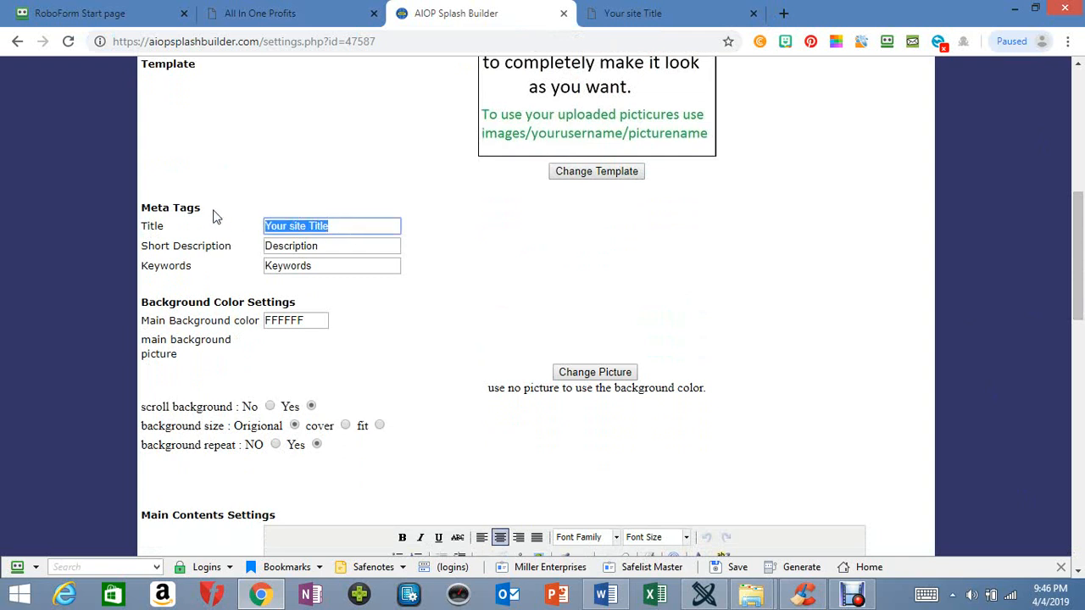
click(635, 14)
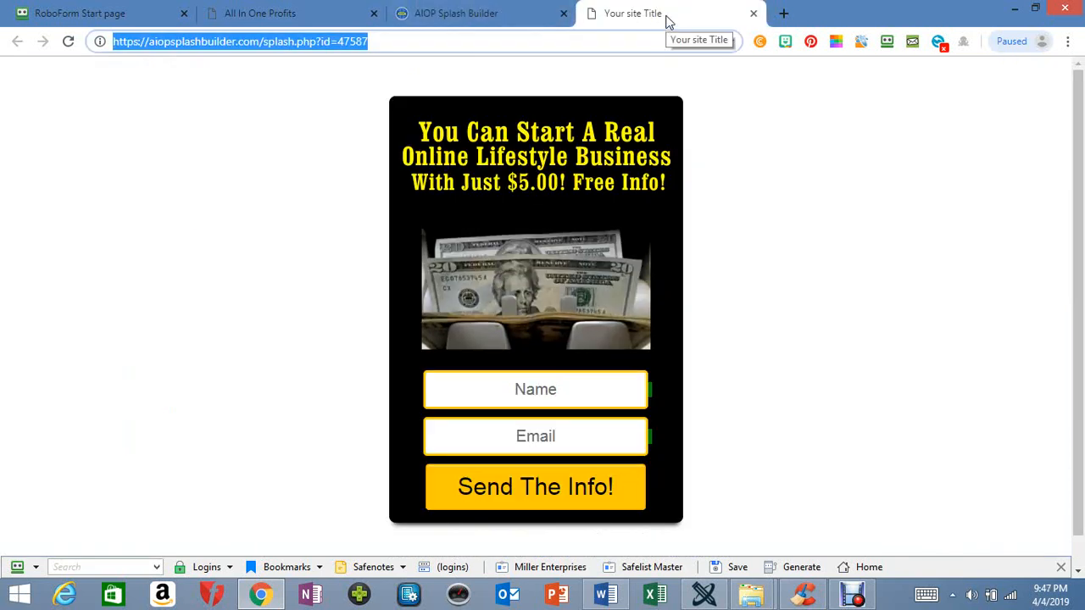
click(753, 14)
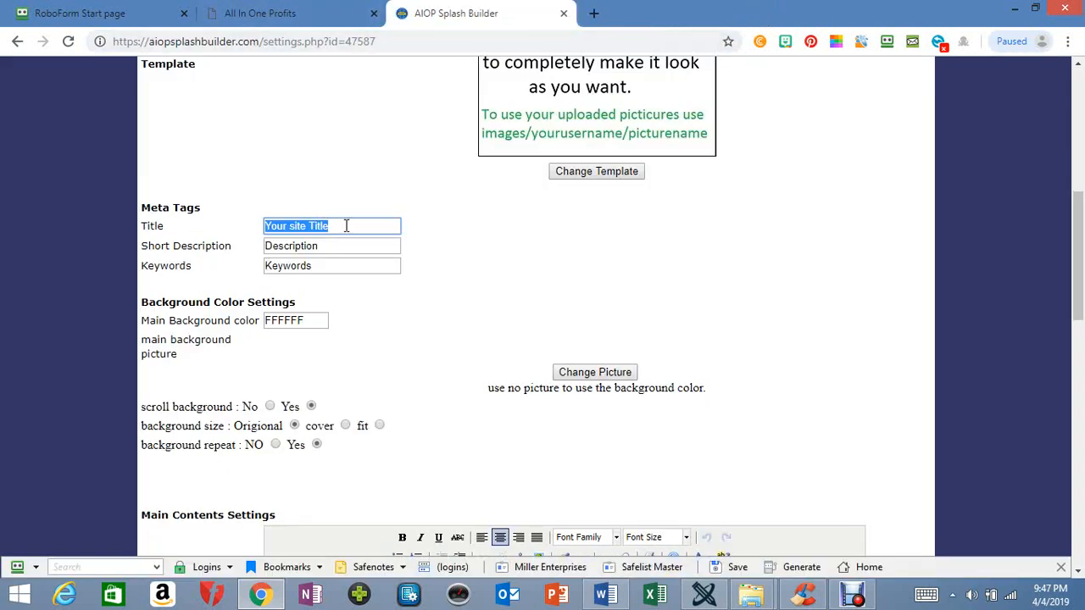
- Set the splash page's meta title to "Success Online" and update the settings
click(346, 226)
triple_click(343, 227)
text(Success Online)
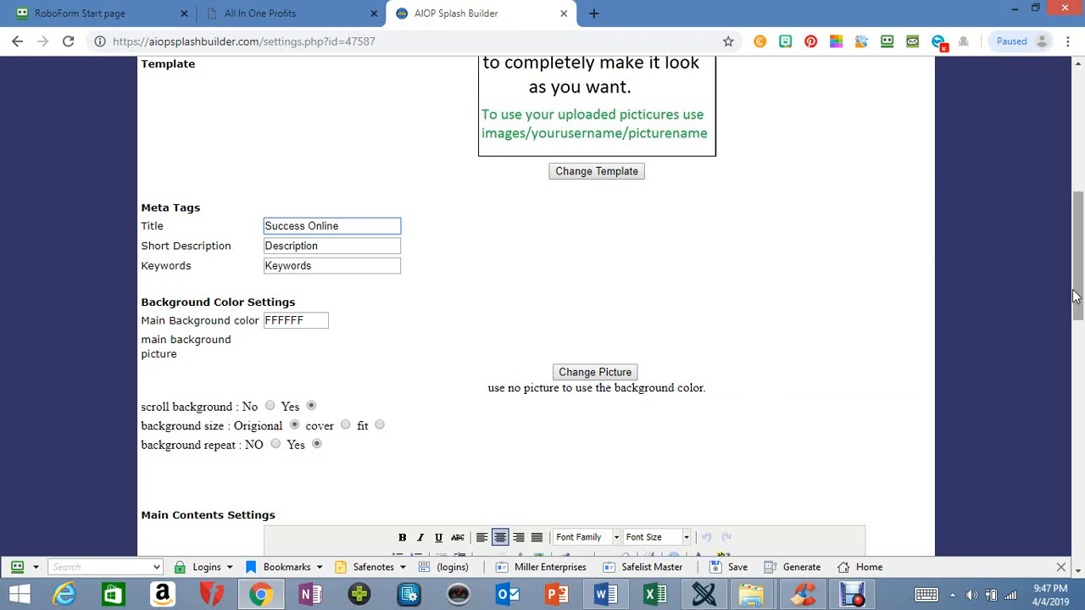
drag(1078, 288, 1079, 227)
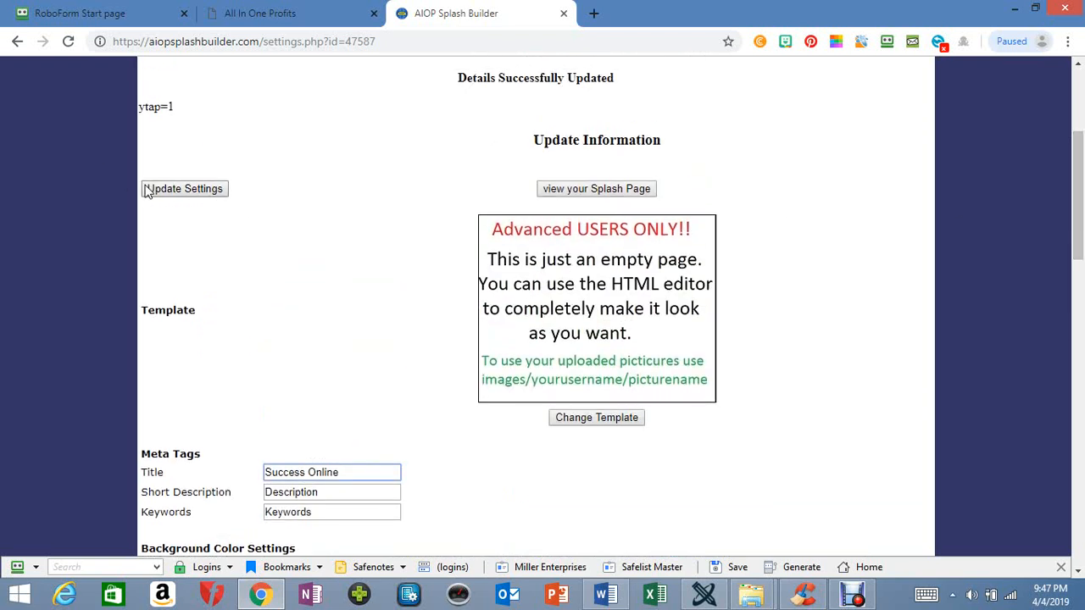
click(184, 192)
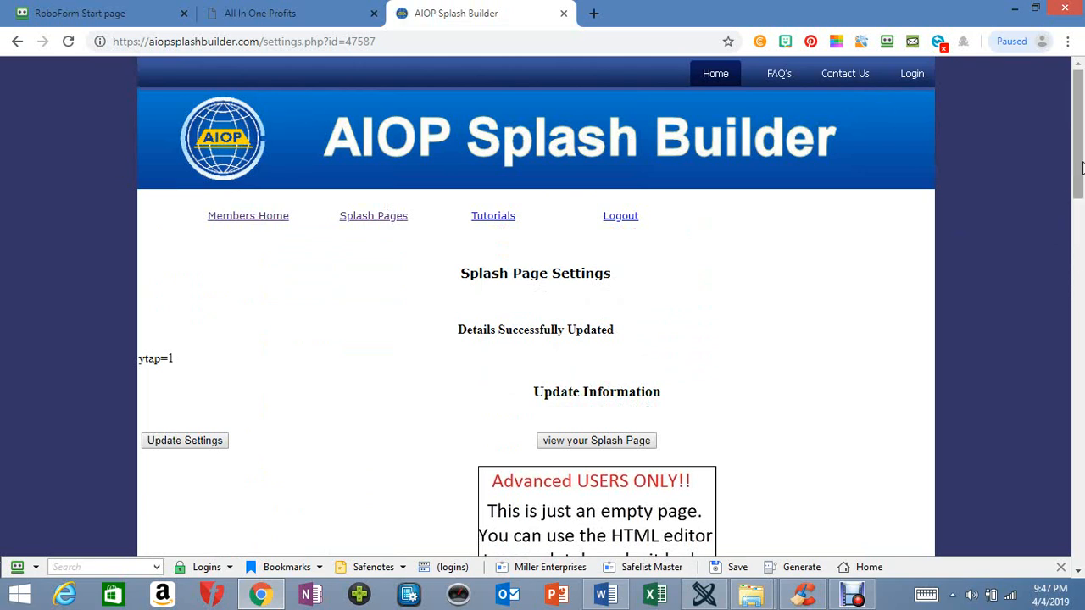
- Open the picture choices for the main background and look through the background-beige category
drag(1082, 167, 1079, 320)
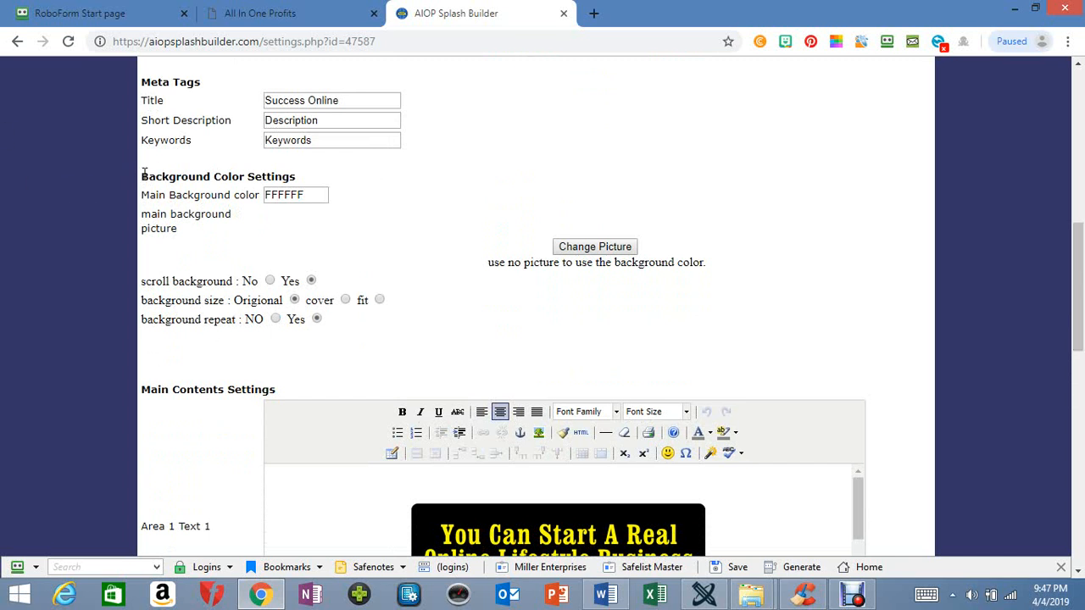
drag(144, 173, 334, 175)
click(336, 178)
click(601, 247)
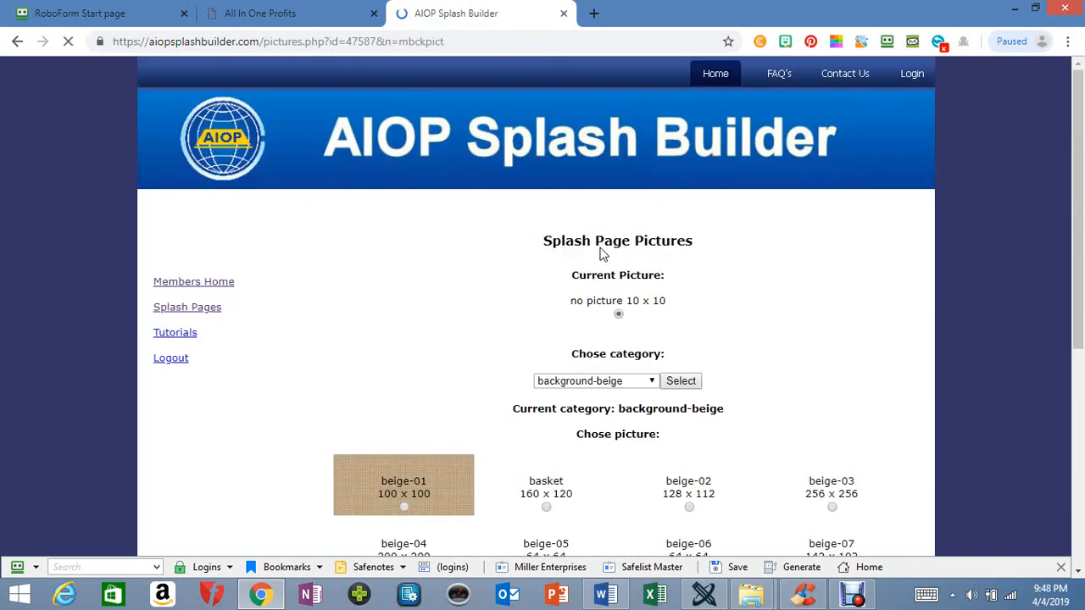
scroll(1068, 297, down, 3)
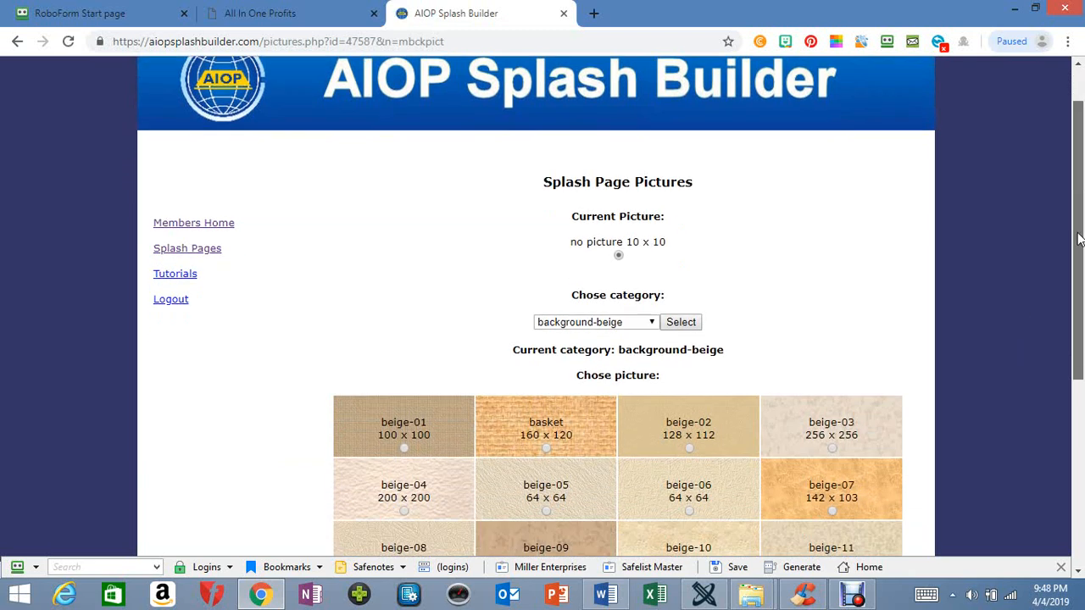
mouse_move(1064, 341)
mouse_down()
mouse_move(1063, 311)
mouse_move(1068, 345)
mouse_up()
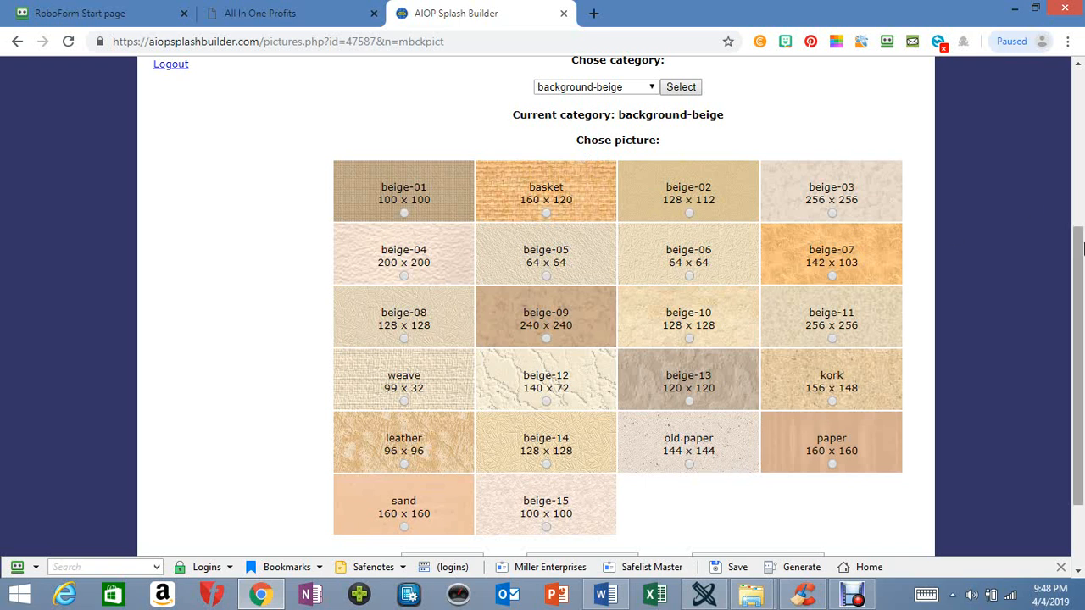
drag(1080, 289, 1080, 216)
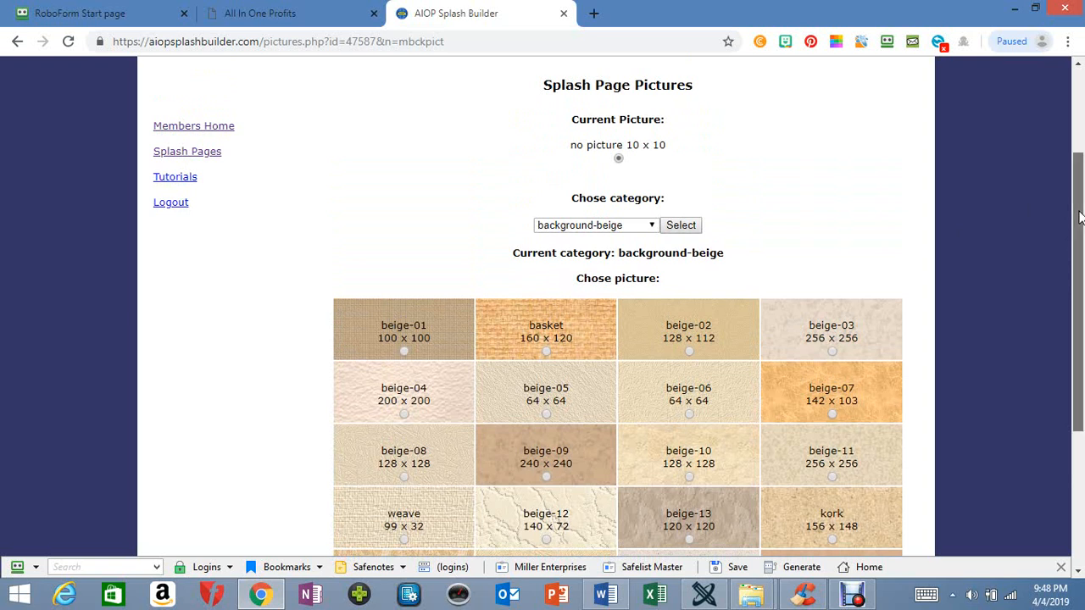
drag(1079, 218, 1079, 218)
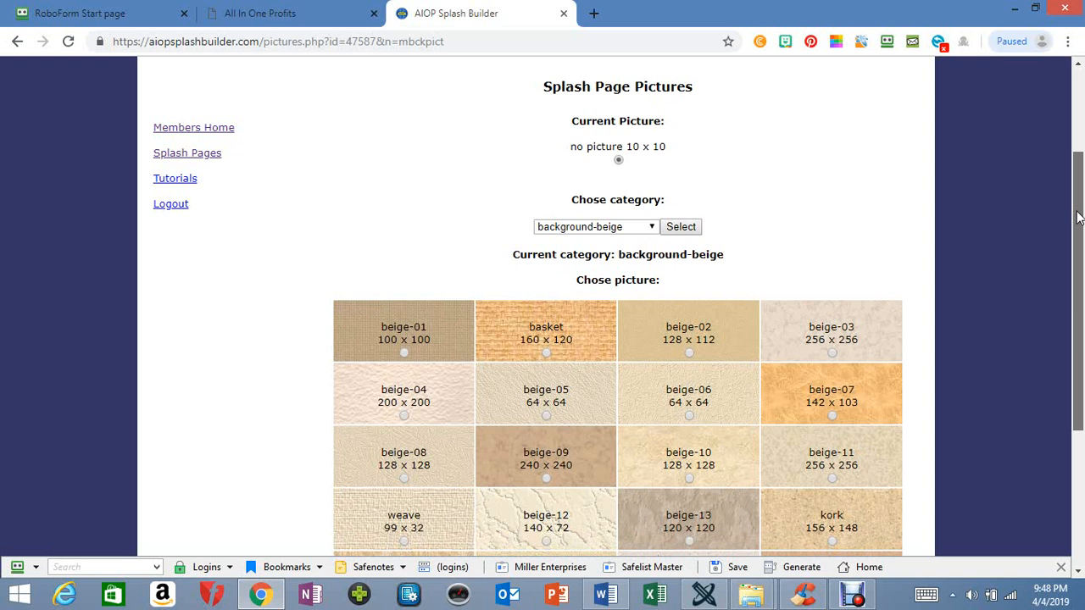
mouse_move(1079, 218)
mouse_down()
mouse_move(1079, 200)
mouse_move(1076, 318)
mouse_move(1075, 223)
mouse_up()
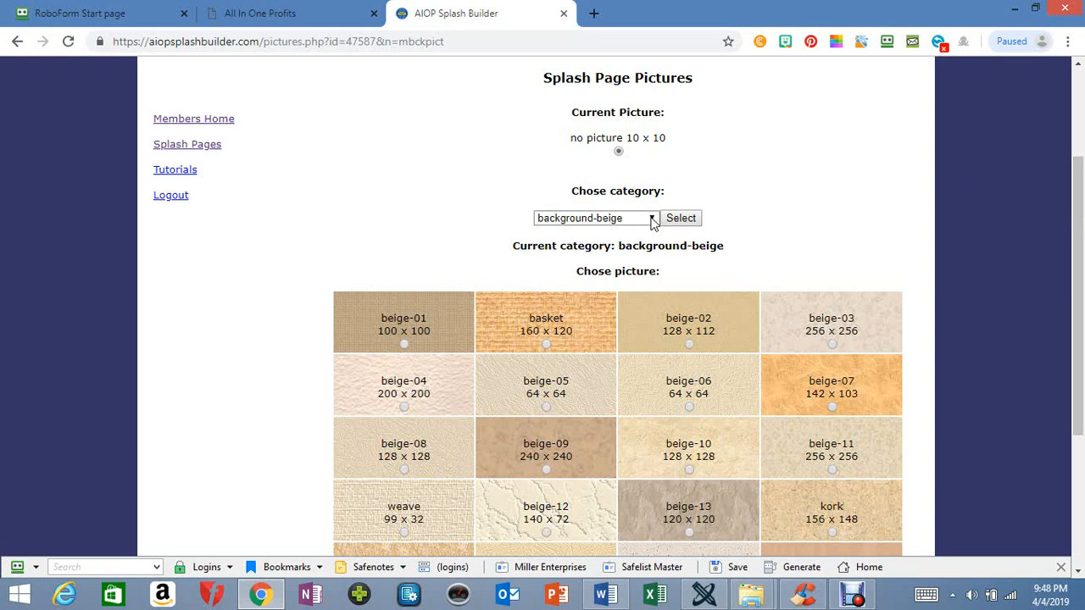
- Switch the picture category to "your uploaded pictures" and look through the images to the end of the page
click(653, 222)
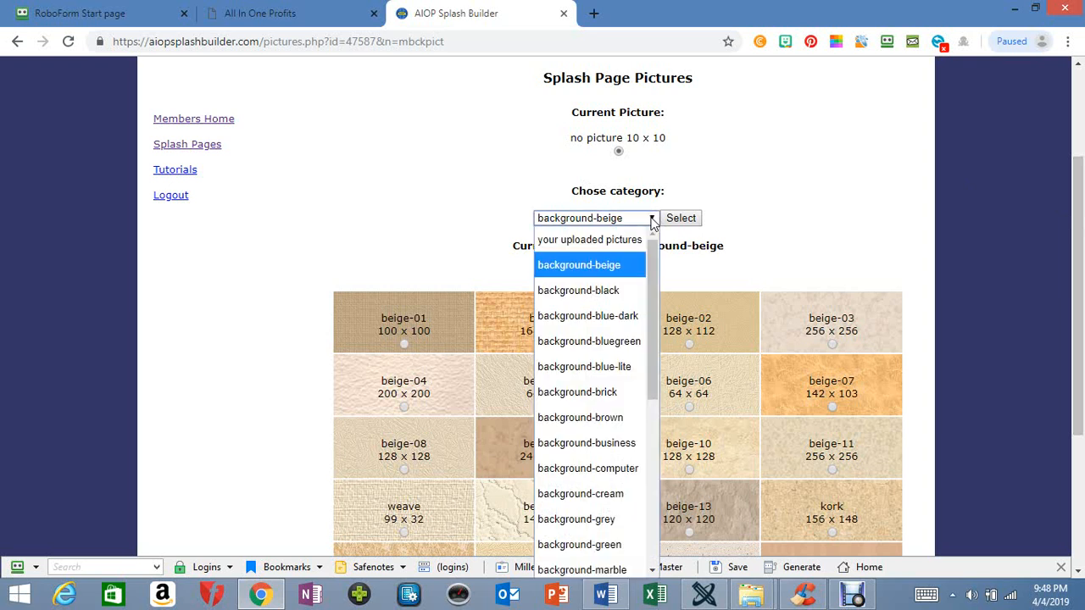
click(595, 245)
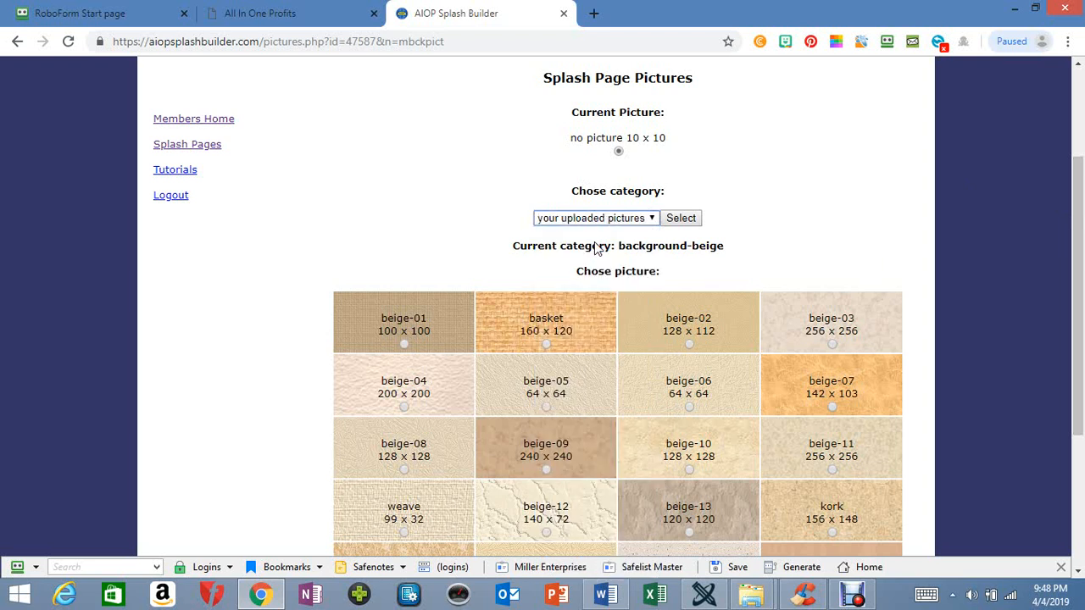
click(680, 219)
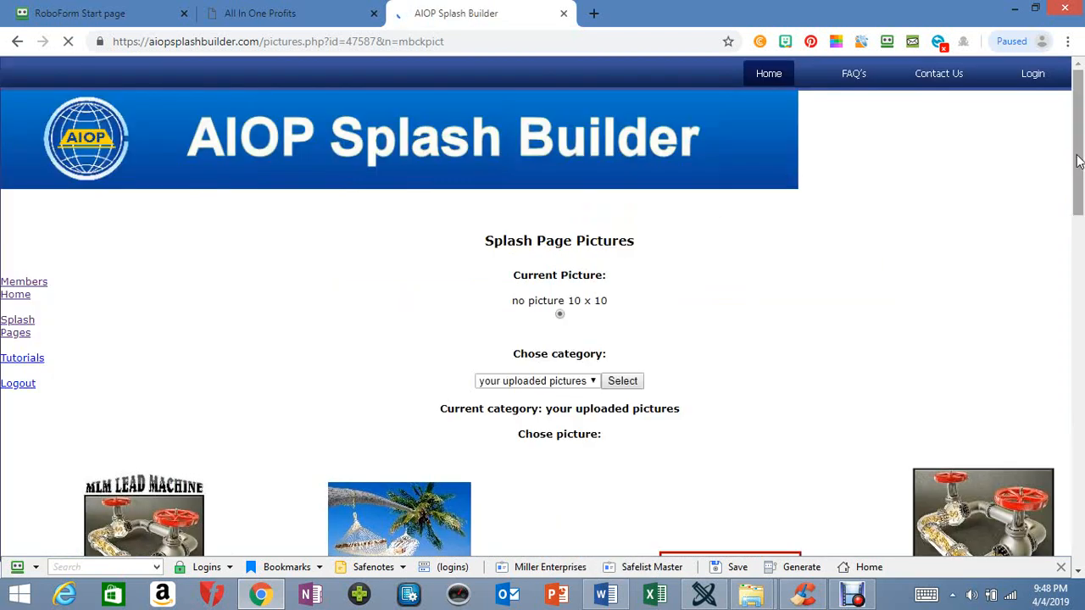
drag(1082, 143, 1082, 236)
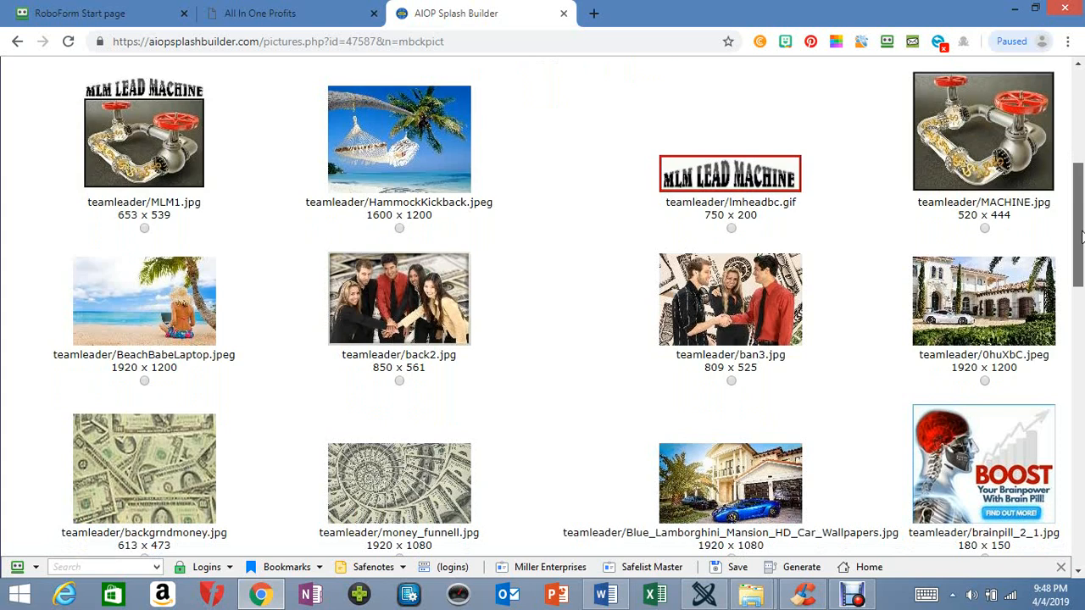
drag(1082, 236, 1081, 520)
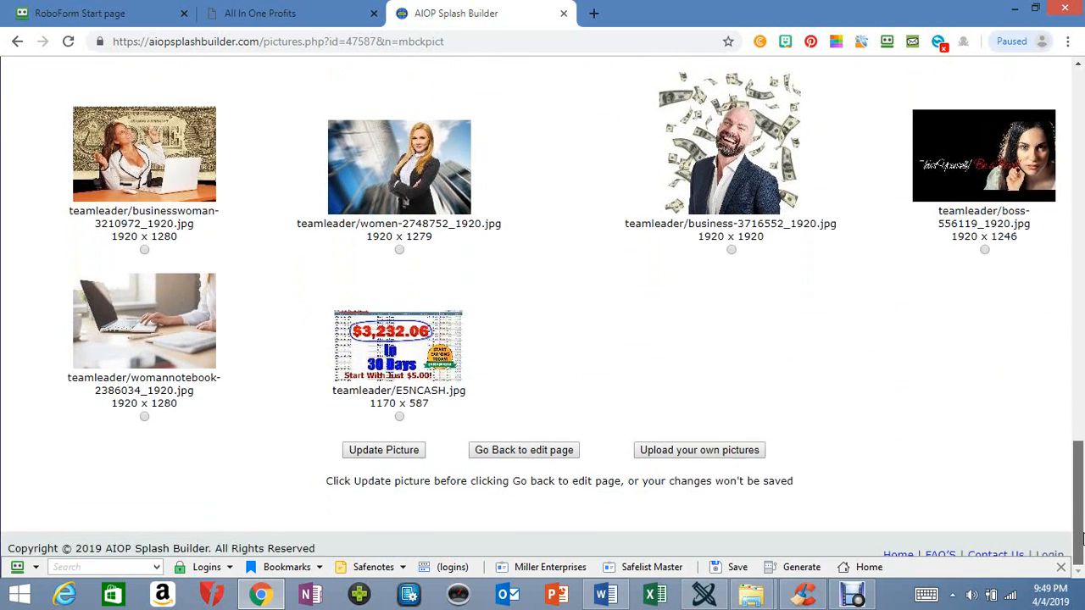
- Open the page for uploading own pictures, view its file chooser without picking a file, and return to the picture choices
click(683, 455)
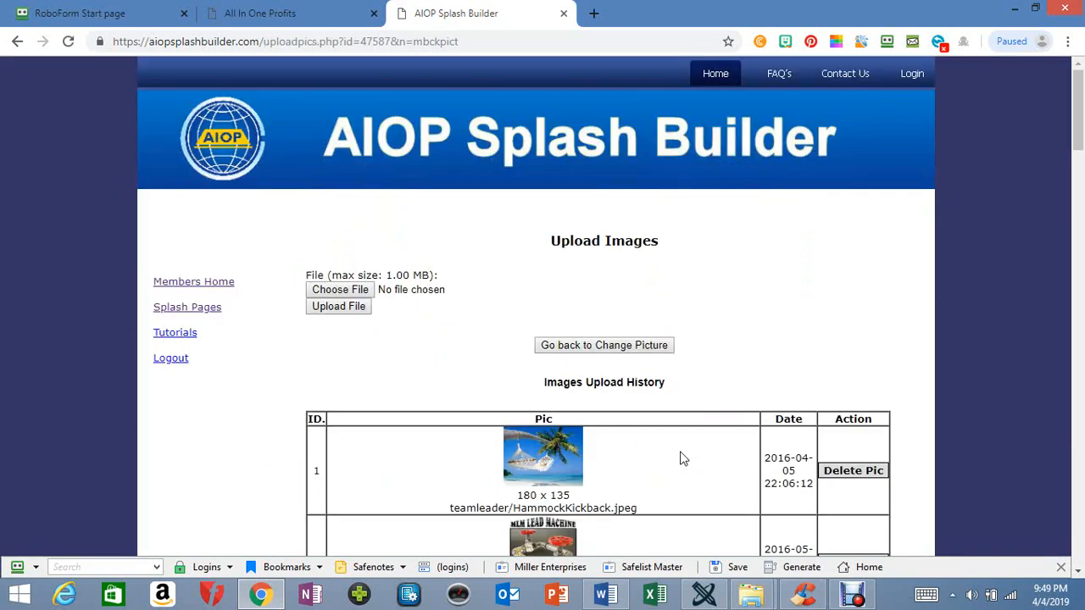
click(362, 292)
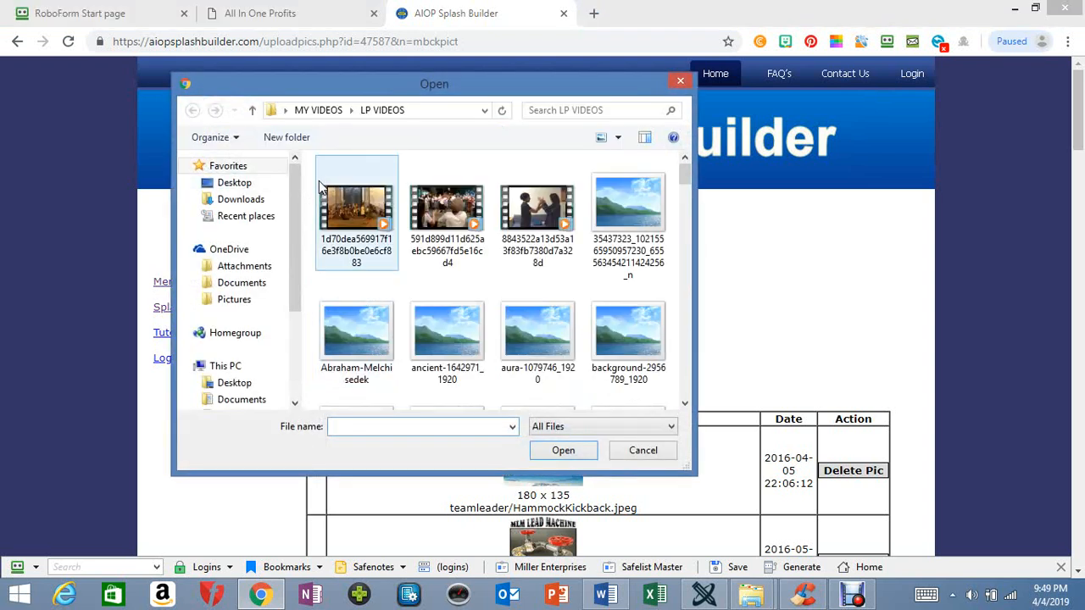
click(683, 81)
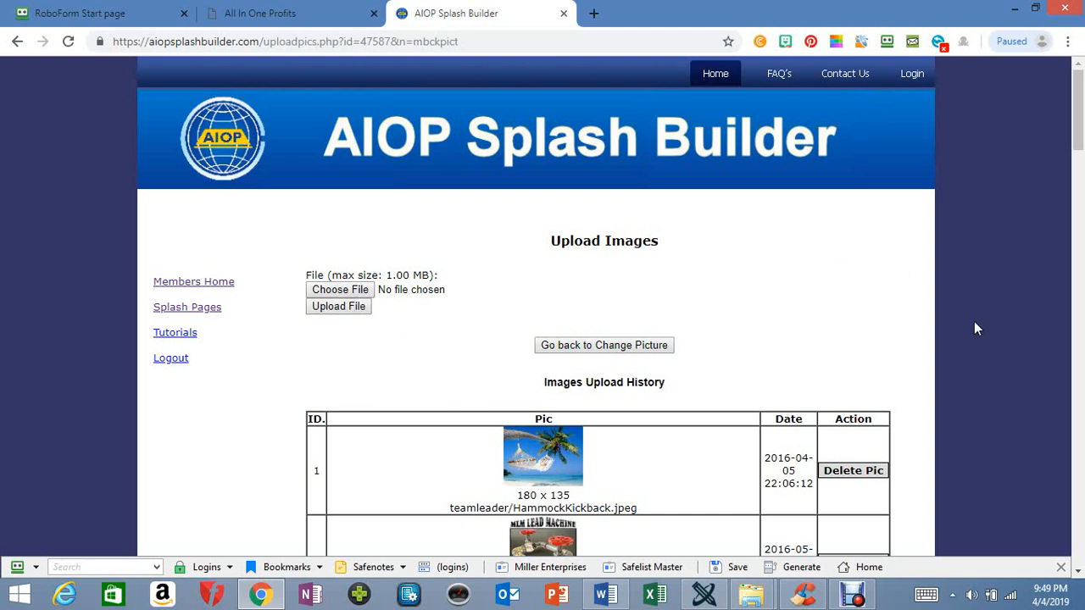
mouse_move(1080, 130)
mouse_down()
mouse_move(1080, 509)
mouse_move(1076, 115)
mouse_up()
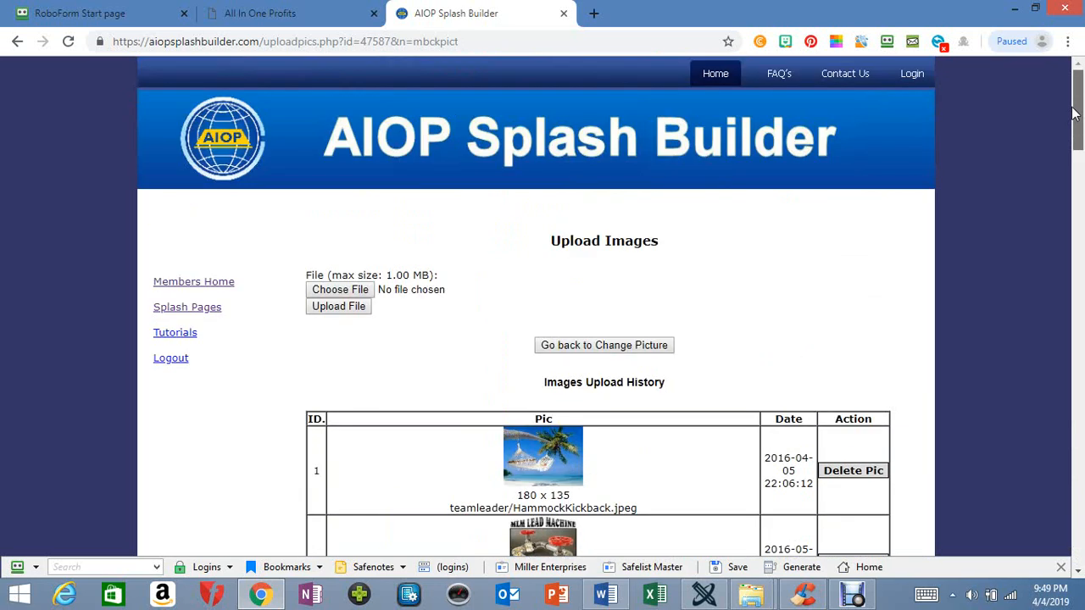
click(649, 348)
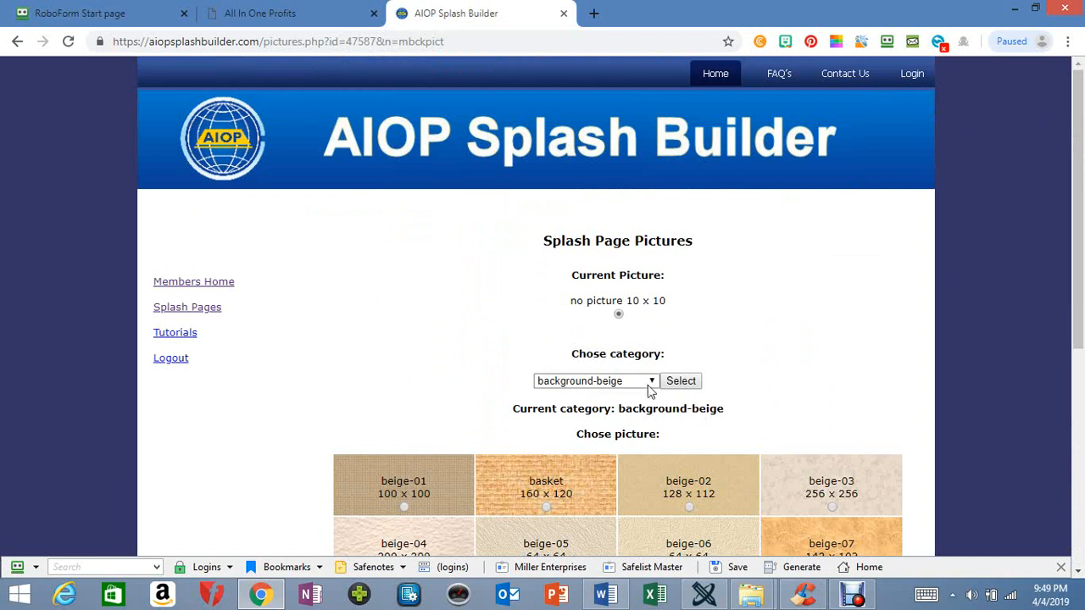
- Switch the picture category to "your uploaded pictures" and find the luxury home wallpapers
click(649, 384)
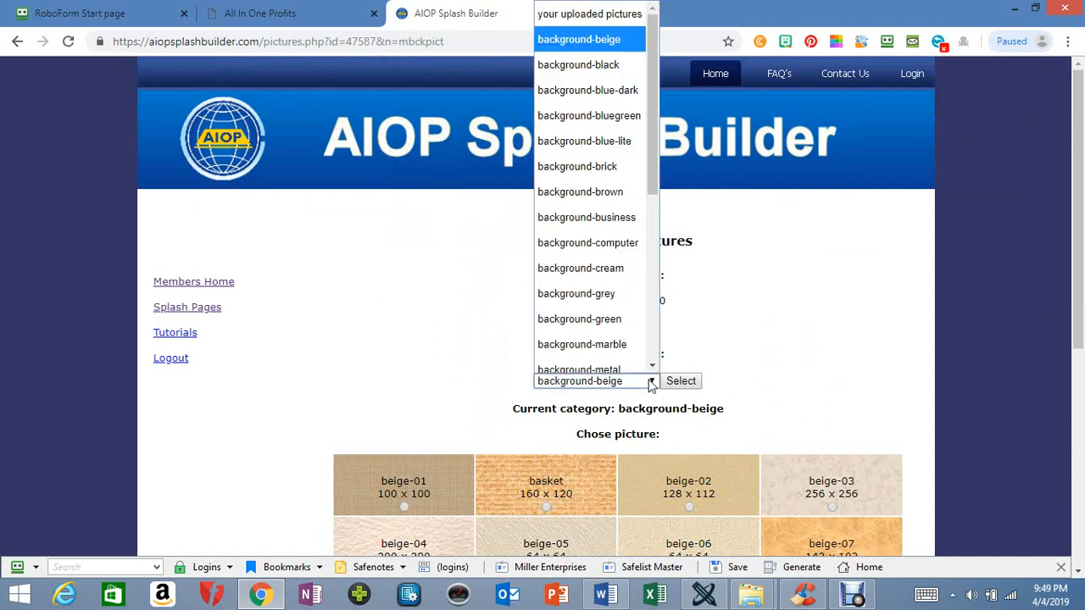
click(593, 7)
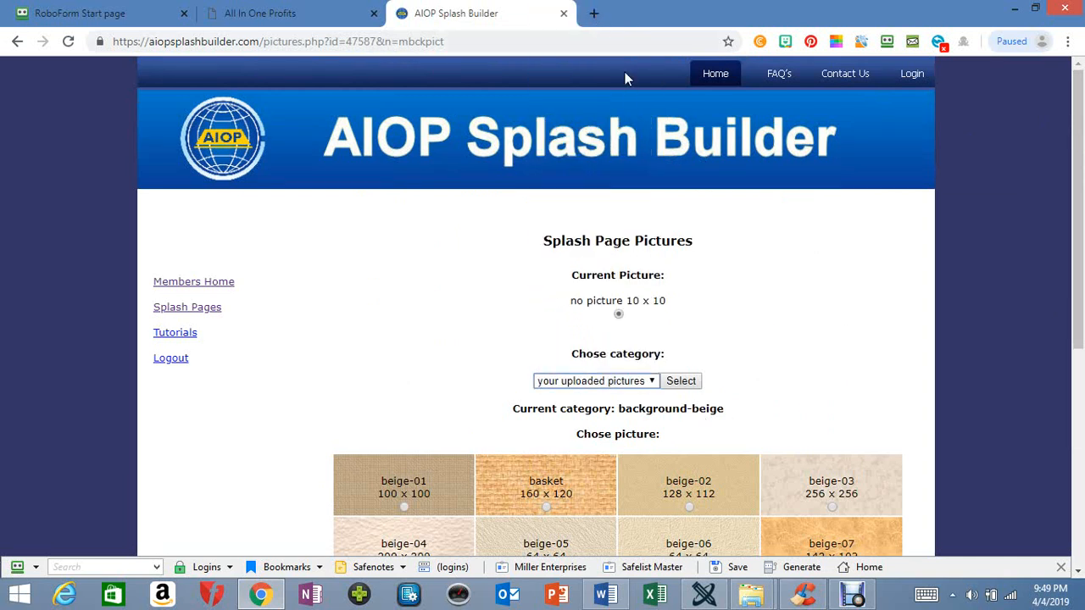
click(681, 382)
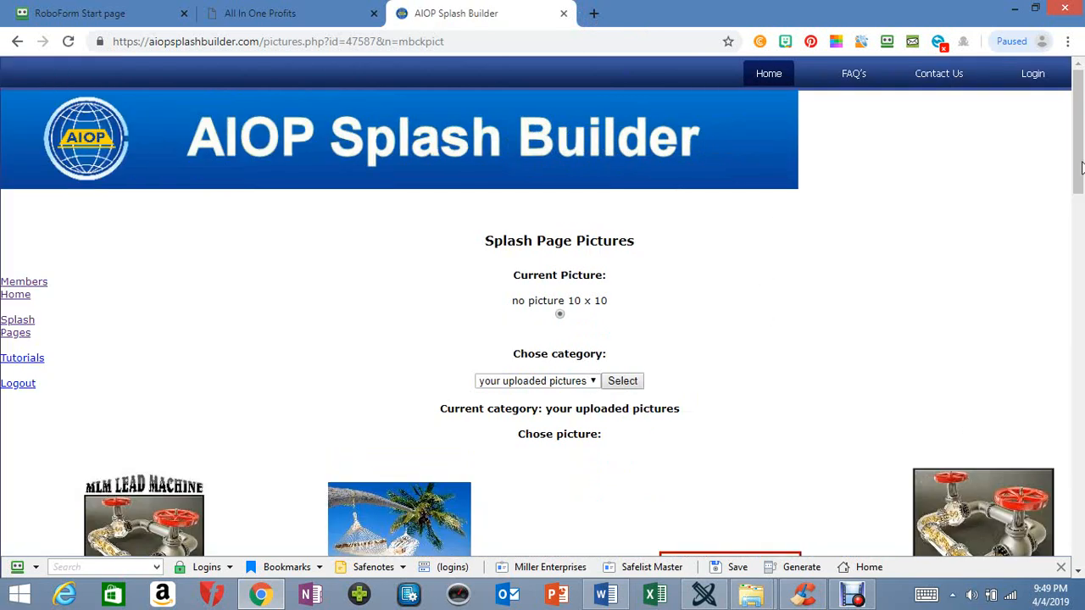
drag(1081, 167, 1081, 313)
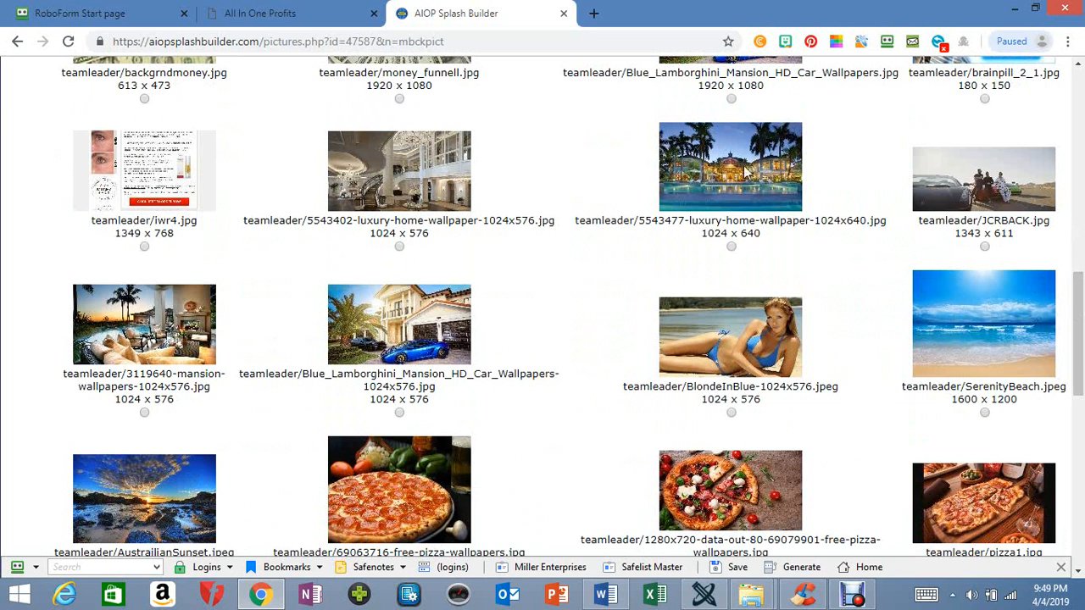
- Choose teamleader/5543477-luxury-home-wallpaper-1024x640.jpg as the main background and update the picture
click(731, 246)
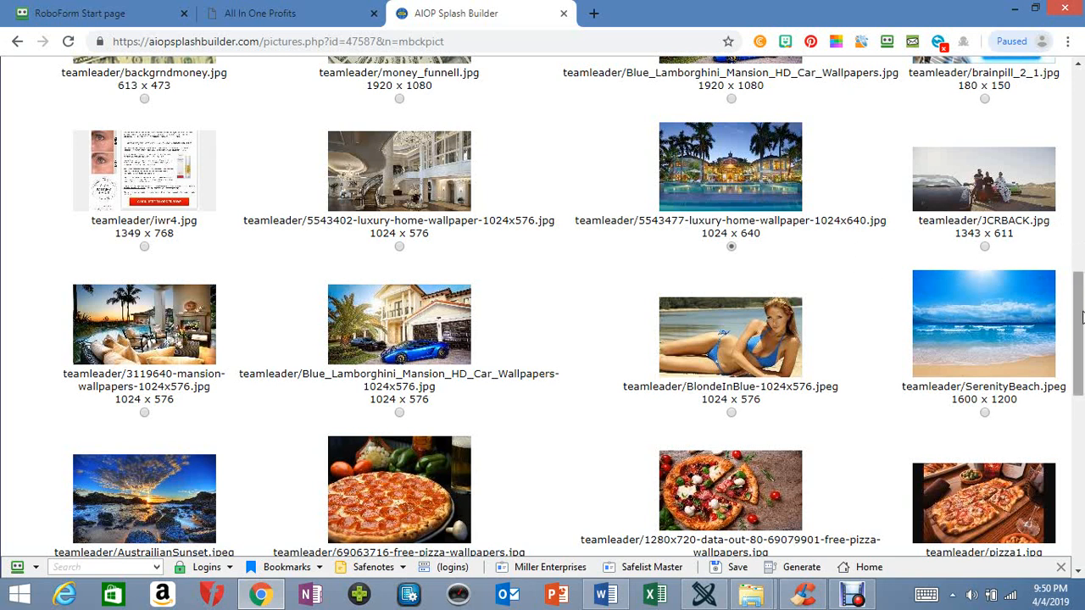
drag(1082, 322, 1083, 337)
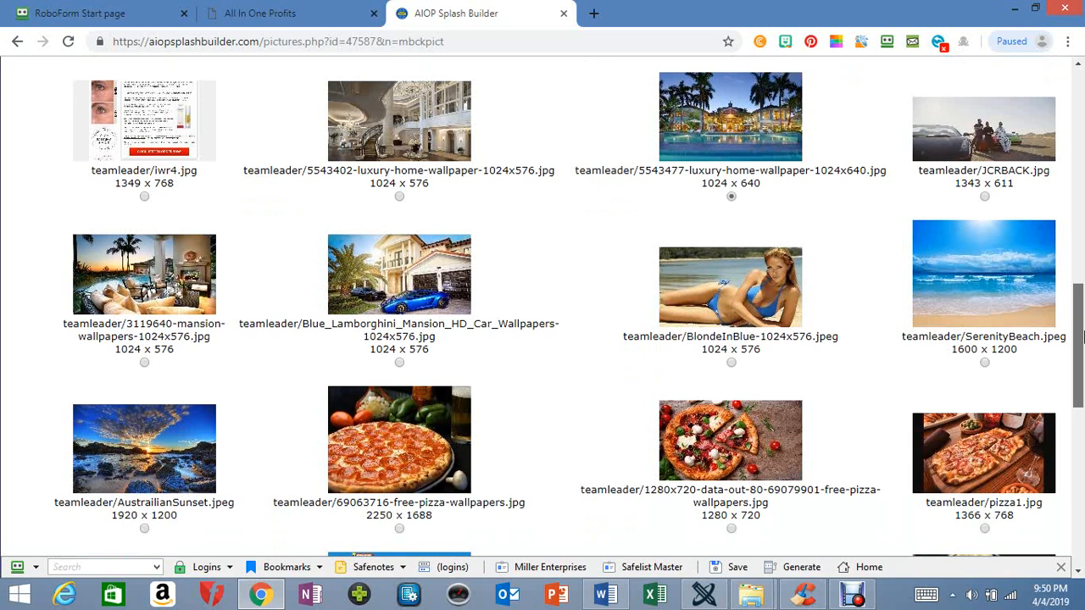
drag(1082, 337, 1080, 472)
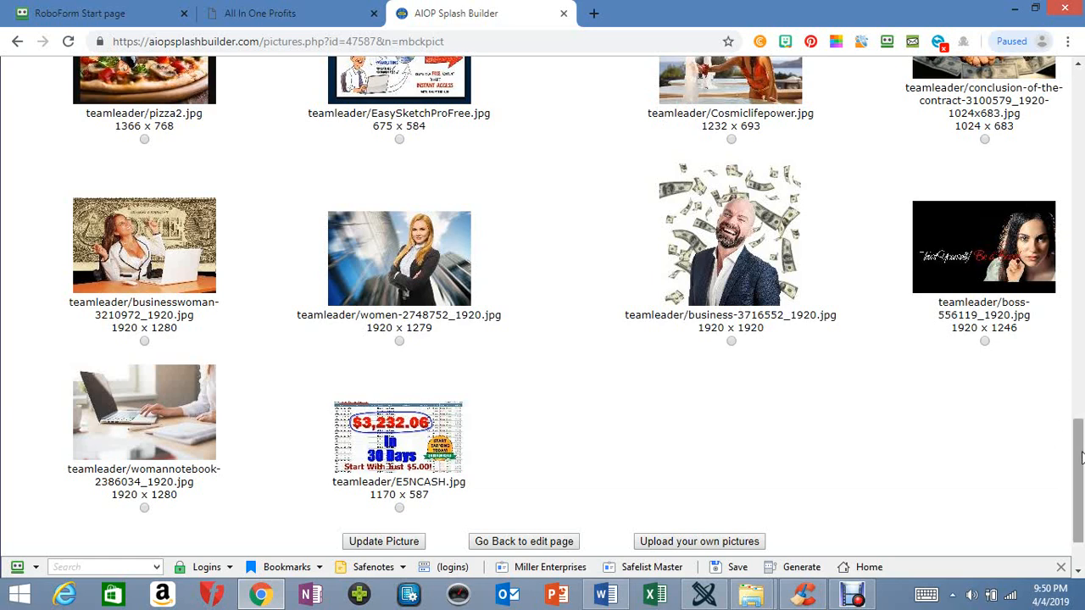
mouse_move(1081, 457)
mouse_down()
mouse_move(1081, 292)
mouse_move(1083, 479)
mouse_up()
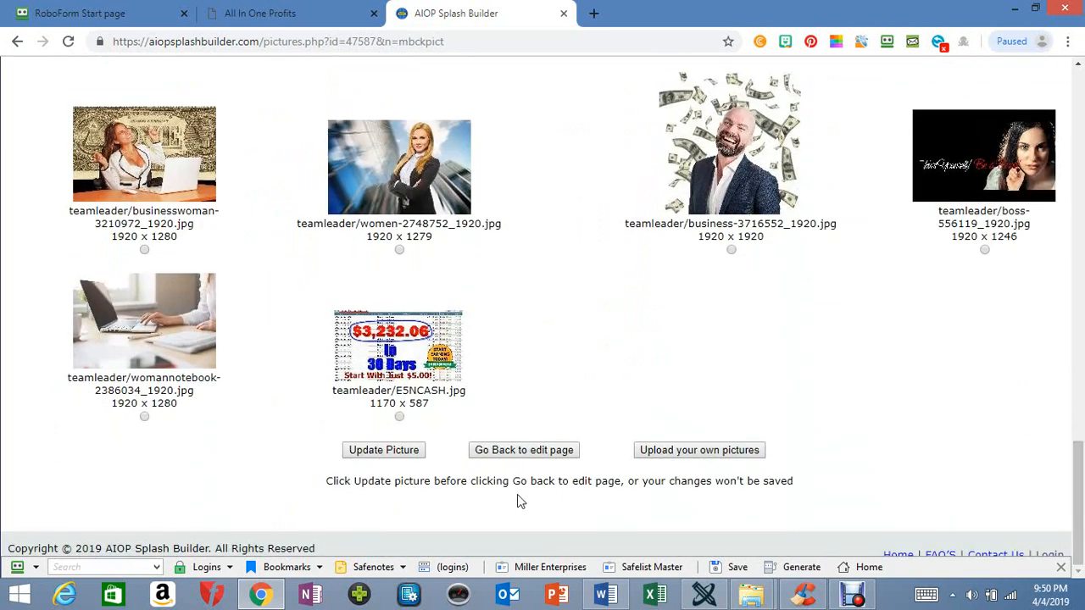
click(380, 451)
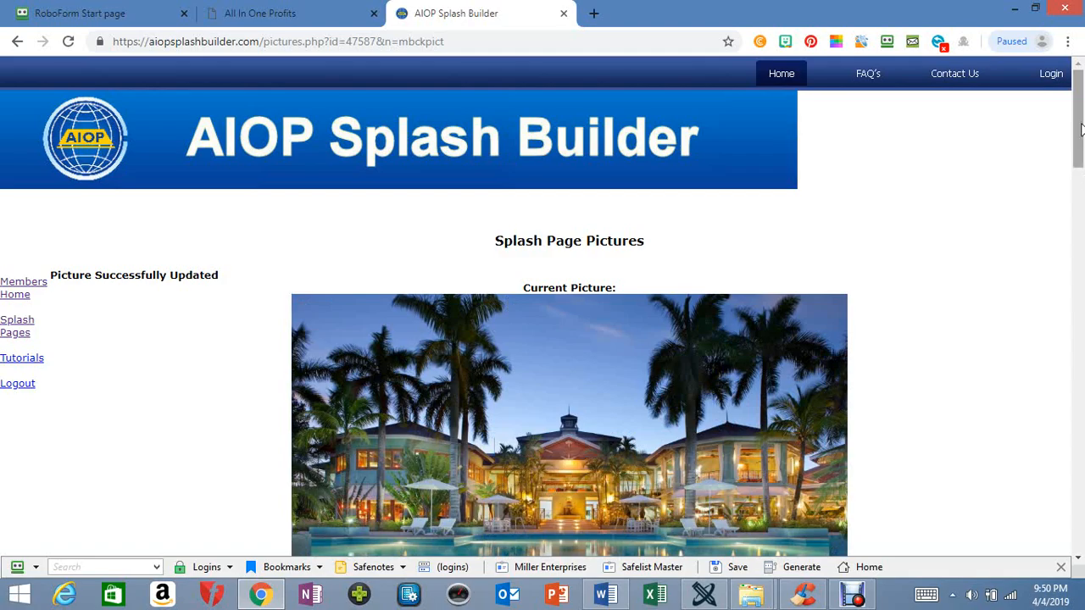
- Go back from the splash page pictures to the edit page and update the splash page settings
drag(1083, 139, 1083, 504)
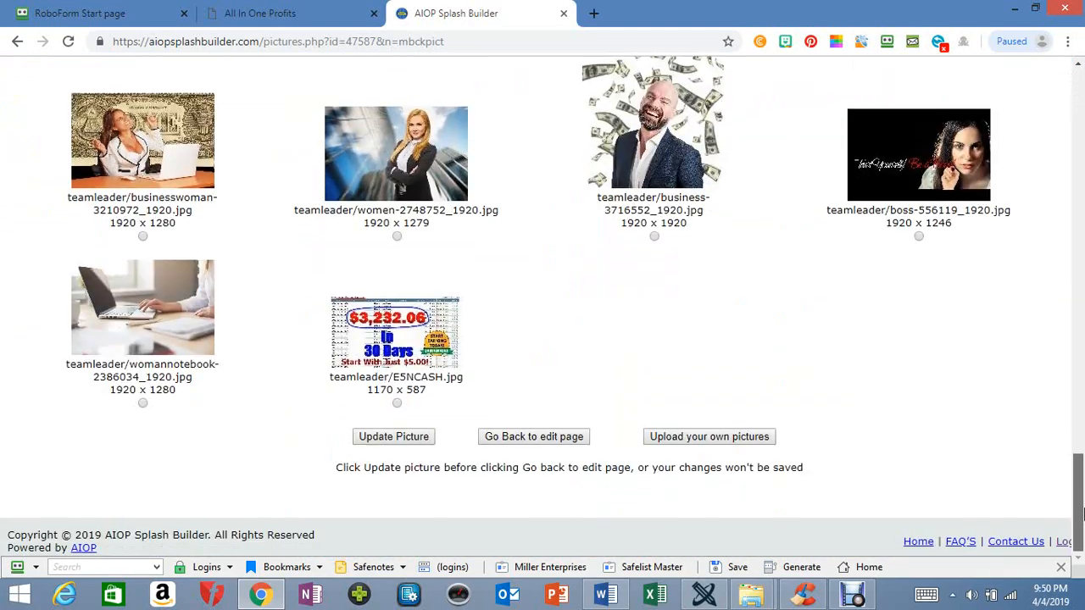
click(520, 439)
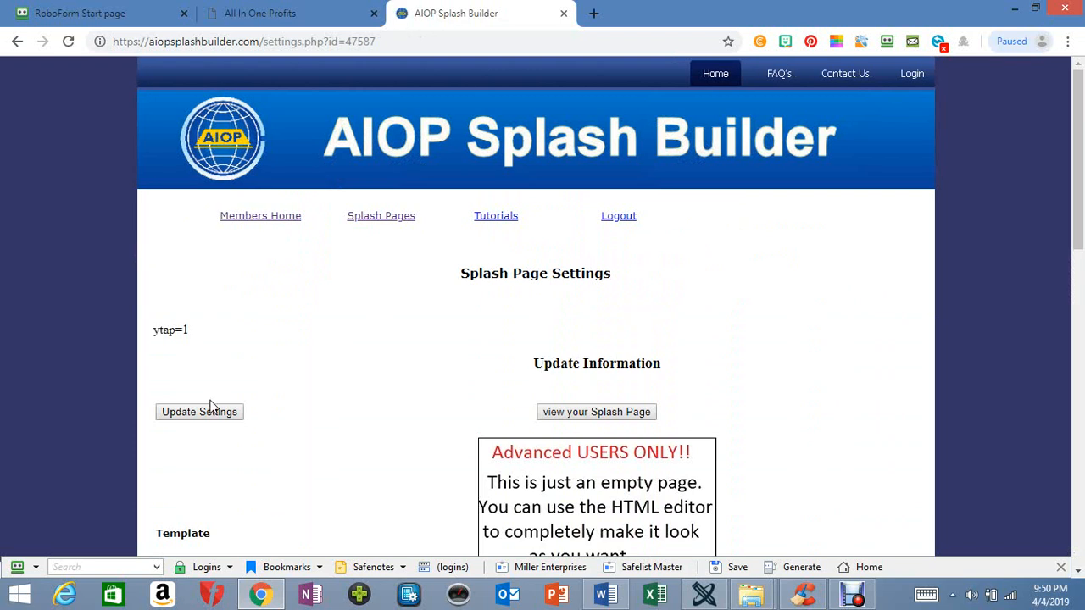
click(210, 416)
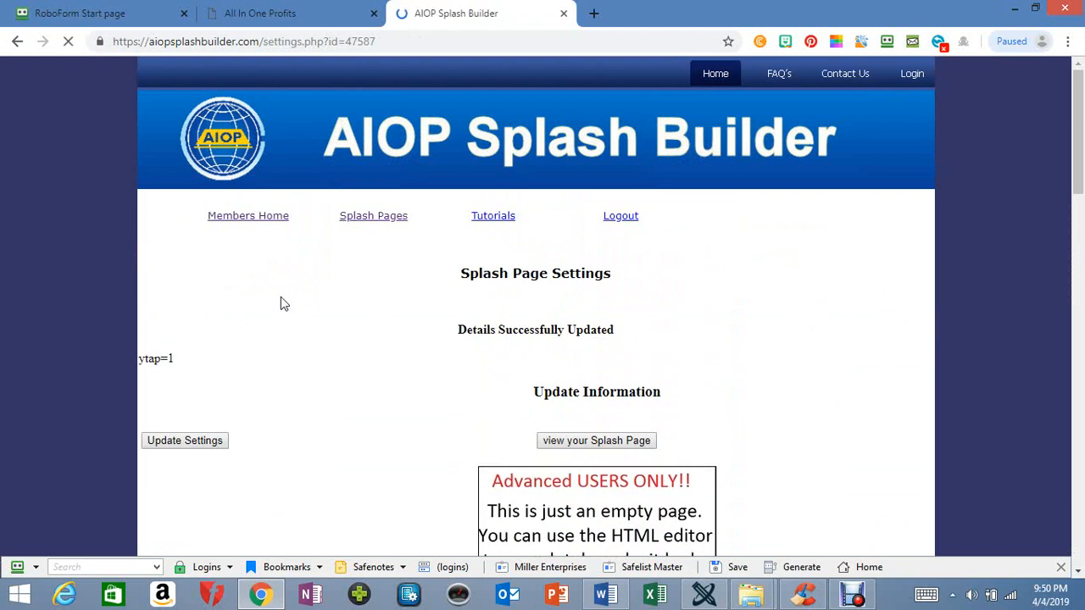
- Preview the splash page with its new background from top to bottom and return to the settings page
click(601, 443)
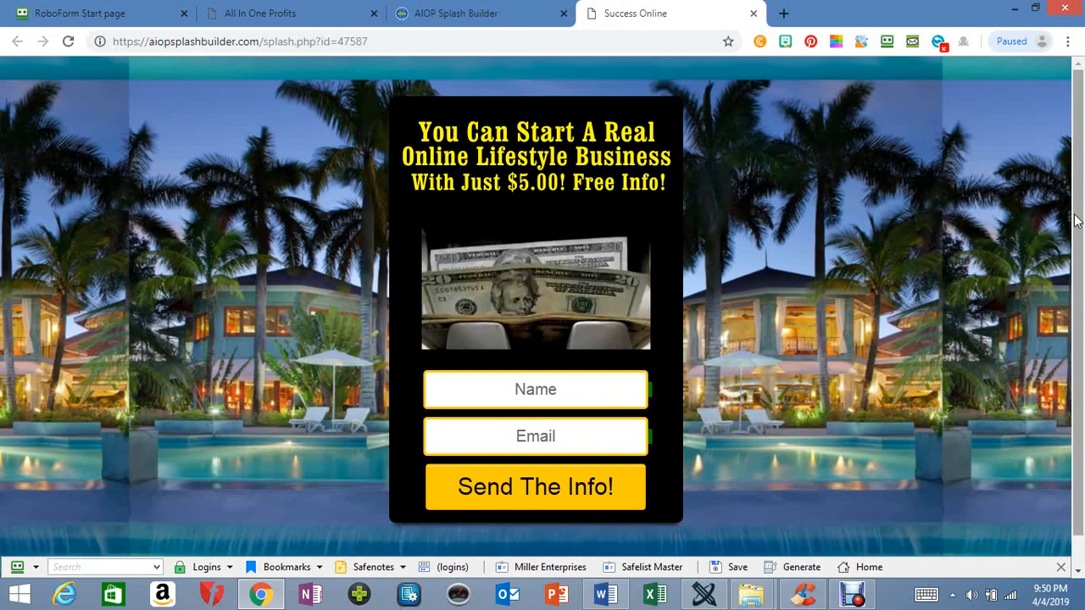
drag(1077, 220, 1082, 328)
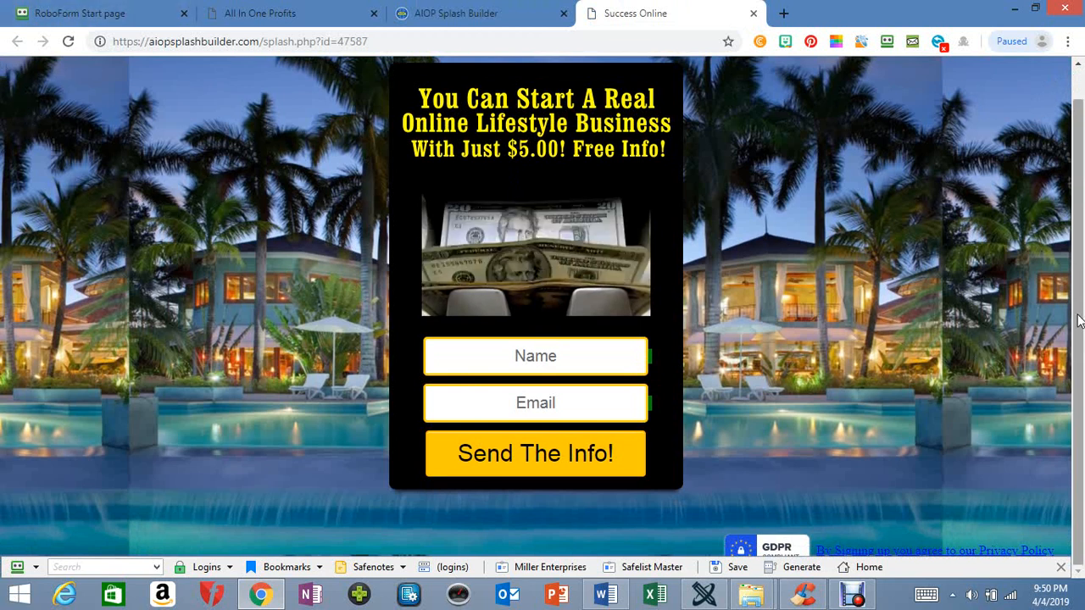
drag(1078, 322, 1079, 242)
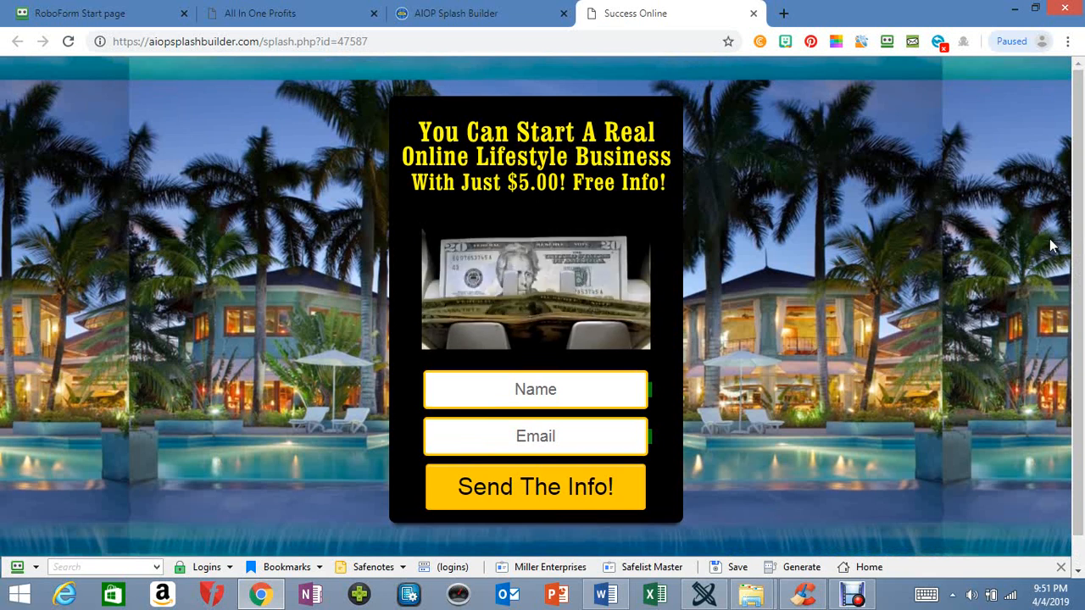
click(521, 21)
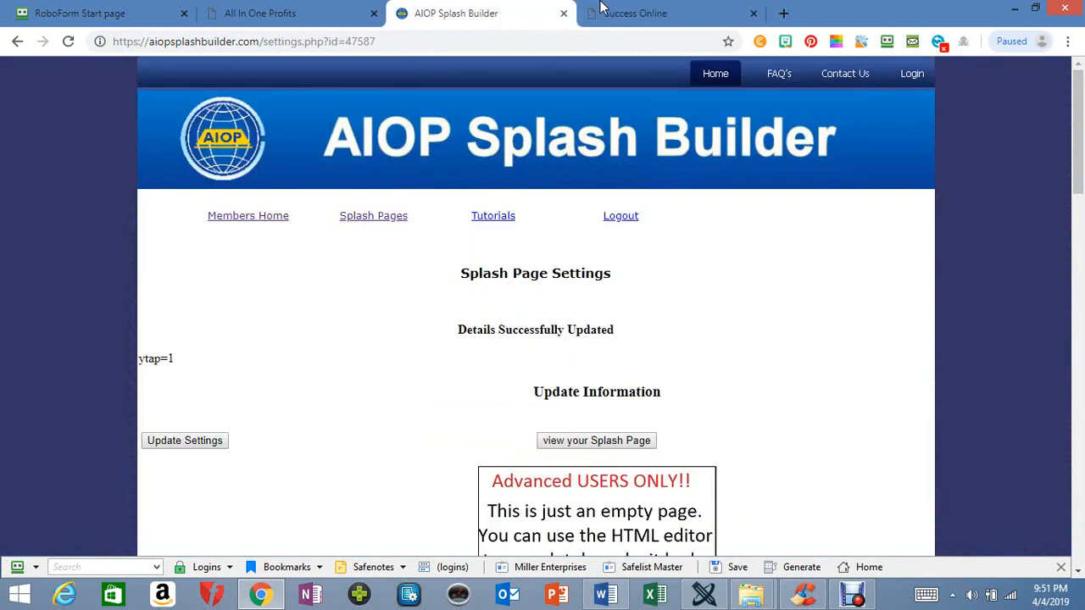
- Set scroll background to No, background size to cover and background repeat to NO, and update the settings
drag(1080, 165, 1083, 340)
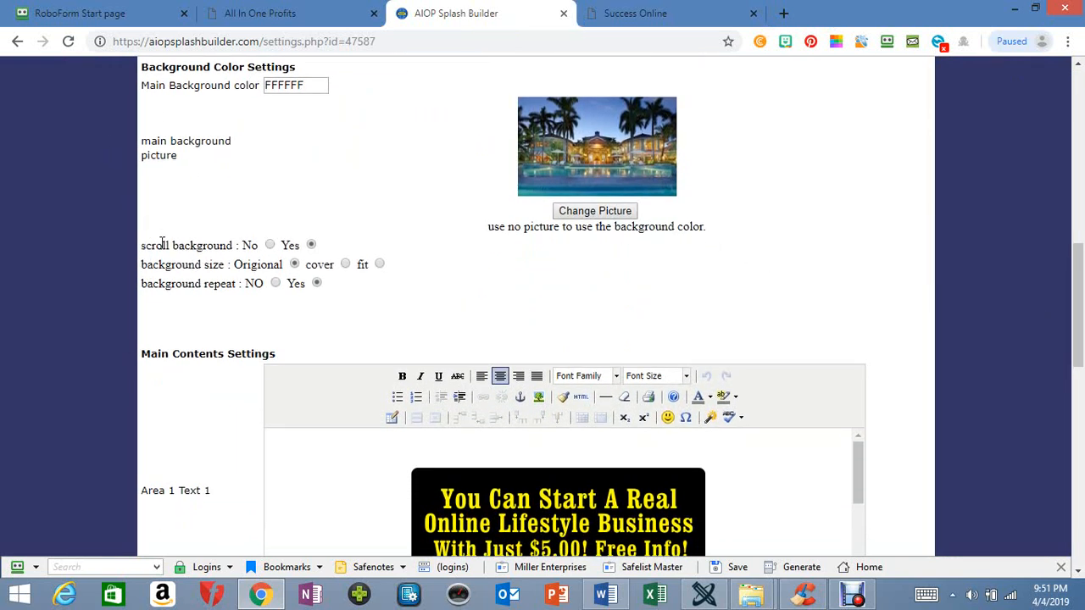
drag(142, 249, 231, 246)
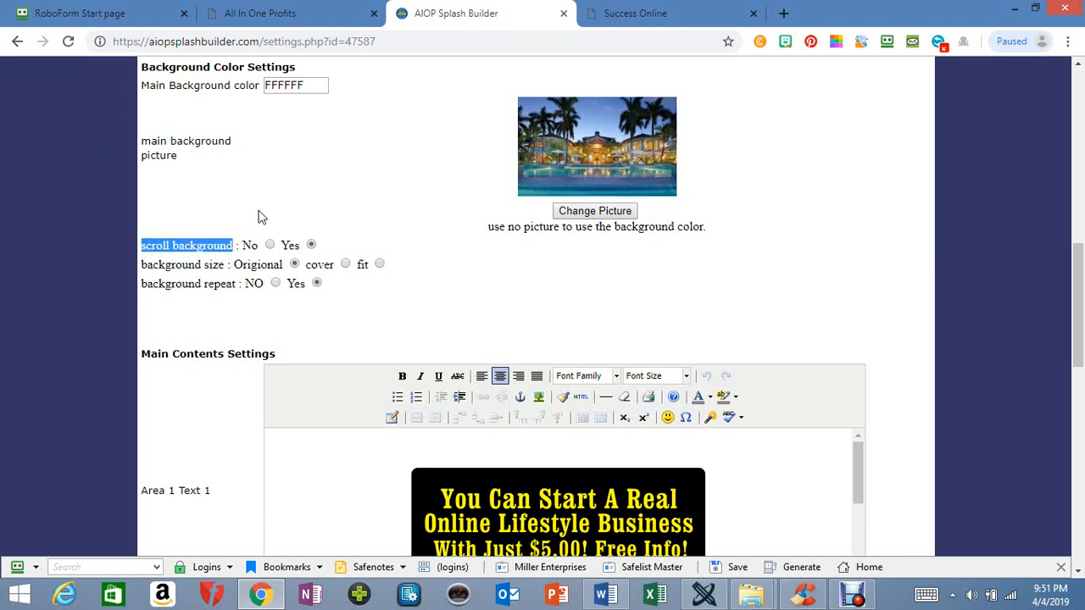
click(368, 215)
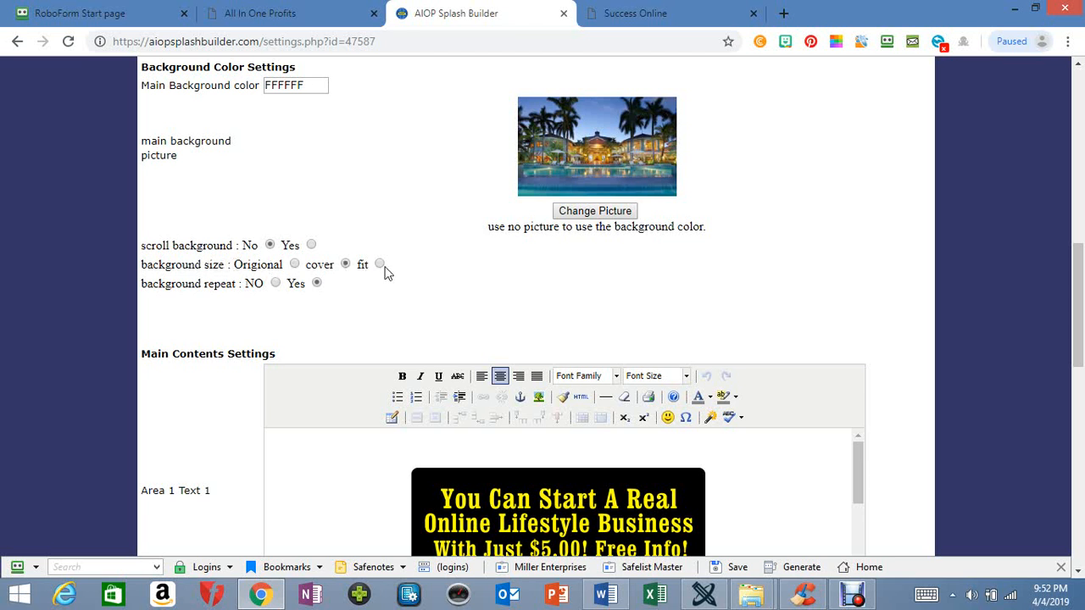
click(379, 264)
click(276, 284)
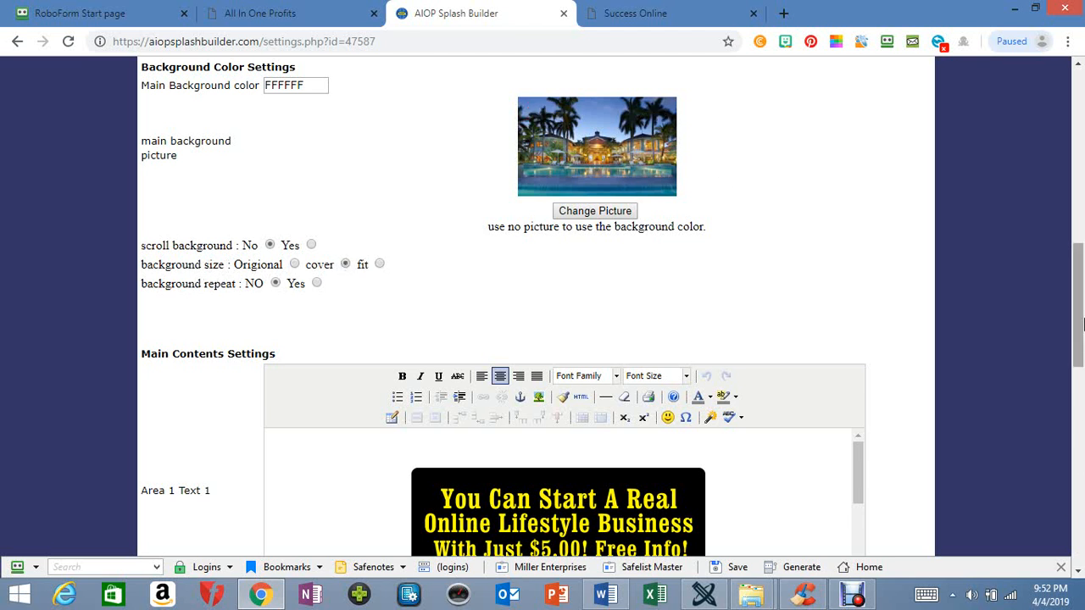
drag(1078, 322, 1078, 194)
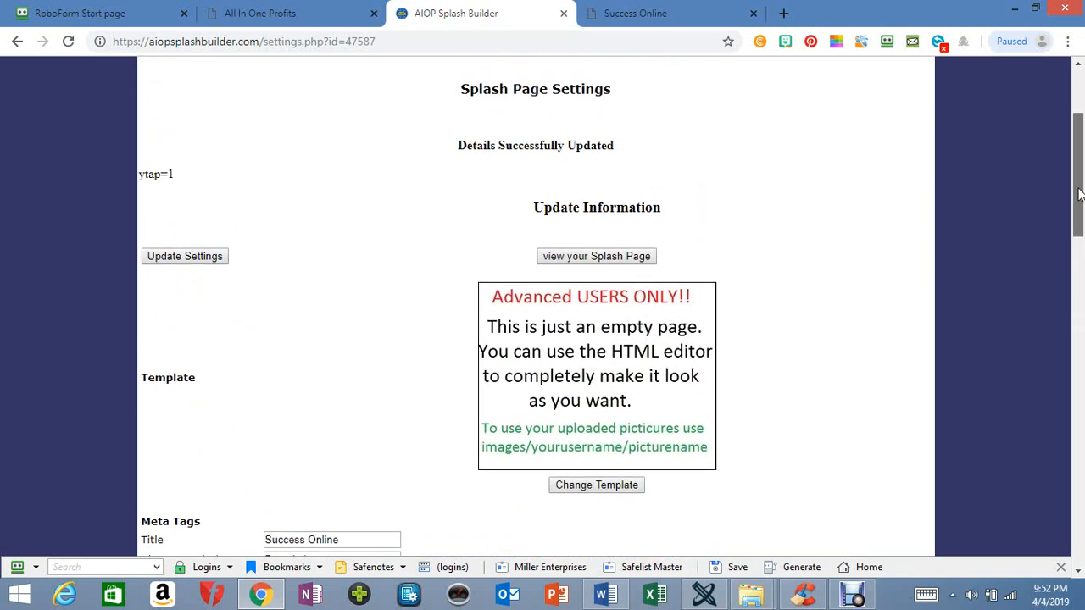
click(186, 259)
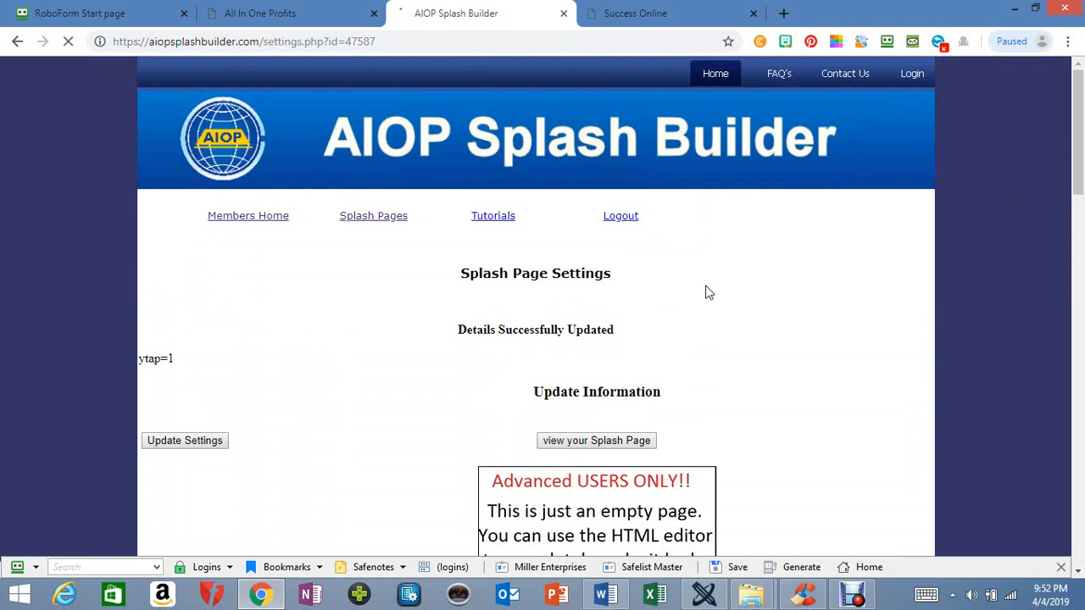
- View the updated splash page, close the duplicate preview, and check the background down to the page's end
click(598, 441)
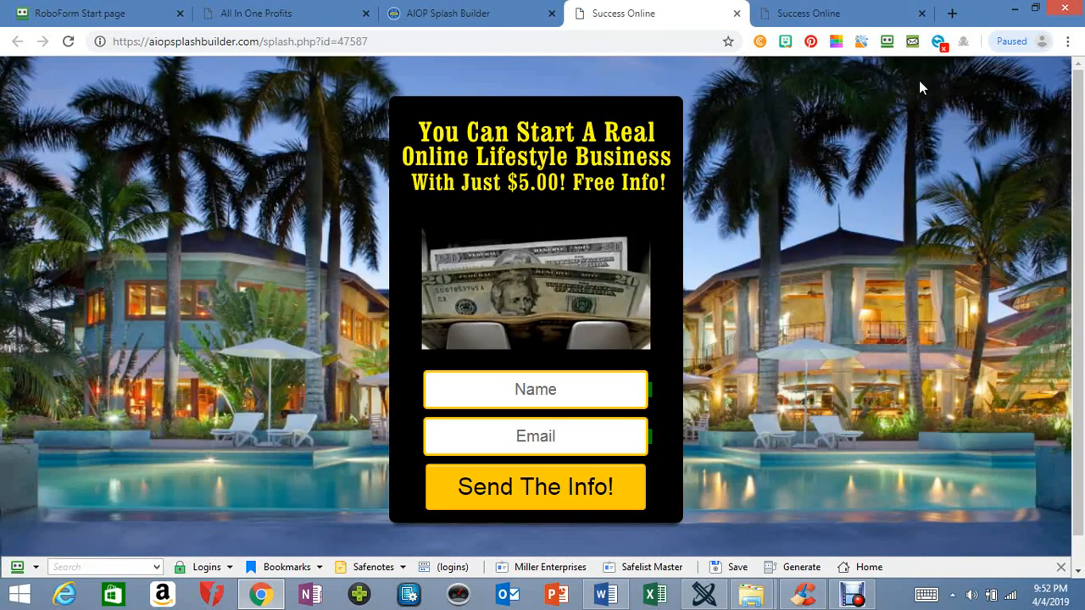
click(921, 13)
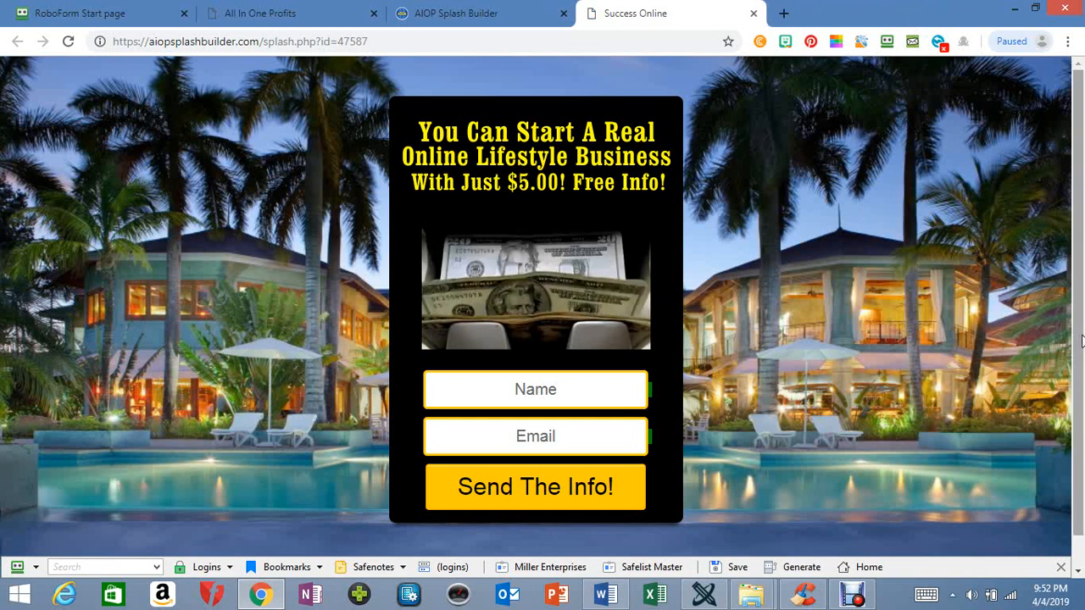
scroll(1081, 339, down, 1)
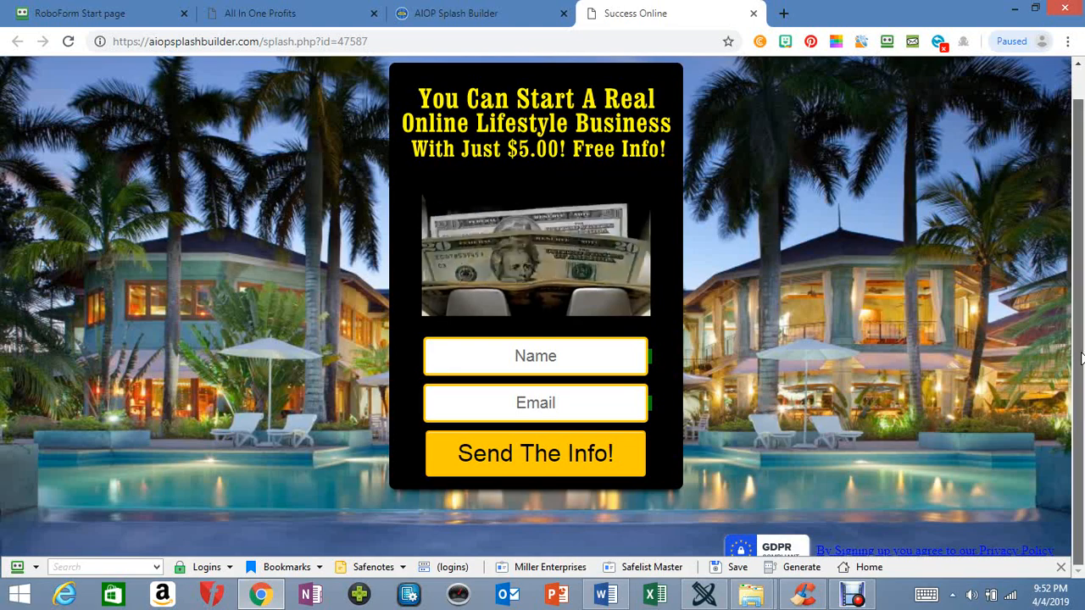
drag(1084, 434, 1084, 245)
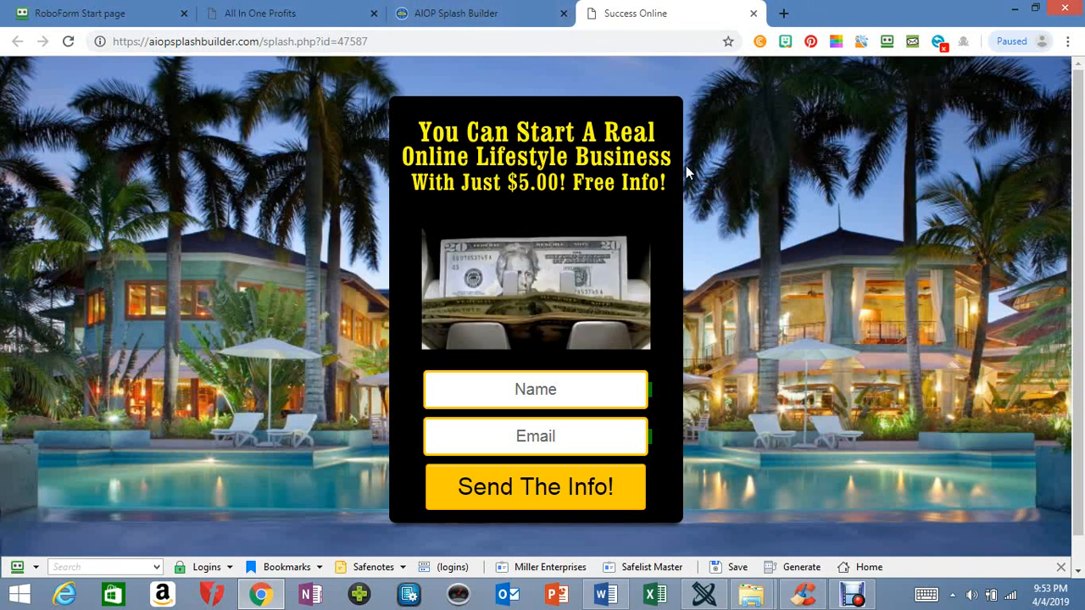
- Go from the splash page's main content settings to the Word guide, review the 5 Dollar Business capture page code and heading, and return
click(449, 14)
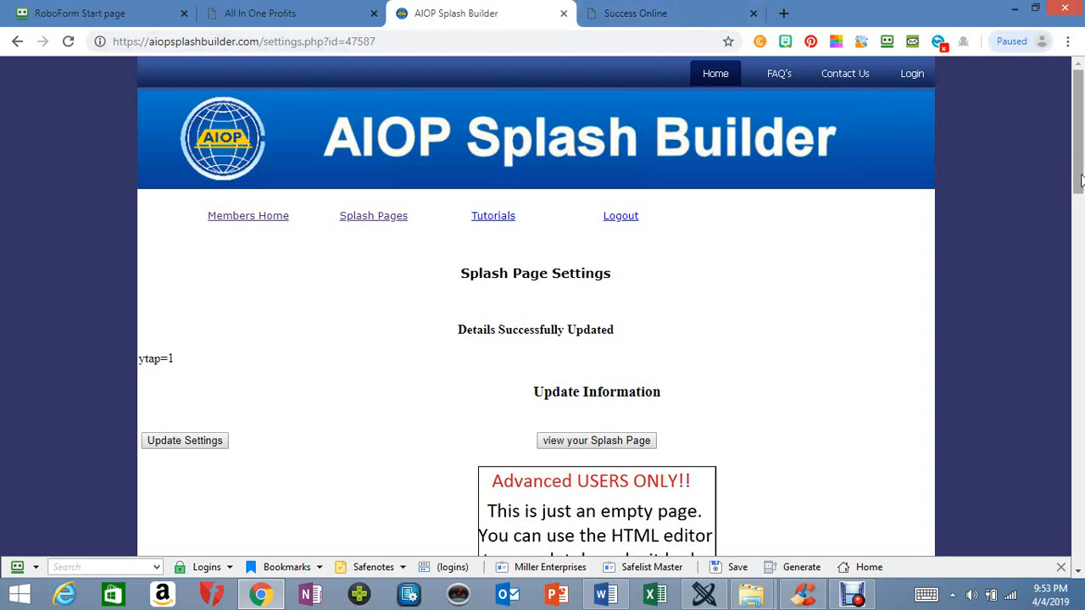
drag(1080, 162, 962, 405)
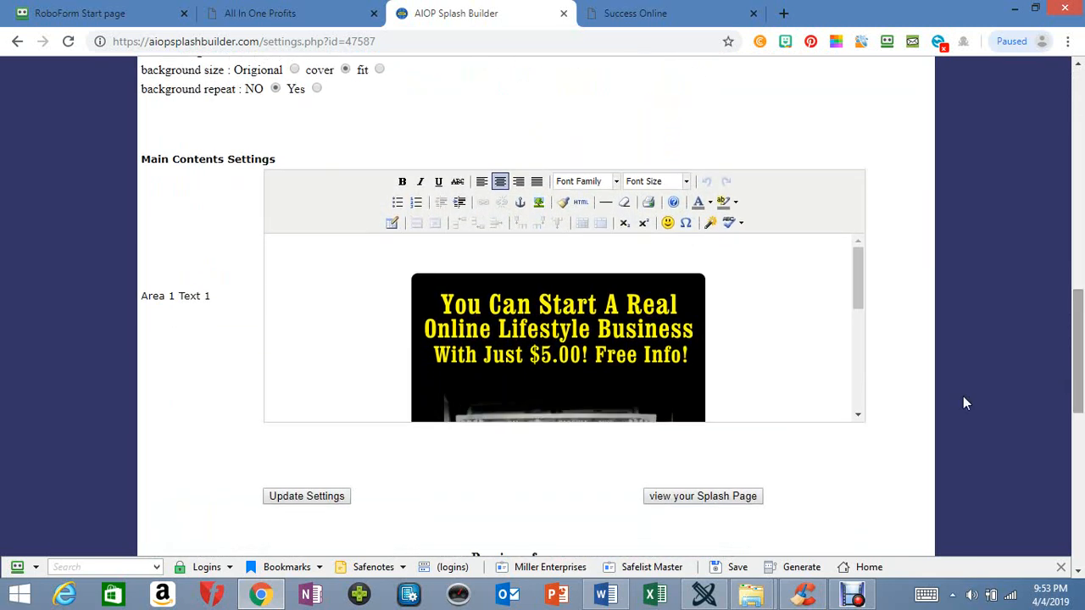
click(613, 591)
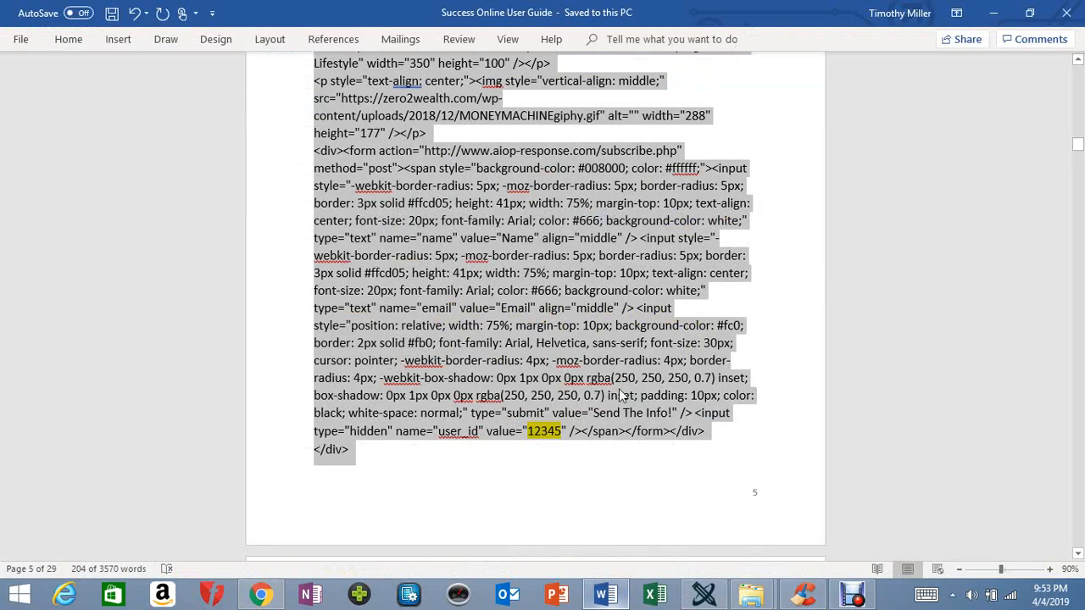
click(1078, 60)
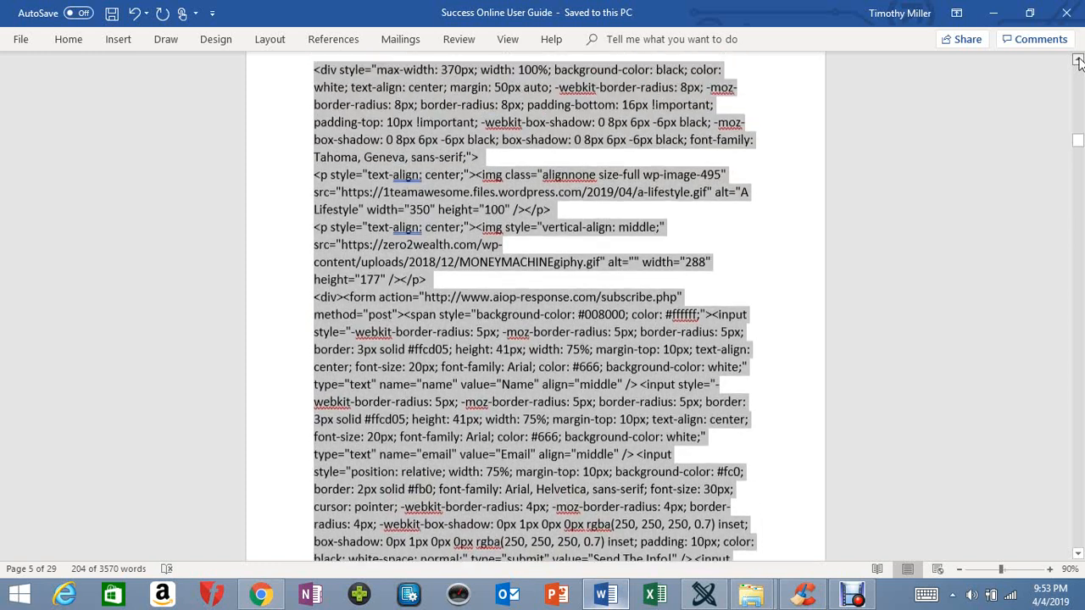
click(1078, 60)
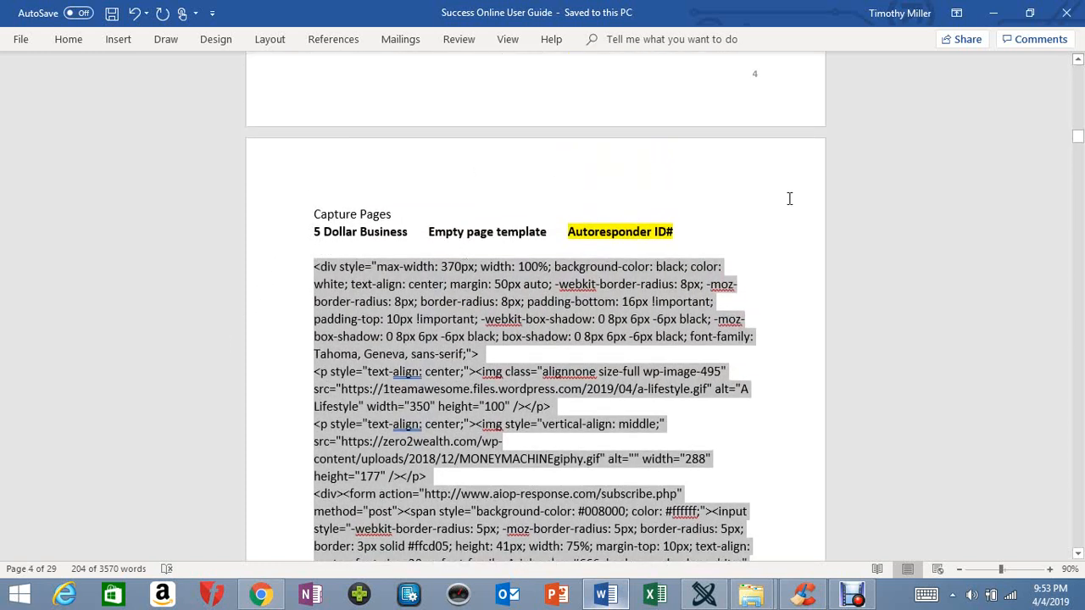
click(993, 13)
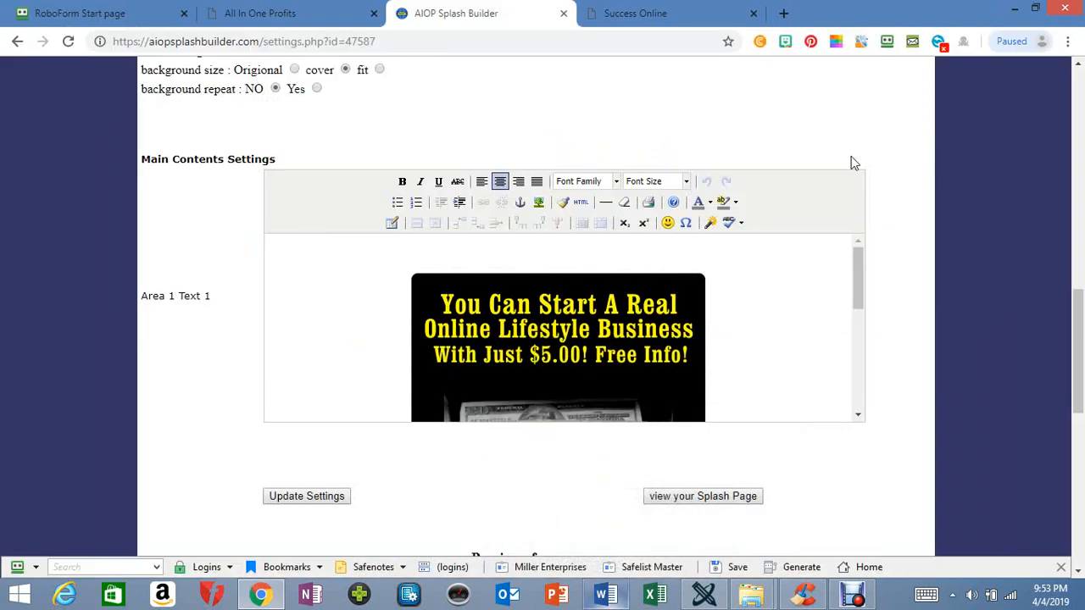
- Check the splash page's meta tag and background settings, and highlight the web address of the finished page
drag(1084, 333, 1078, 259)
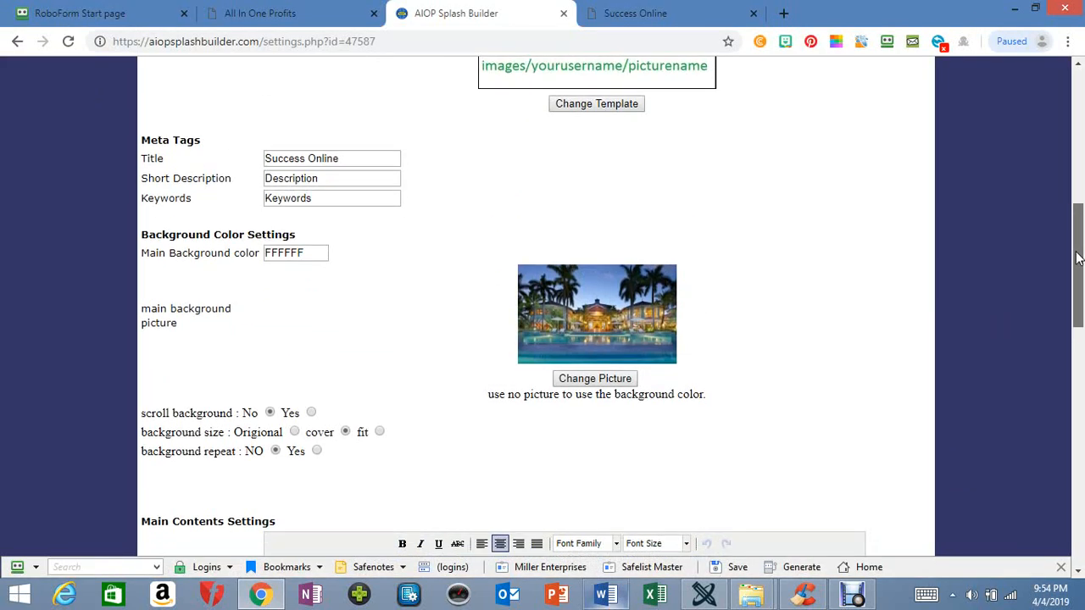
click(615, 14)
click(375, 41)
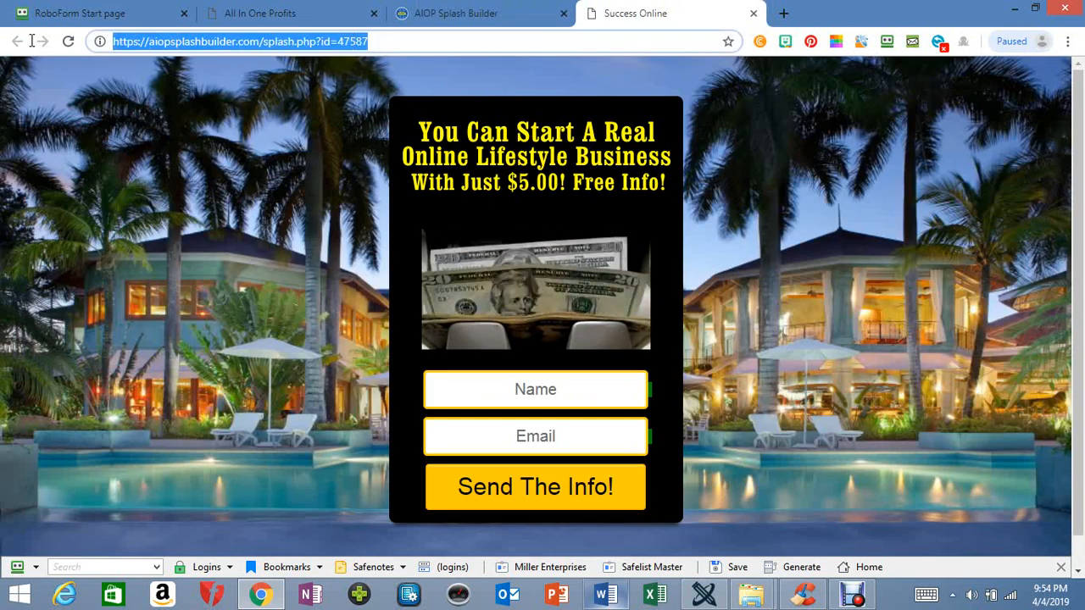
click(490, 16)
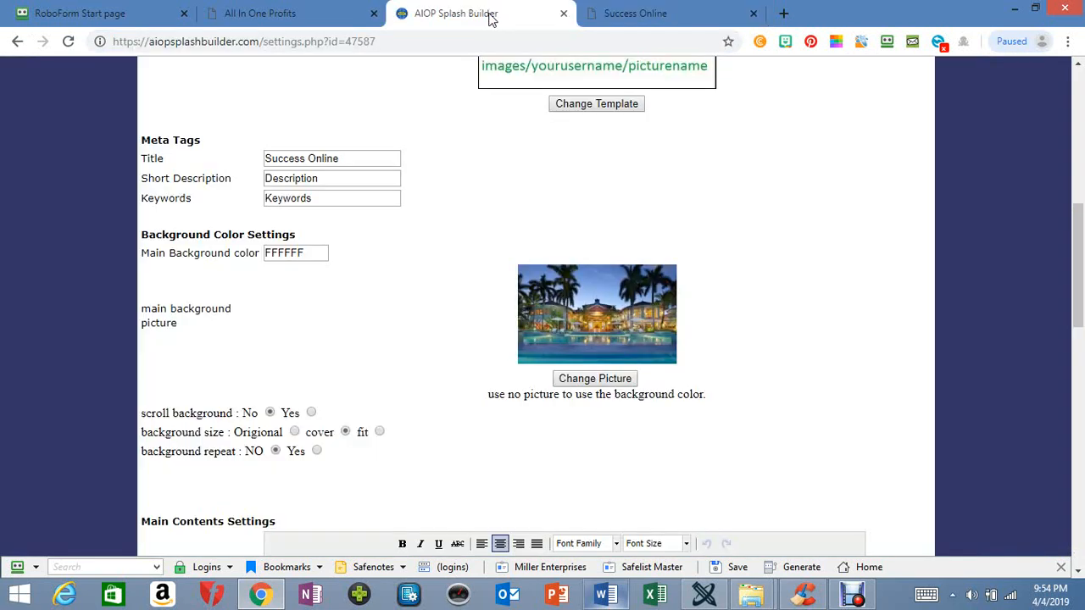
- Open the list of splash pages and highlight the full link of the first page, Money Pres
drag(1083, 298, 1060, 182)
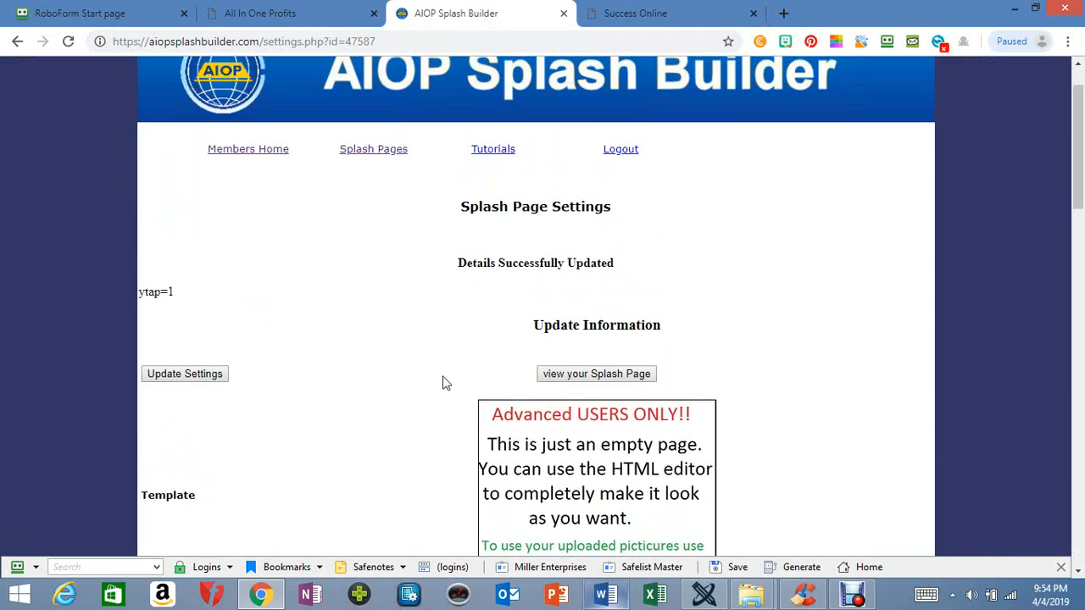
click(354, 153)
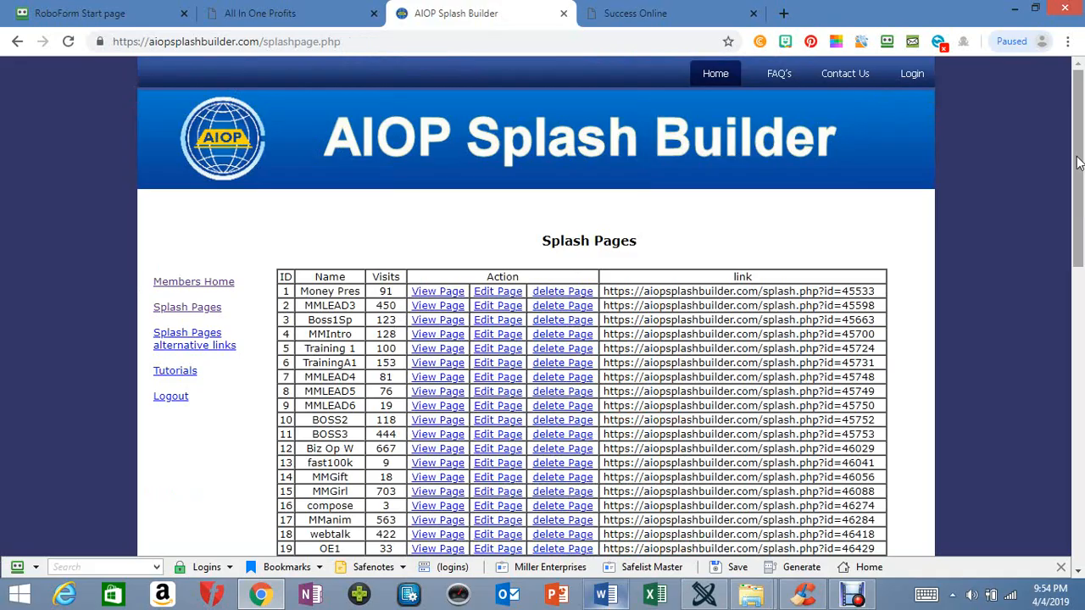
drag(1078, 159, 1067, 212)
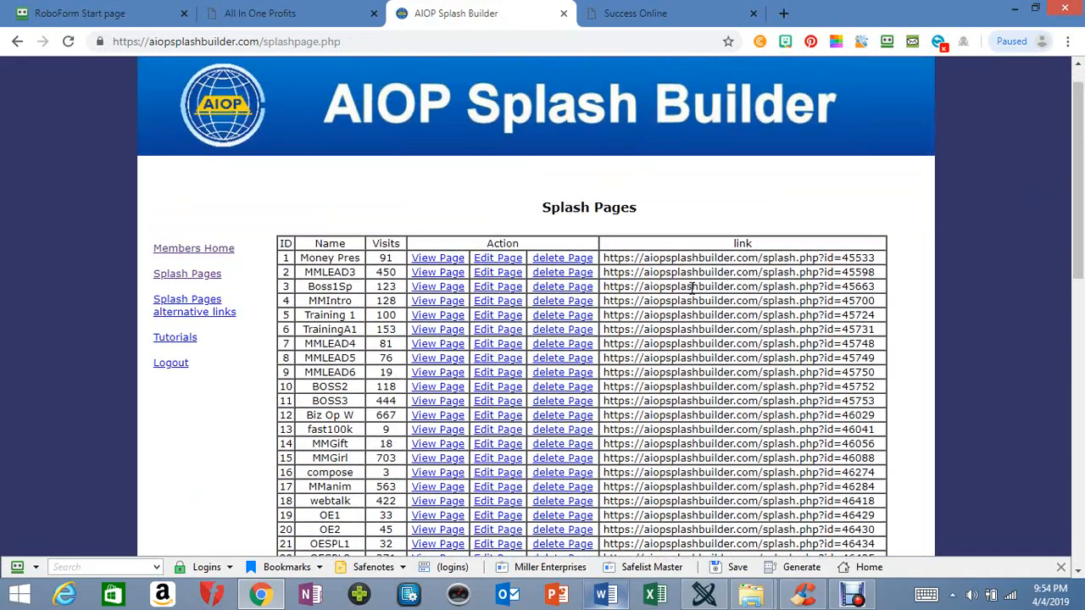
drag(734, 247, 781, 256)
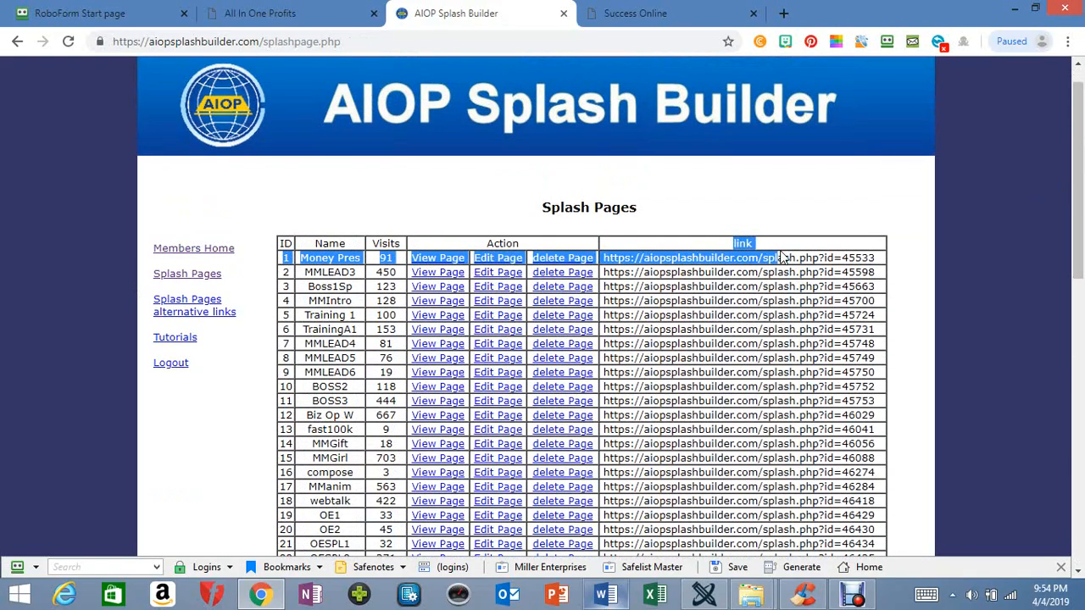
click(782, 256)
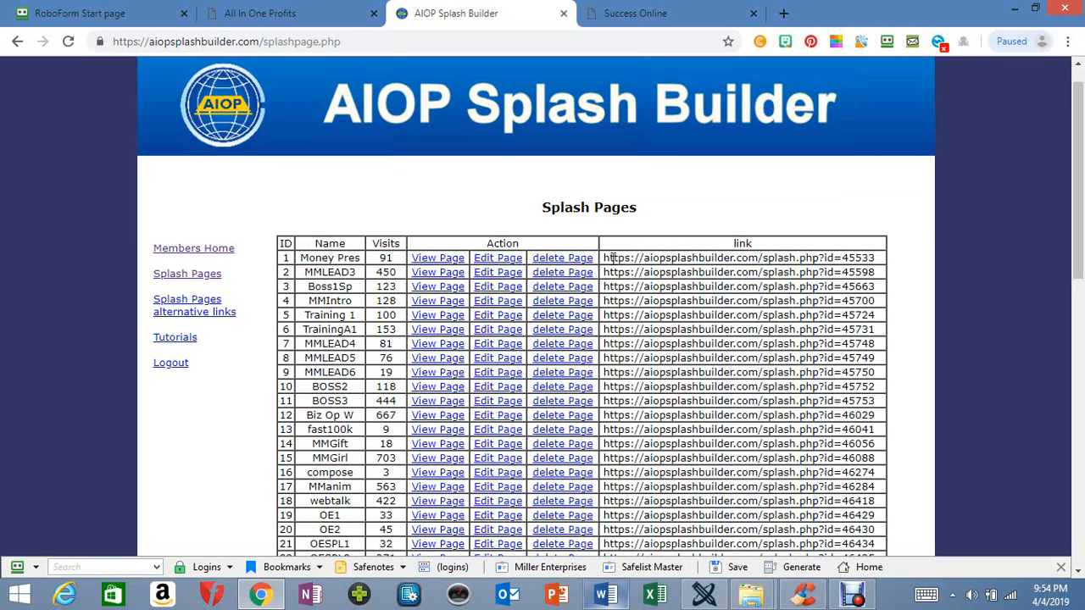
drag(612, 256, 875, 256)
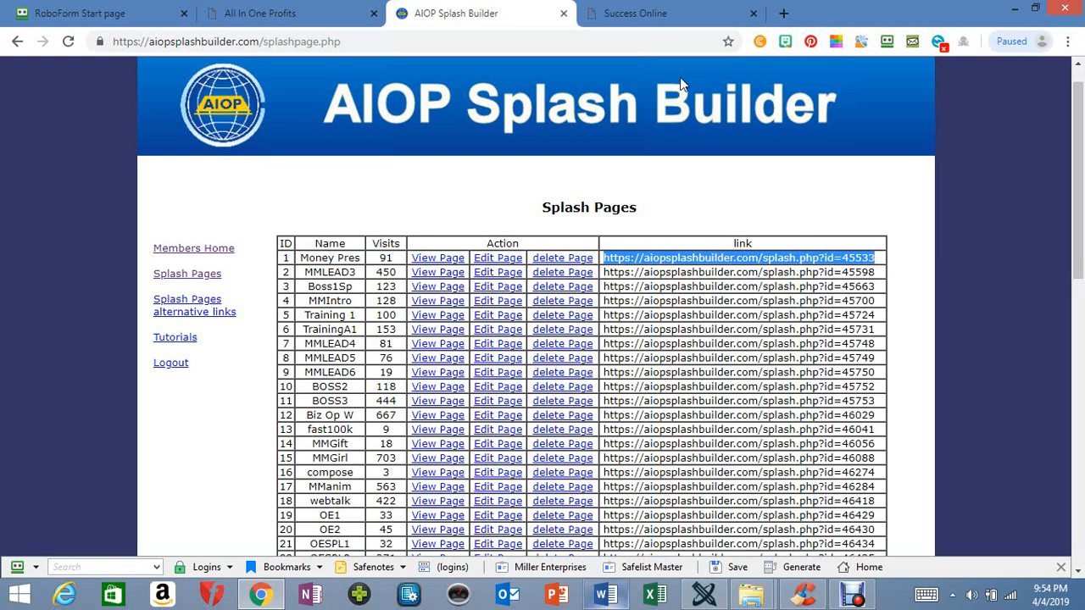
- View the finished splash page's address and find the link of the Test page at the end of the splash page list
click(631, 18)
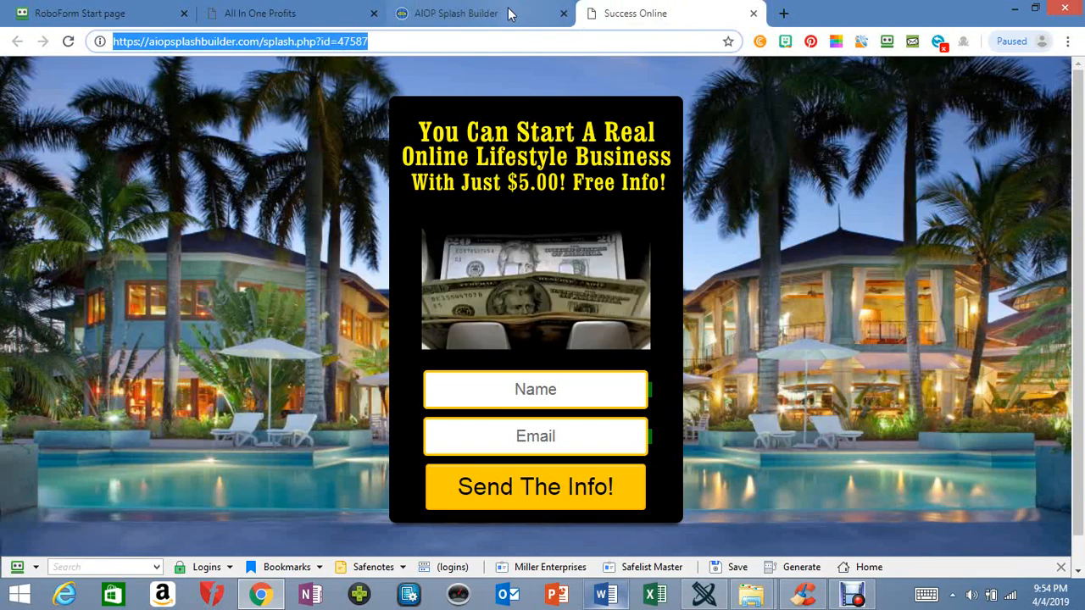
click(458, 14)
drag(1080, 177, 1081, 496)
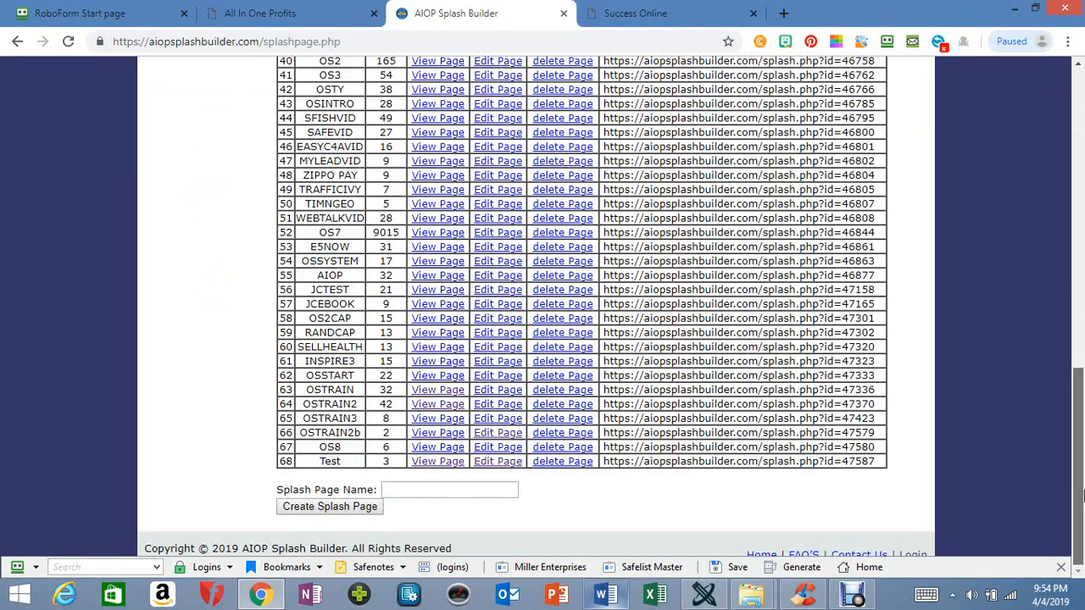
click(644, 567)
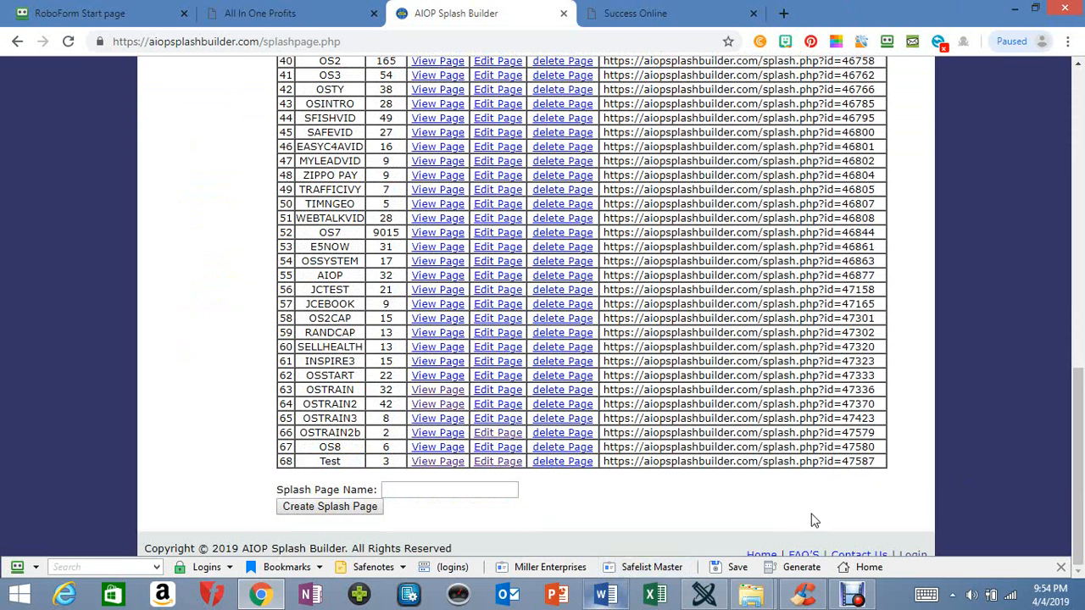
- Switch to the Word guide and look at the Success Online Capture Page section with its Autoresponder ID# label
click(605, 594)
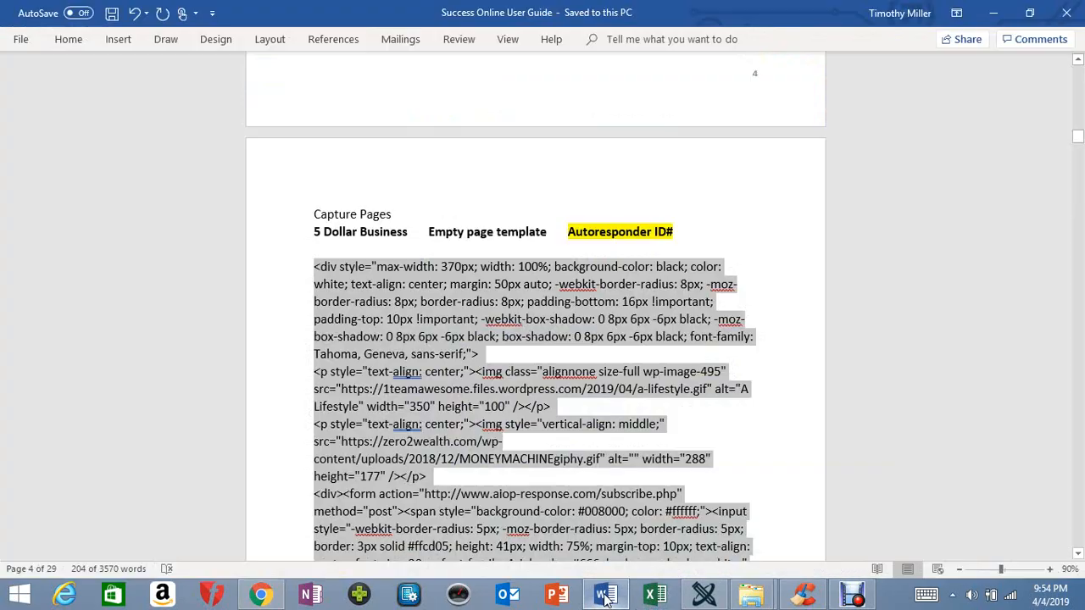
drag(1077, 137, 1077, 154)
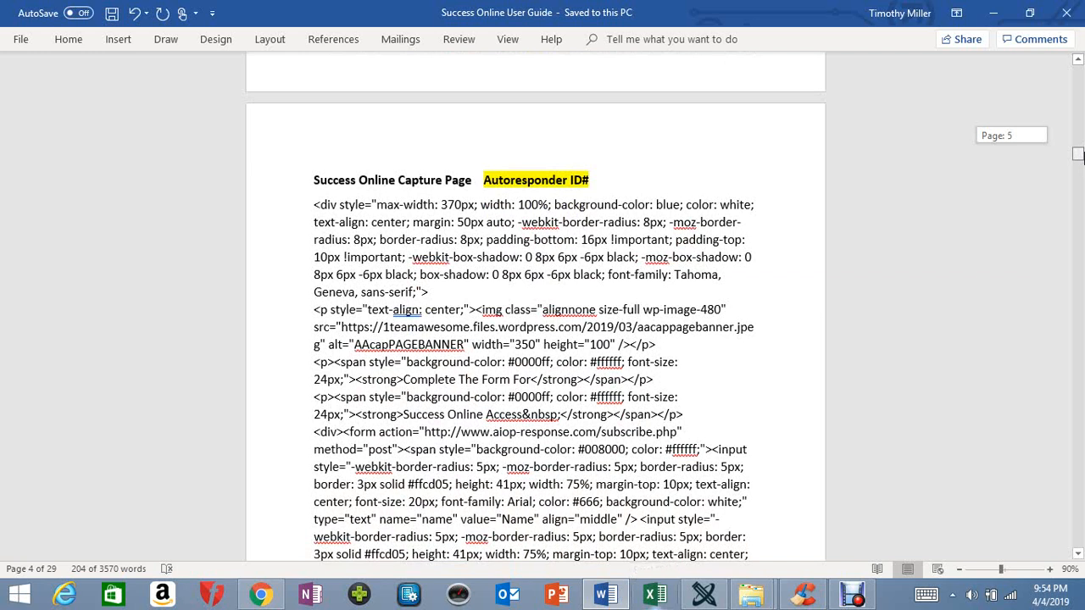
drag(1078, 153, 1078, 153)
click(614, 599)
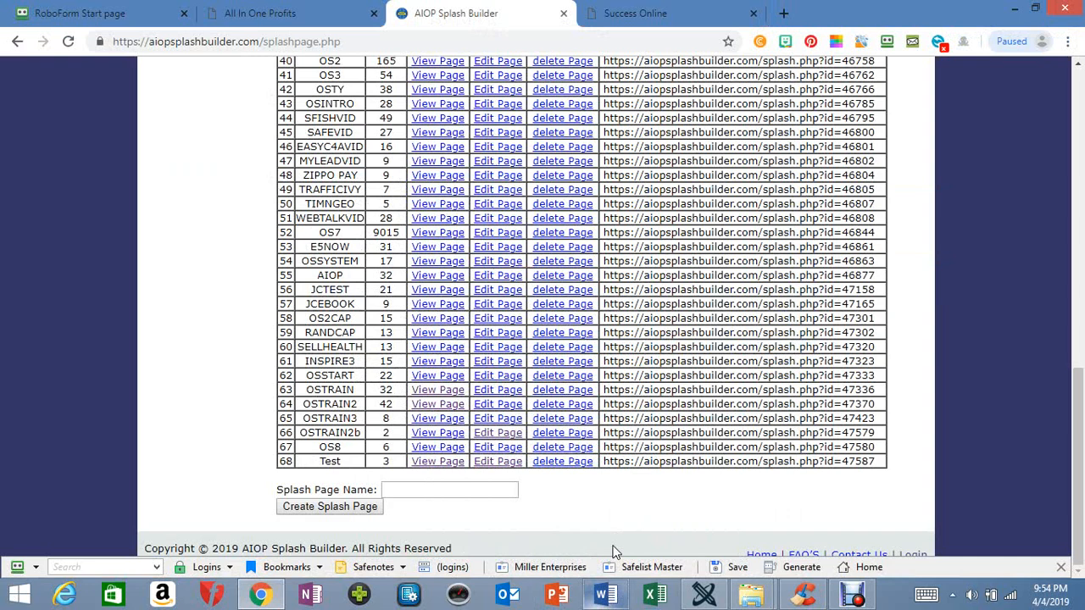
click(605, 595)
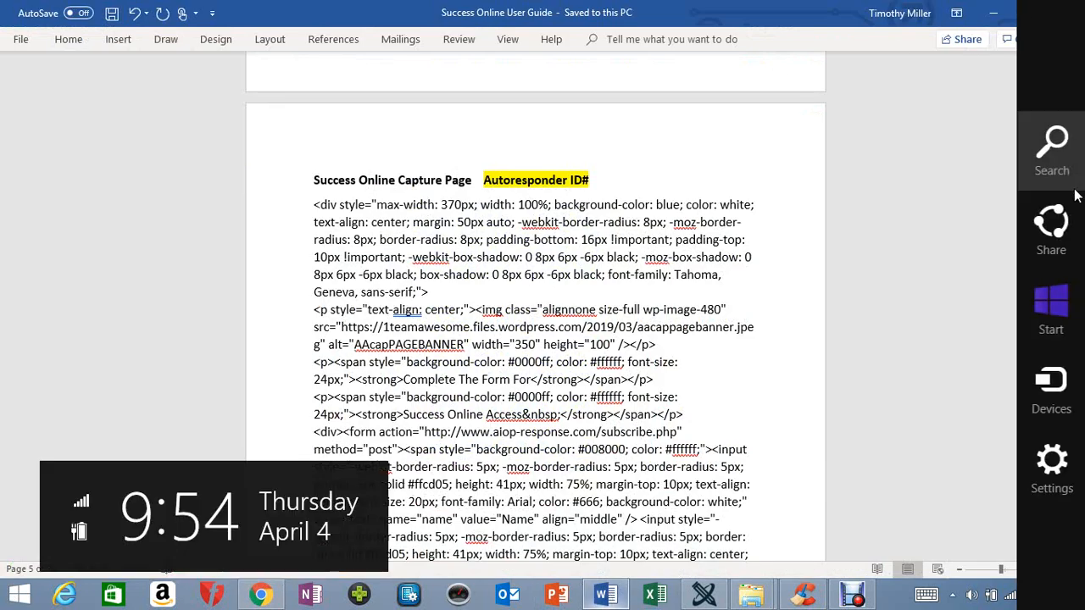
- Review the guide's Email Templates, highlight the Online Success system access link with the page ID, and return to the splash page list
drag(1078, 156, 1065, 297)
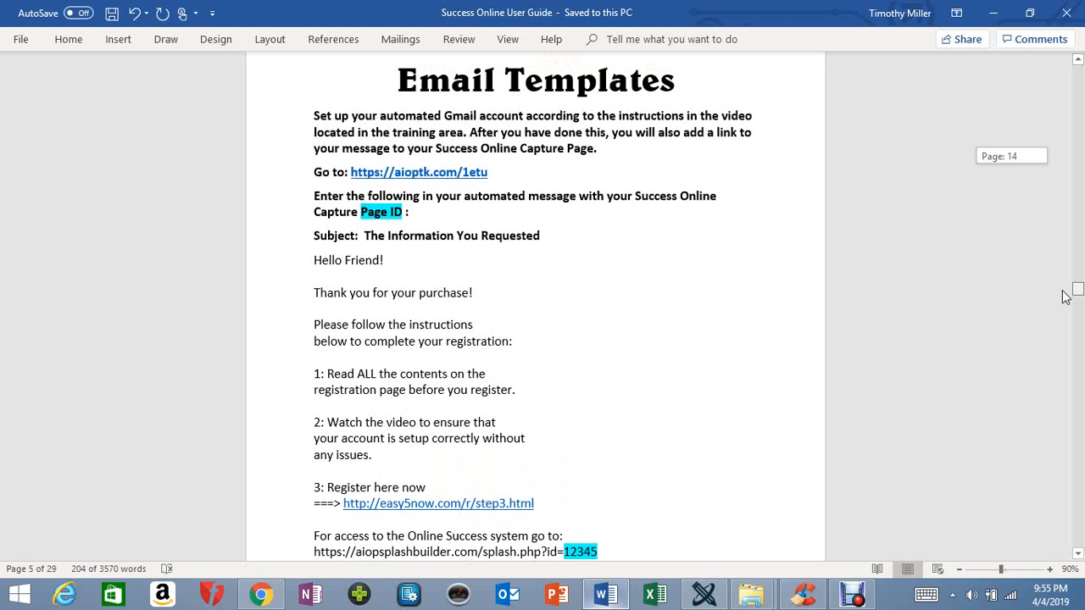
drag(1066, 297, 1066, 300)
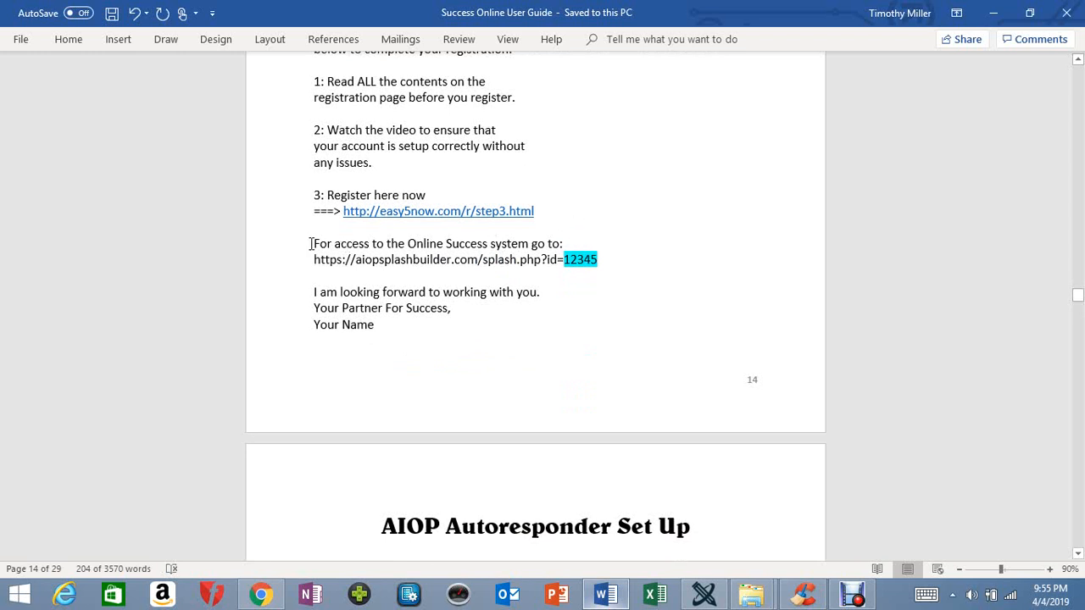
drag(315, 244, 650, 258)
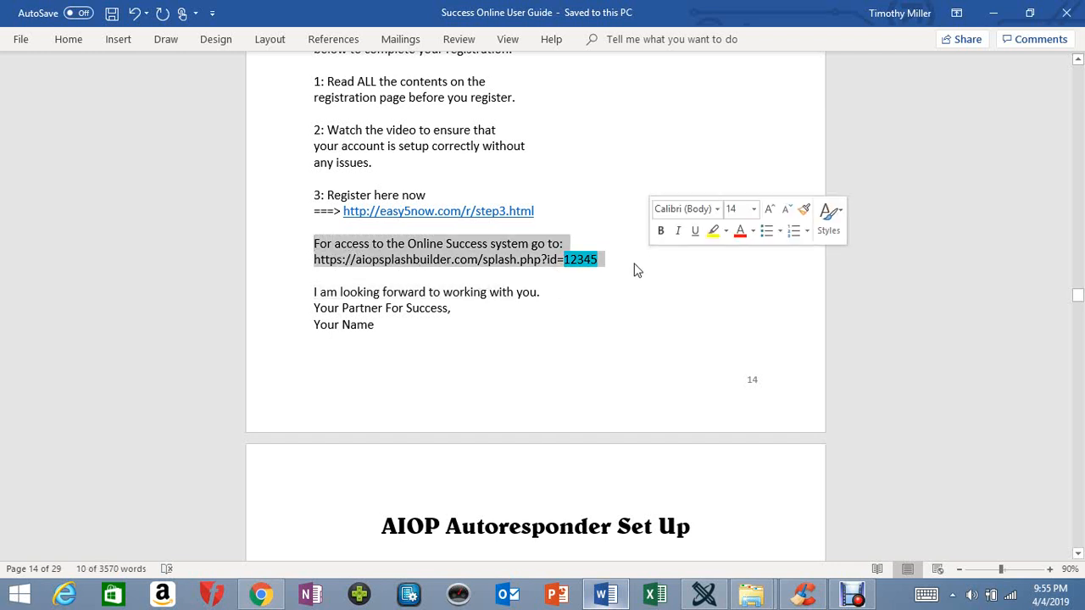
click(632, 265)
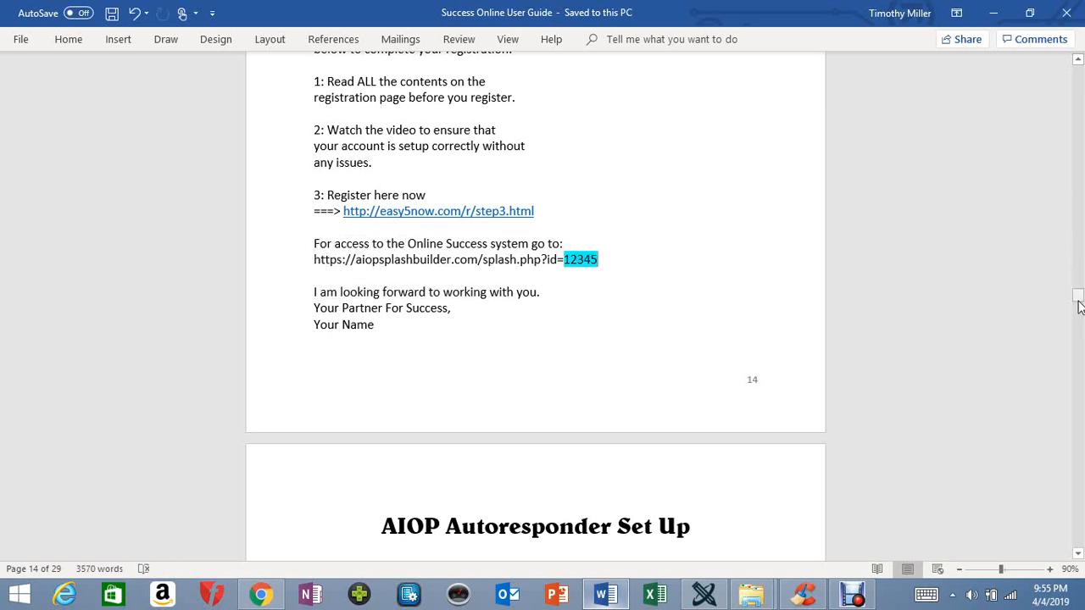
drag(1079, 299, 1079, 74)
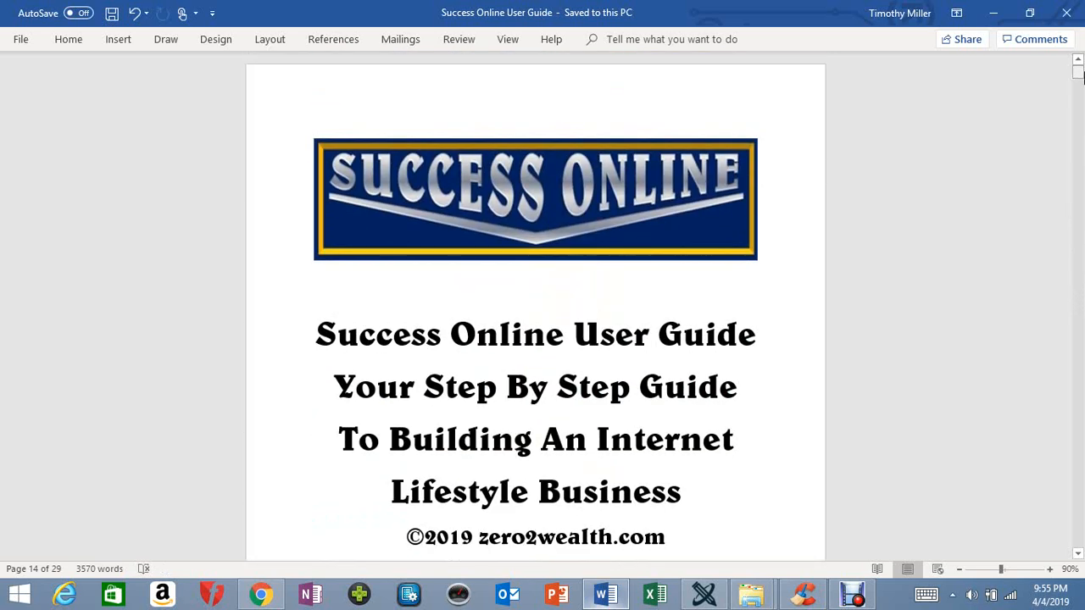
click(996, 17)
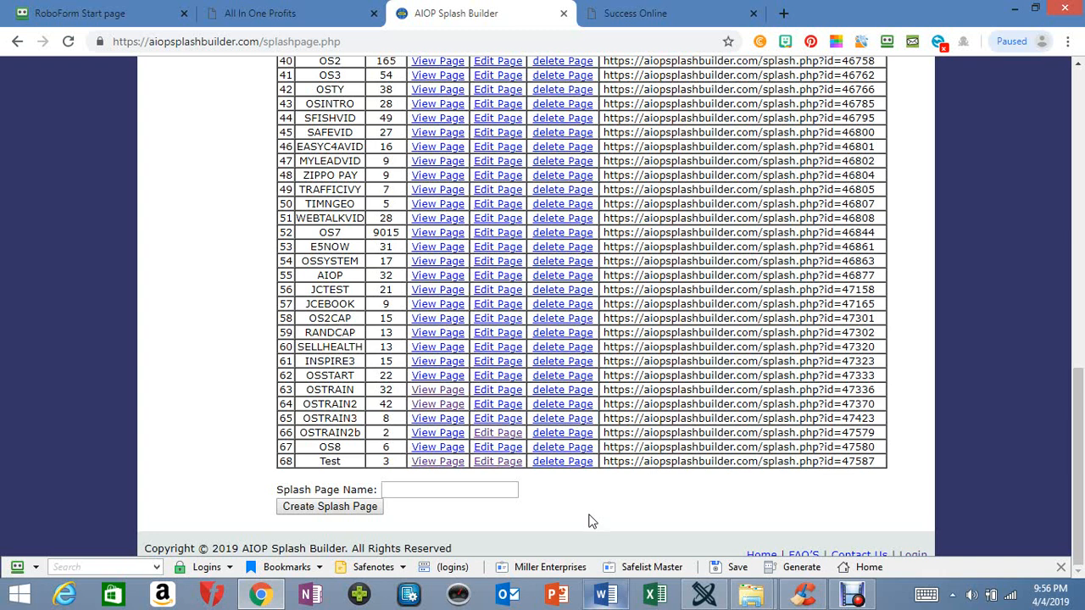
- Switch to the Word guide and copy the entire HTML code of the Success Online Capture Page section
click(614, 596)
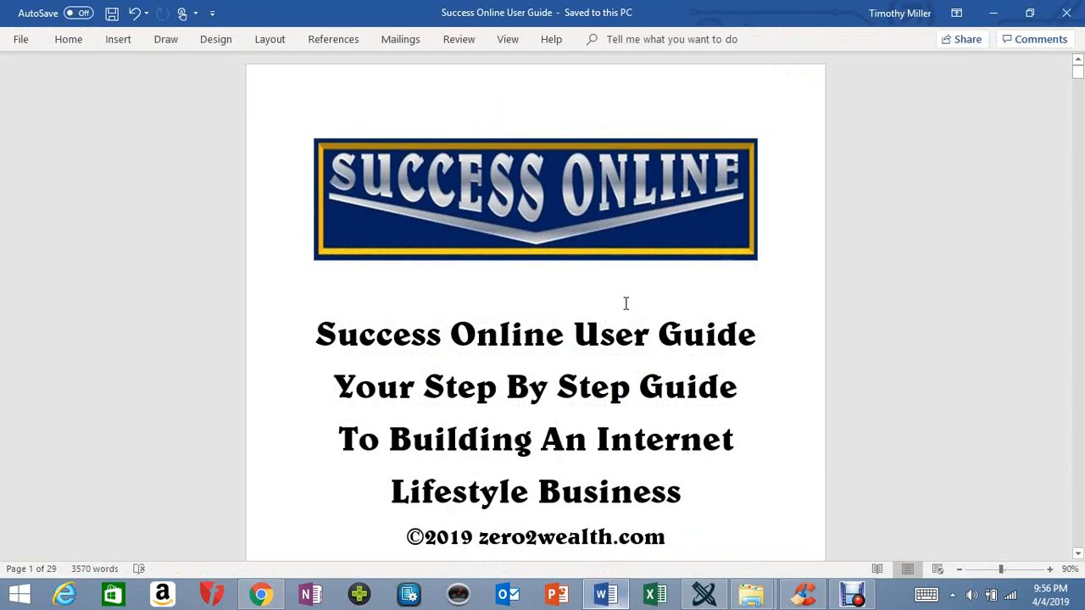
drag(1077, 74, 1079, 158)
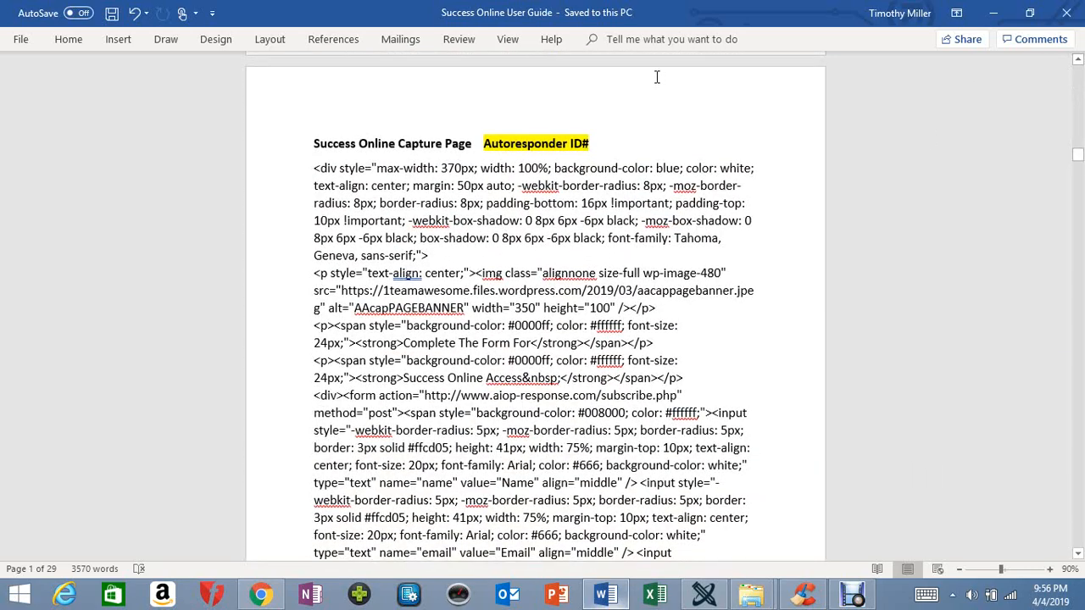
click(613, 138)
drag(1078, 152, 1079, 157)
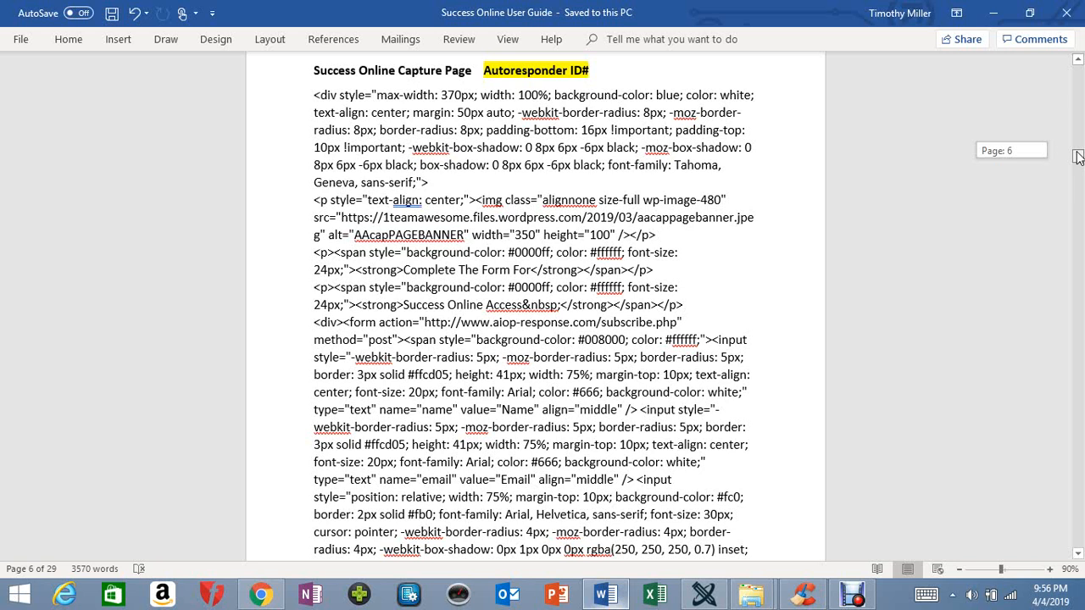
drag(1078, 157, 1078, 160)
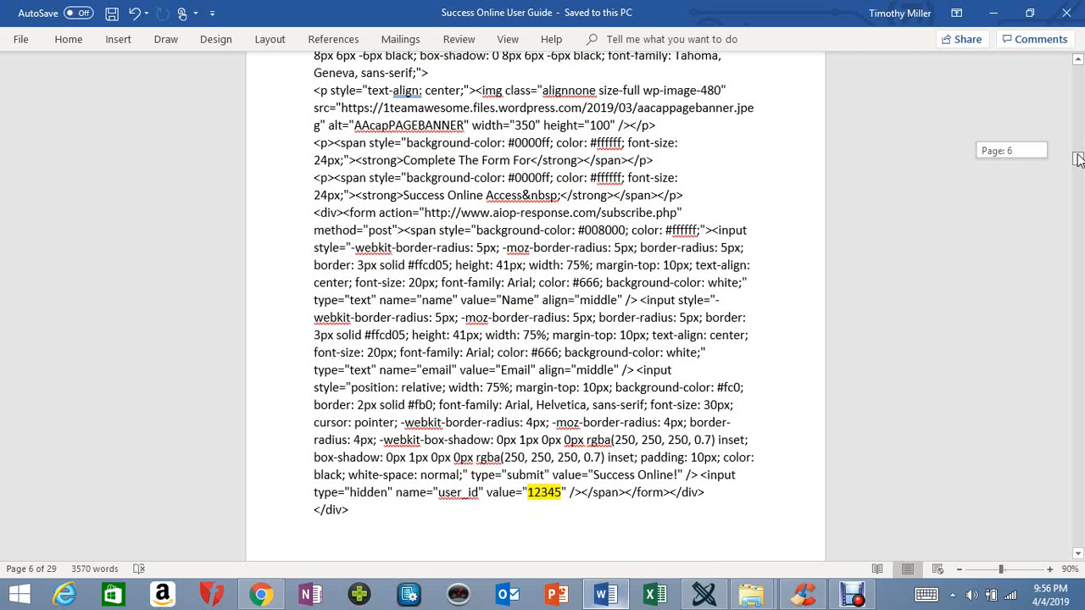
drag(1079, 160, 1079, 165)
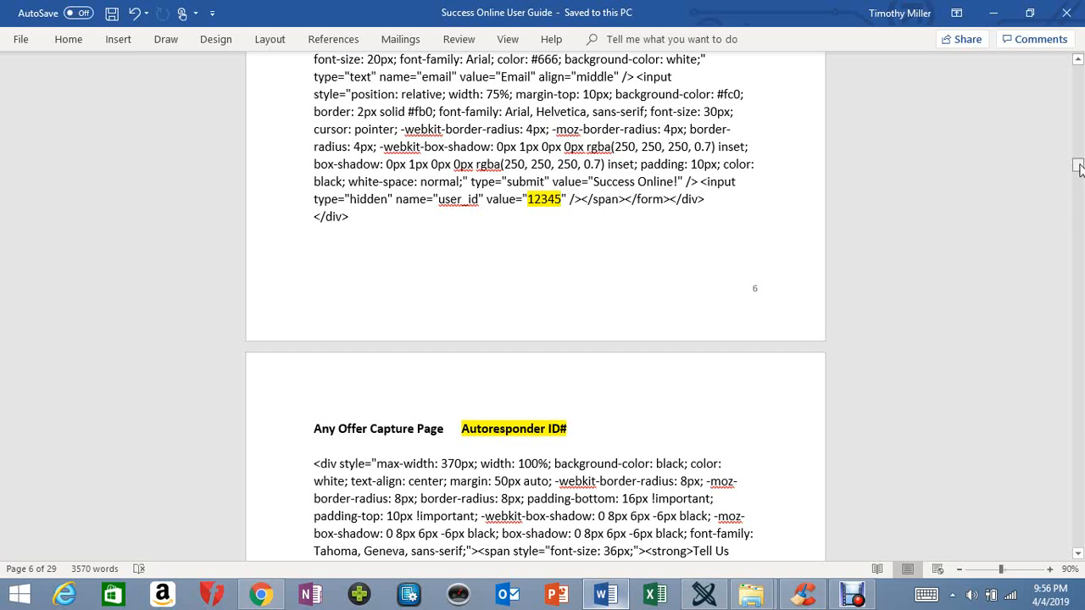
drag(1078, 166, 1079, 156)
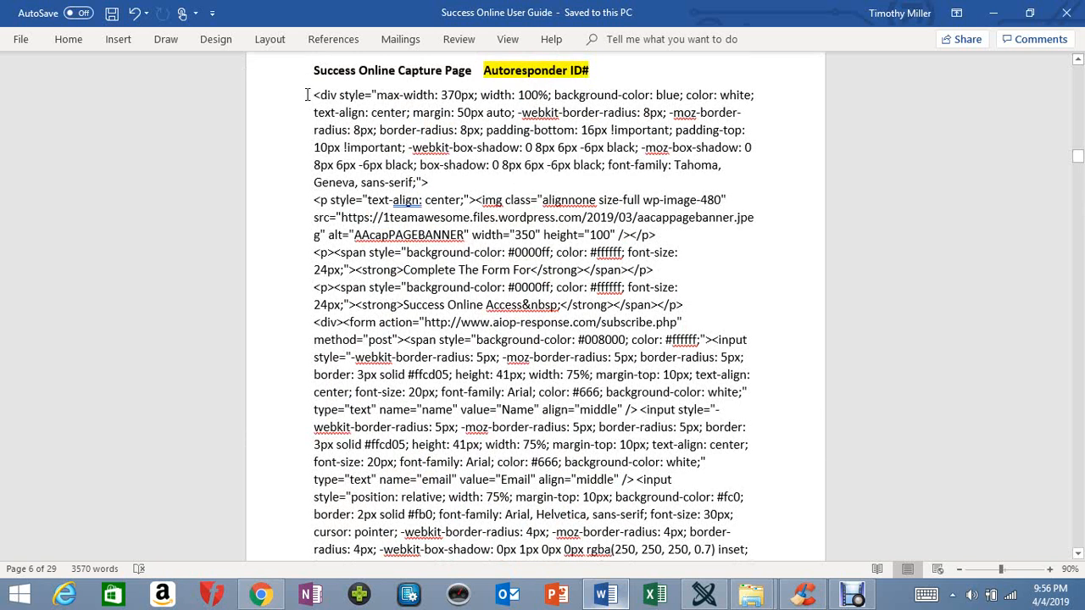
drag(308, 94, 742, 415)
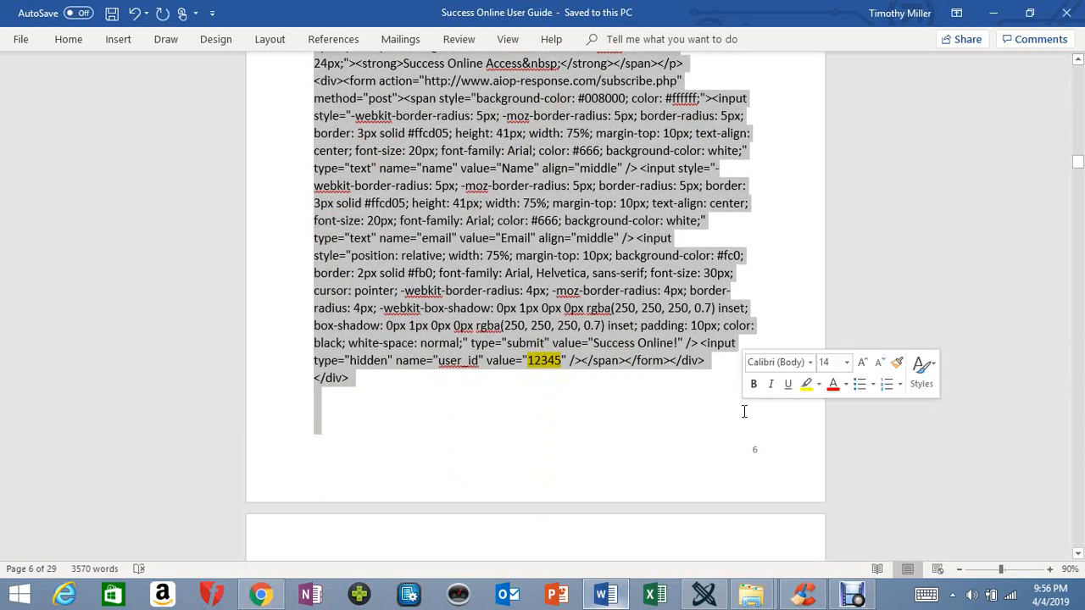
right_click(466, 127)
click(503, 153)
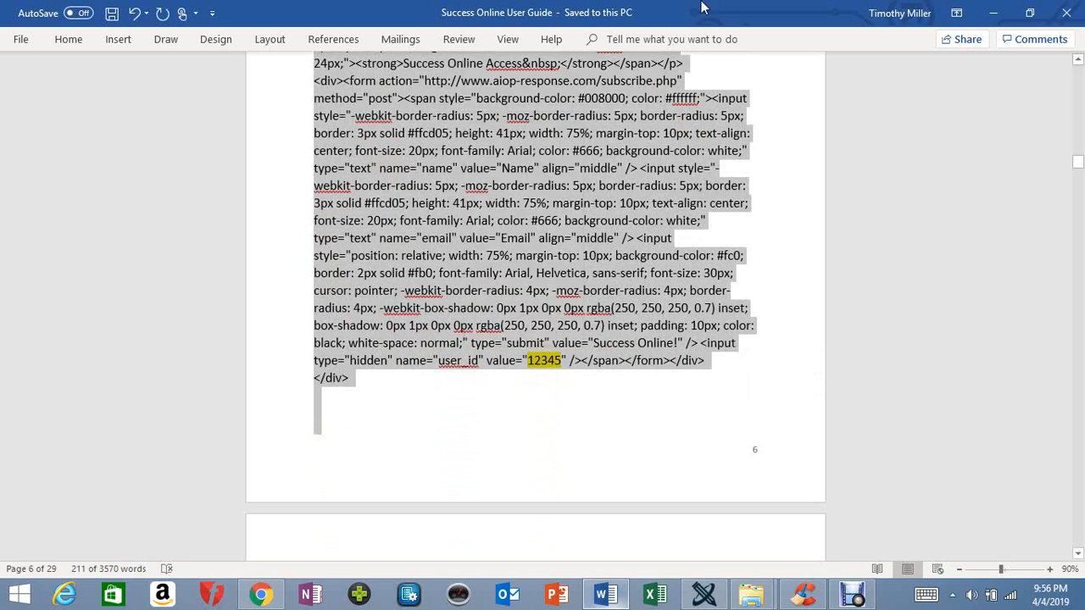
click(992, 13)
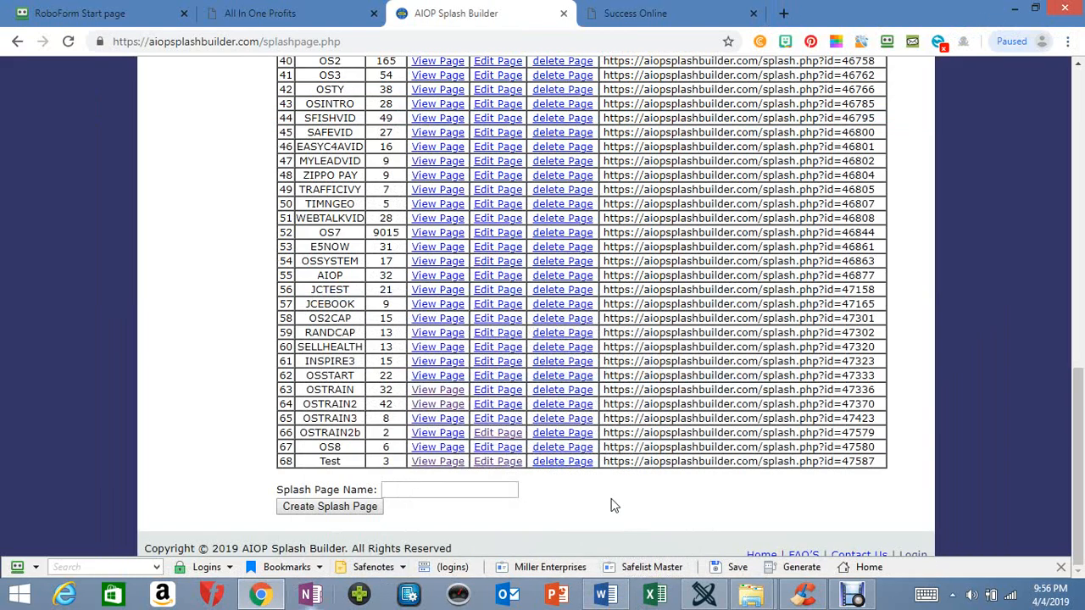
- Edit the Test splash page and replace its main content HTML source with the copied Success Online Capture Page code
click(508, 465)
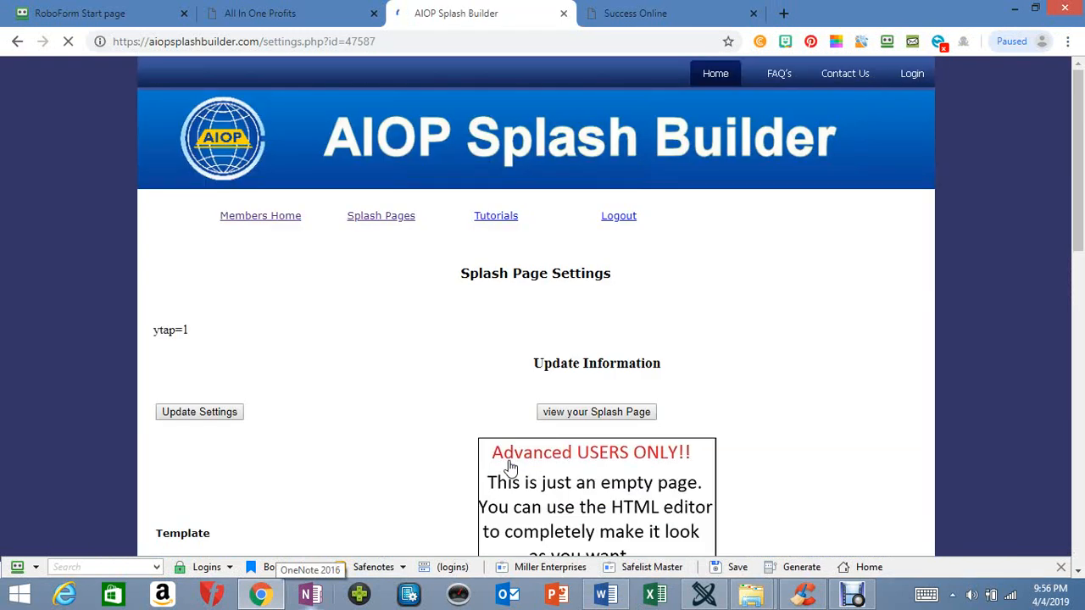
drag(1081, 174, 1082, 465)
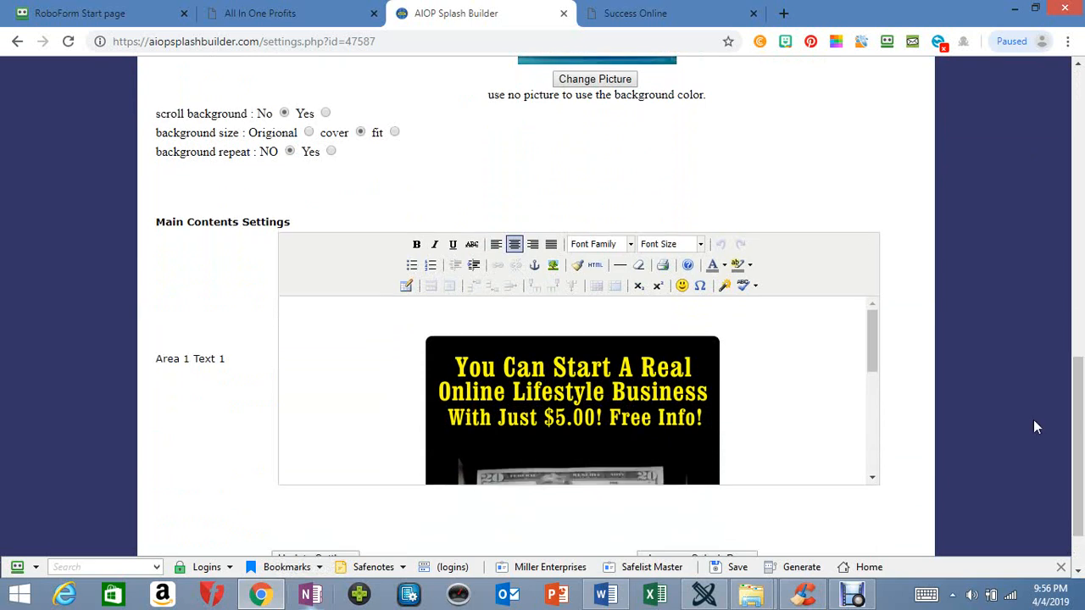
click(598, 266)
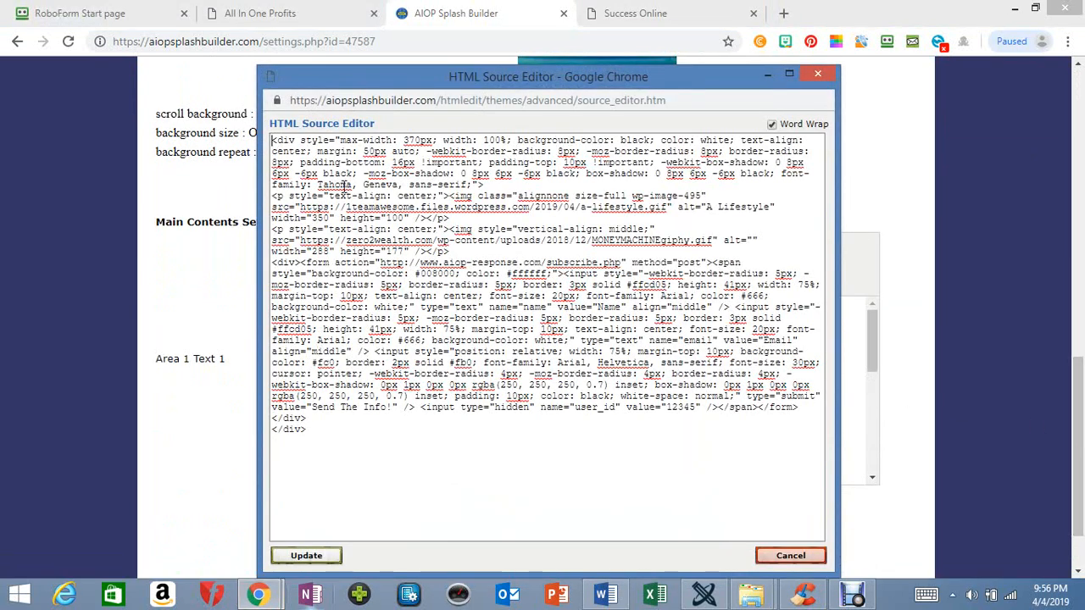
drag(273, 140, 538, 440)
right_click(408, 314)
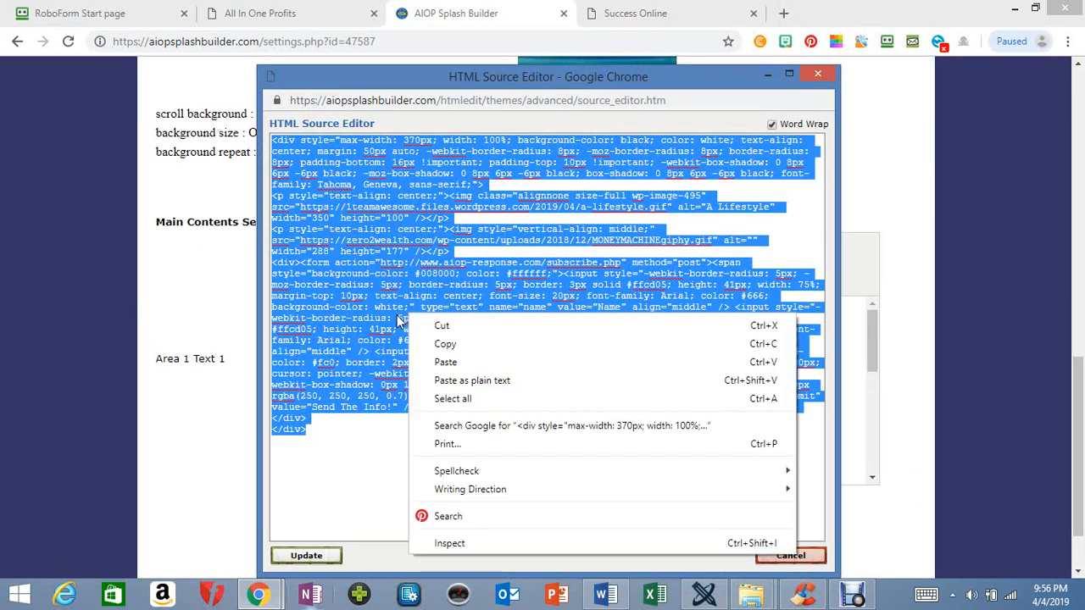
click(457, 361)
click(303, 556)
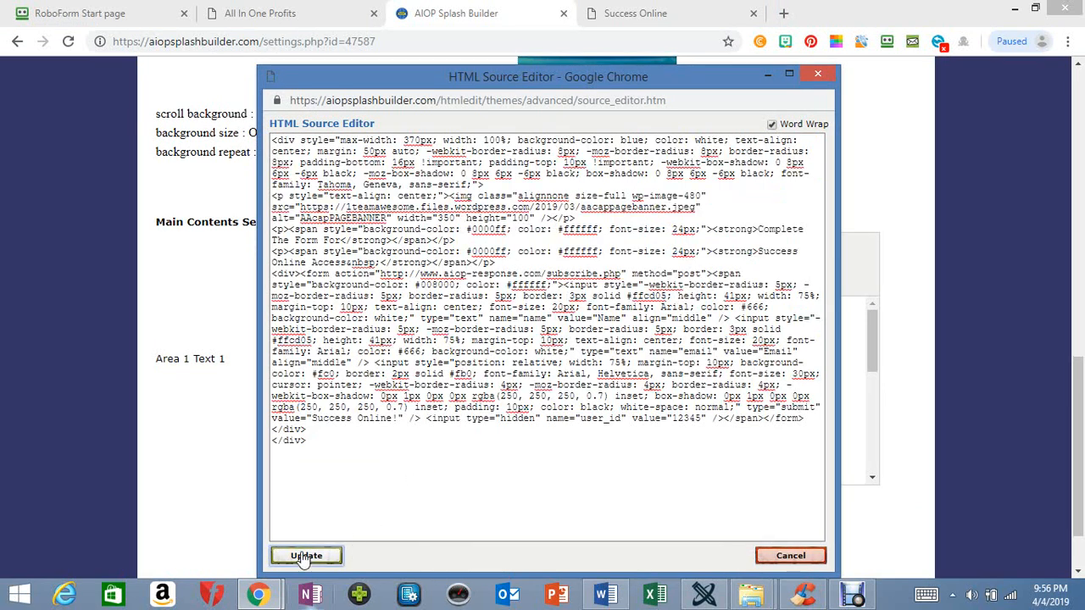
- Save the Test page's settings and view the Success Online splash page
click(306, 558)
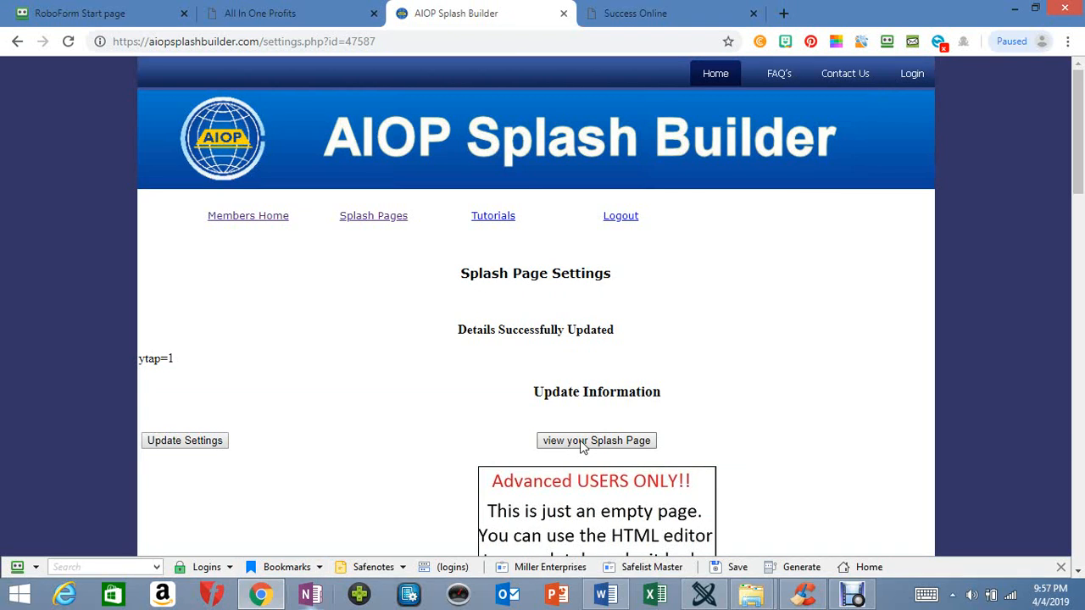
click(202, 444)
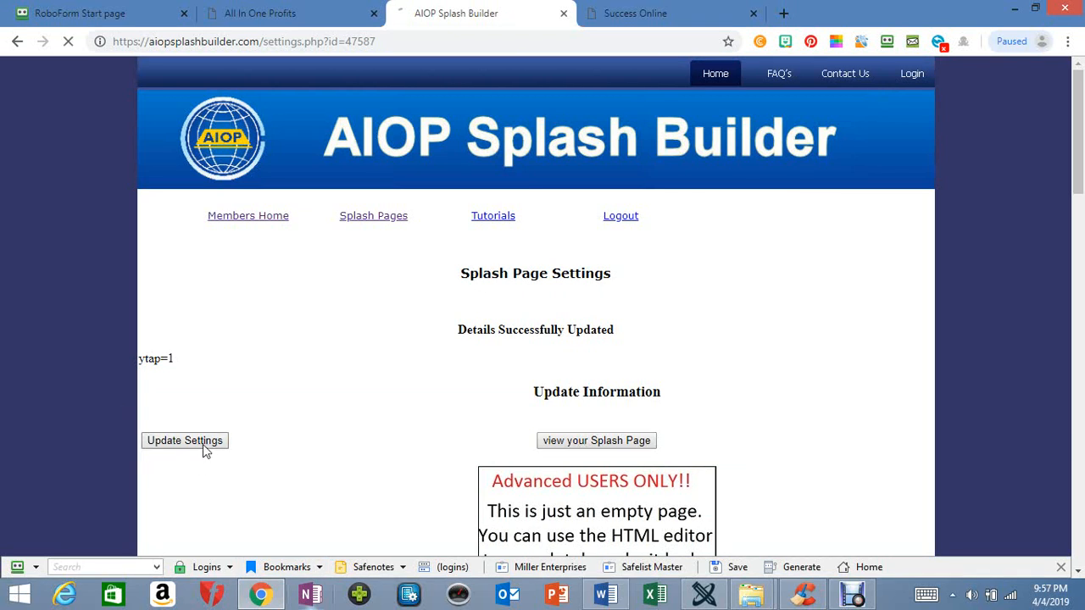
click(600, 442)
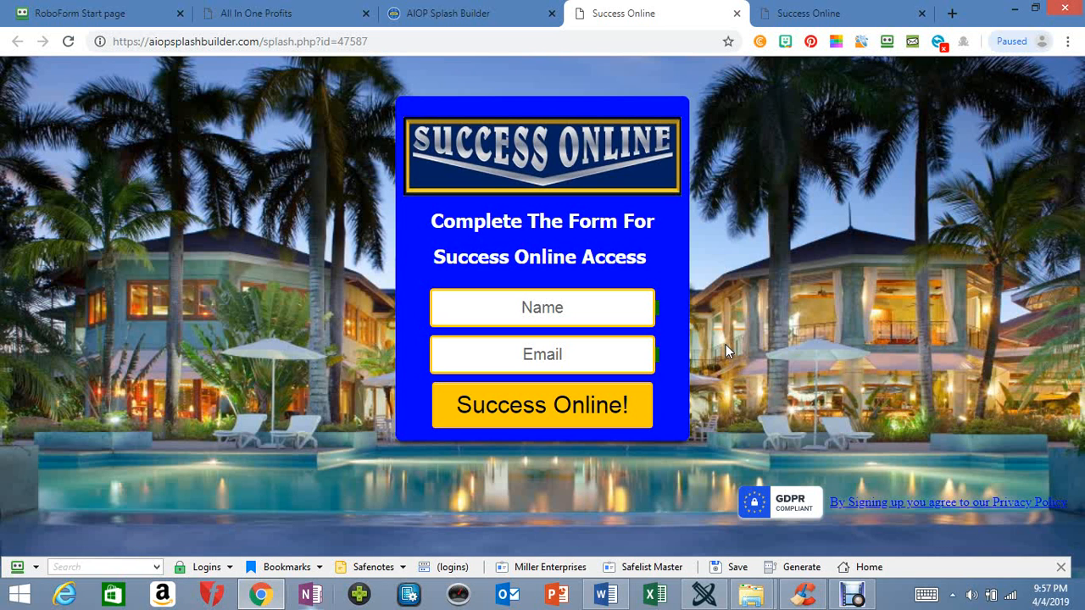
- Return to the Word guide and copy the entire HTML code of the Any Offer Capture Page section
click(507, 15)
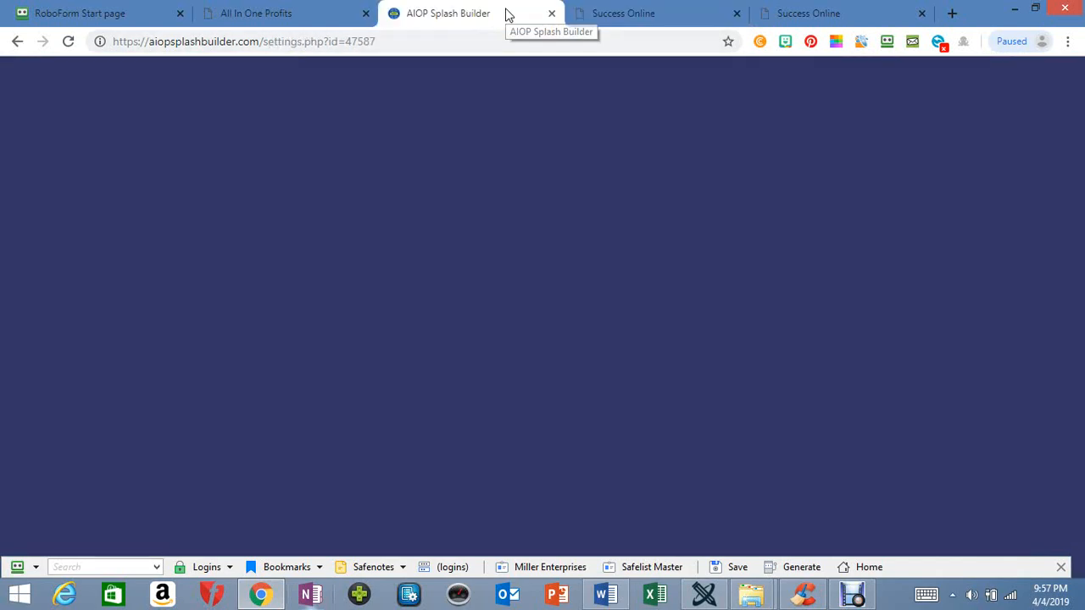
click(607, 596)
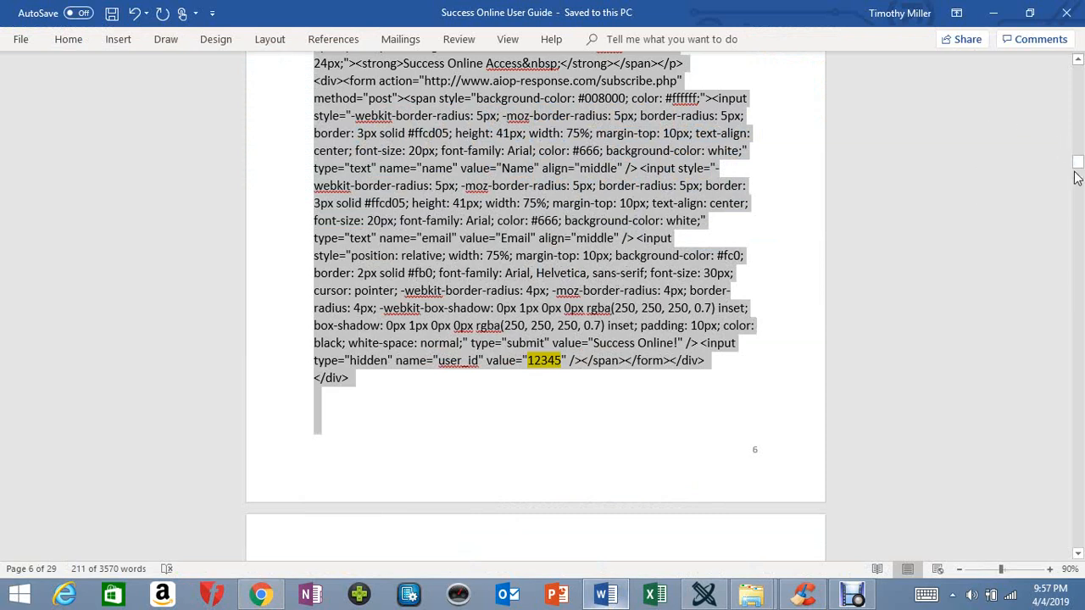
drag(1076, 176, 1079, 175)
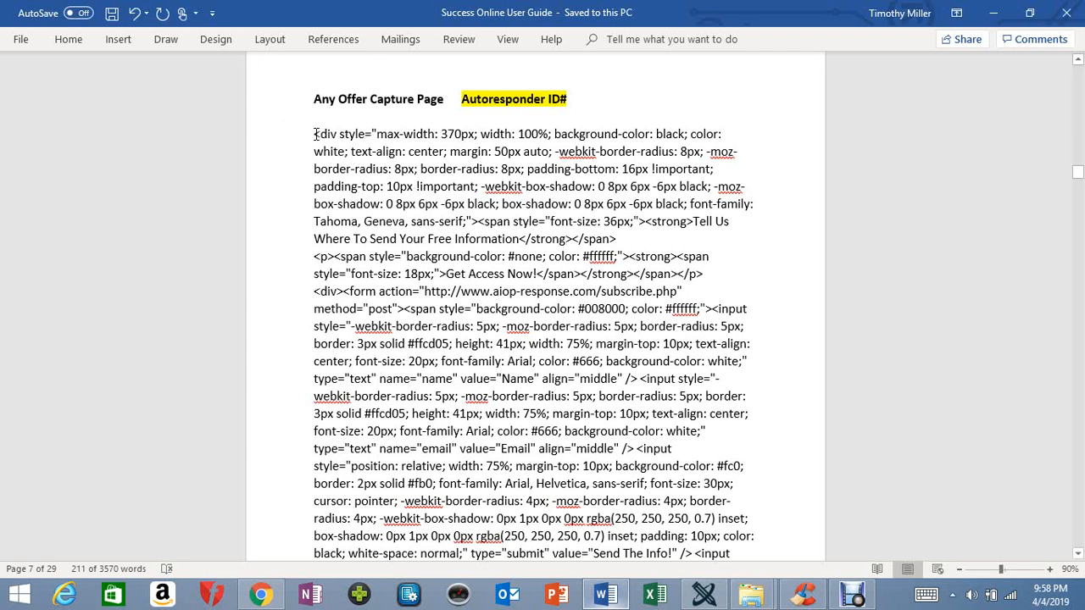
drag(313, 134, 797, 184)
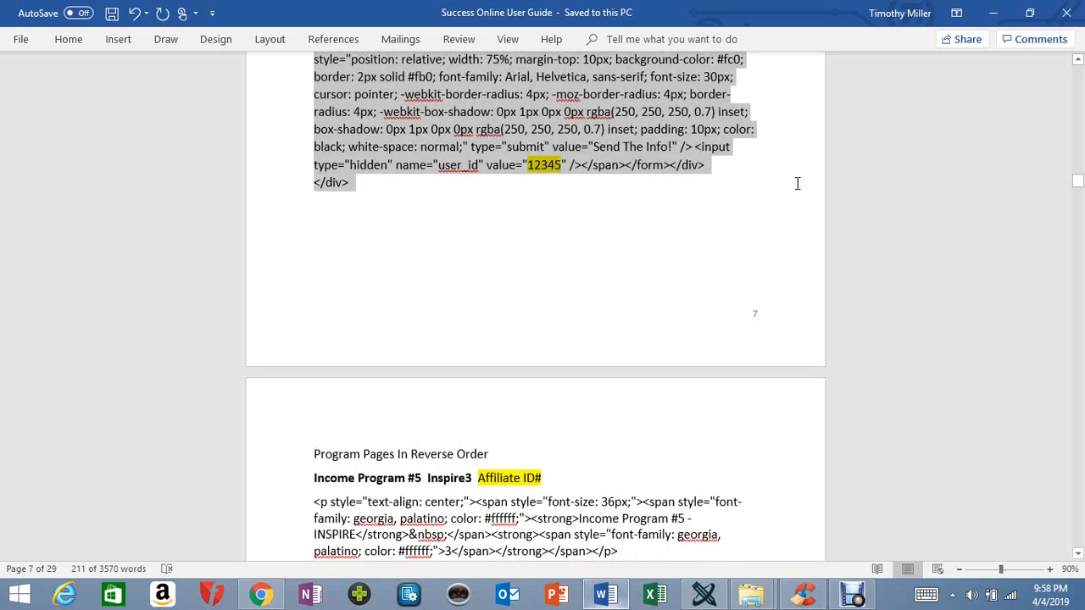
right_click(554, 65)
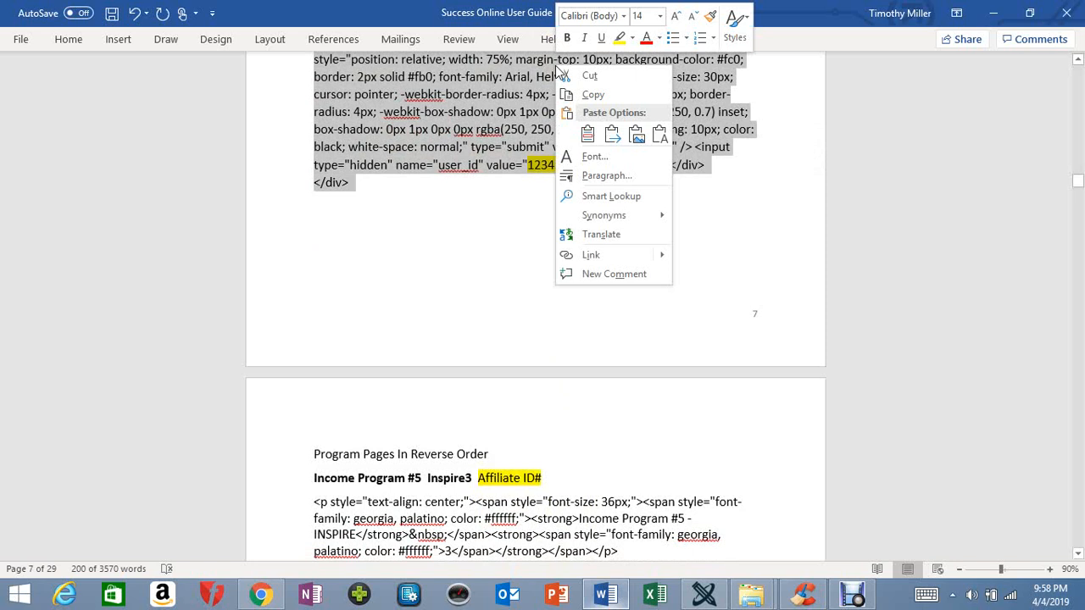
click(593, 95)
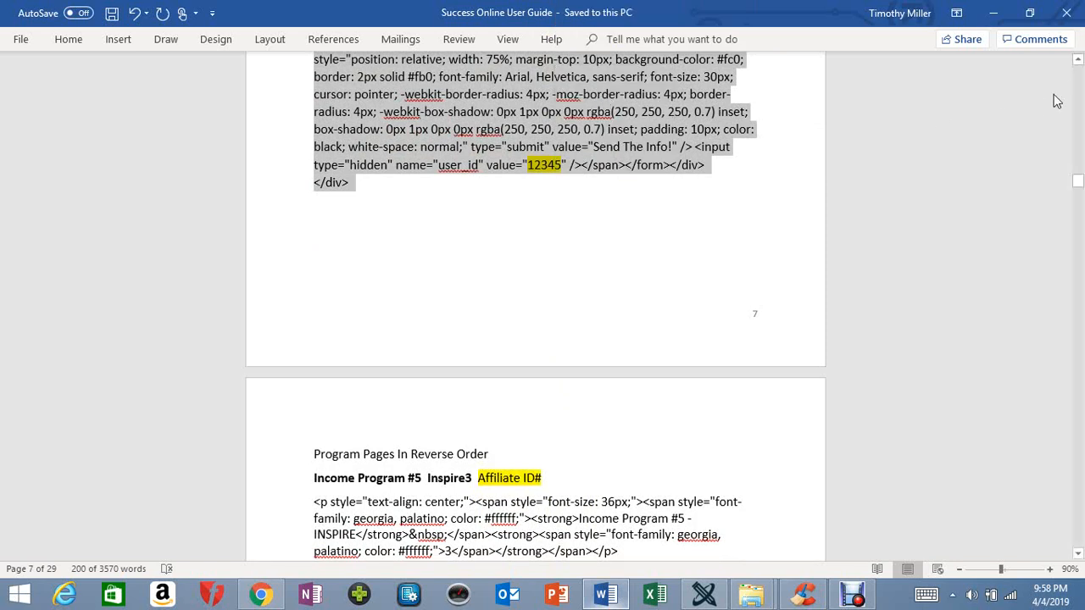
click(998, 15)
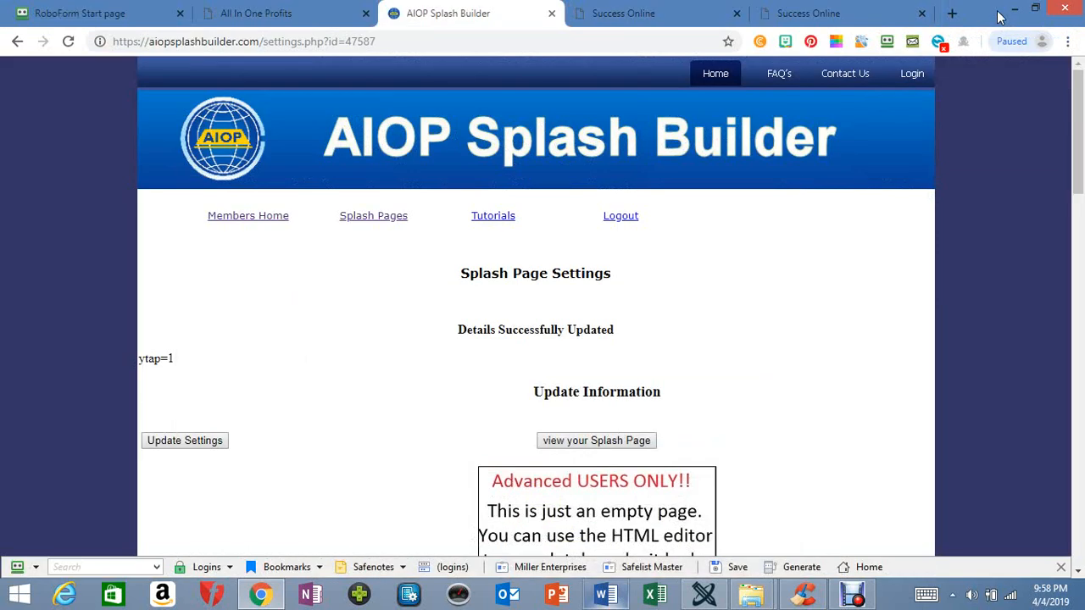
- Go back to the splash page list and open the Test page's main content HTML source for editing
click(356, 224)
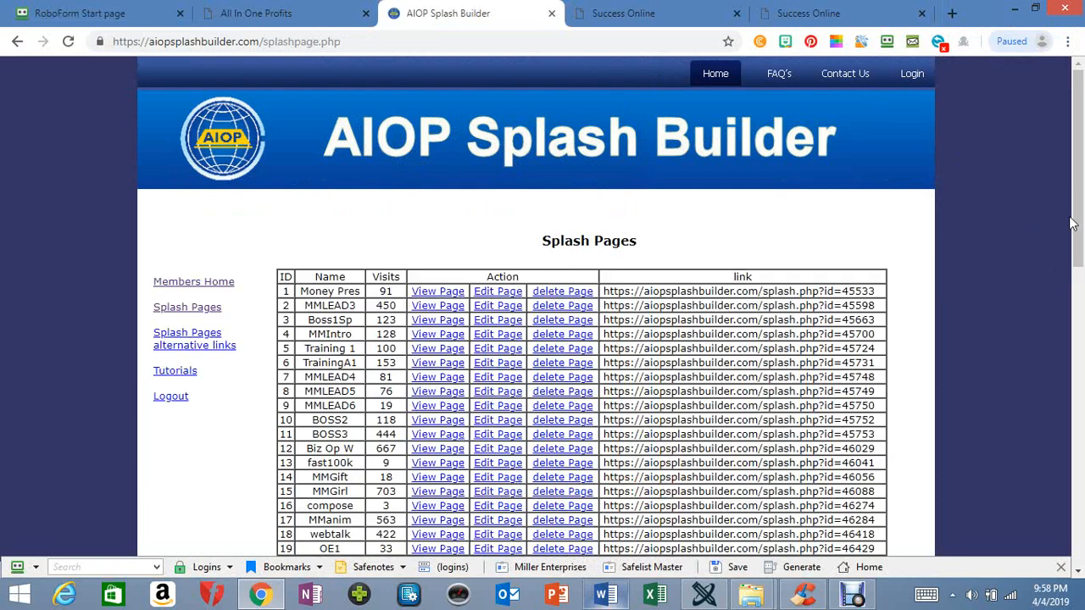
drag(1074, 225, 789, 527)
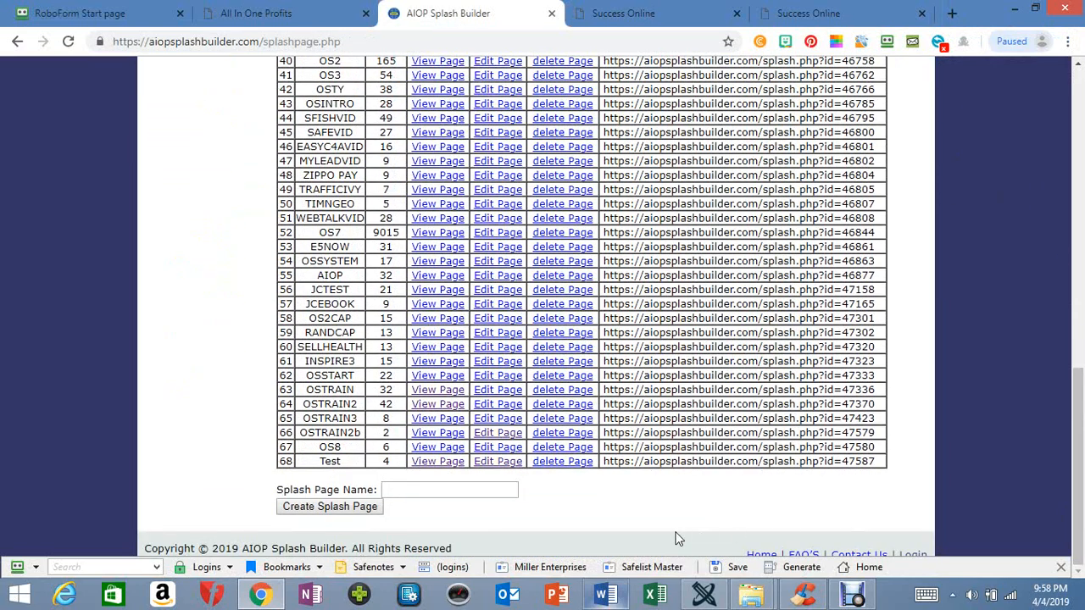
click(481, 463)
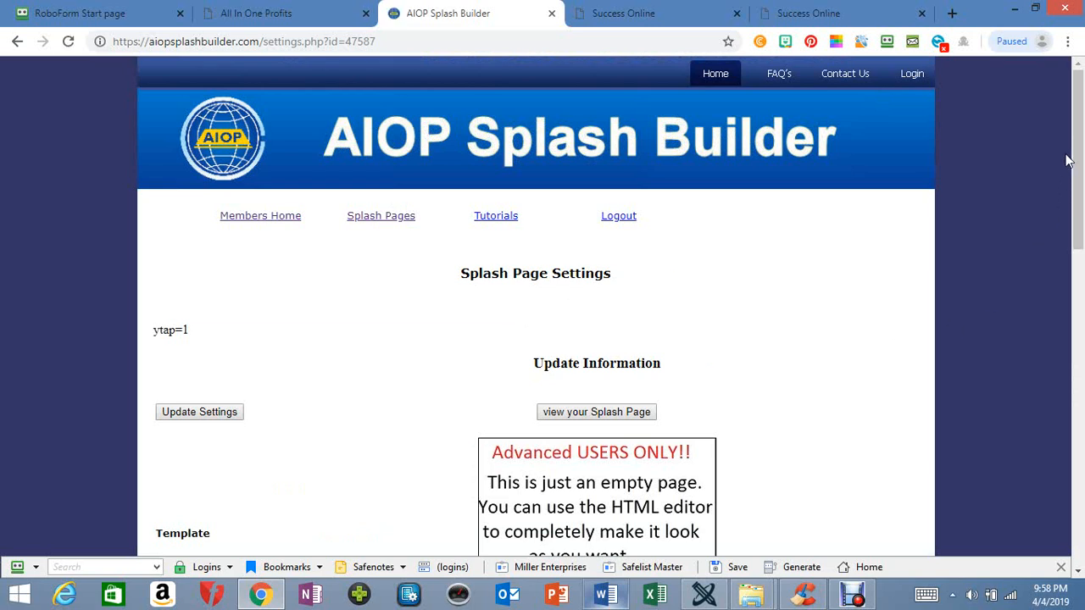
drag(1075, 161, 1080, 423)
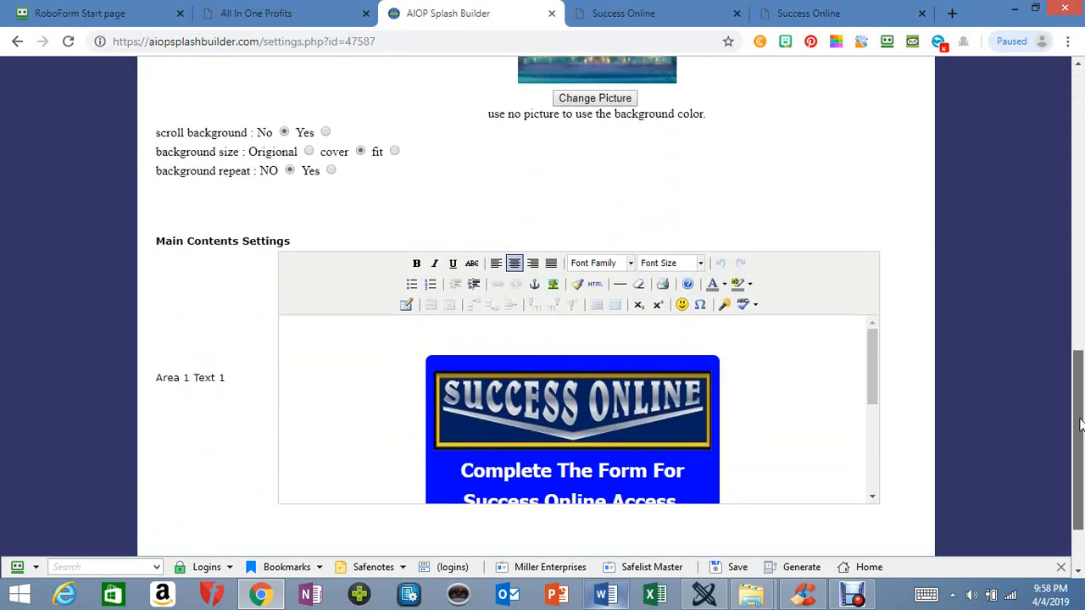
click(595, 284)
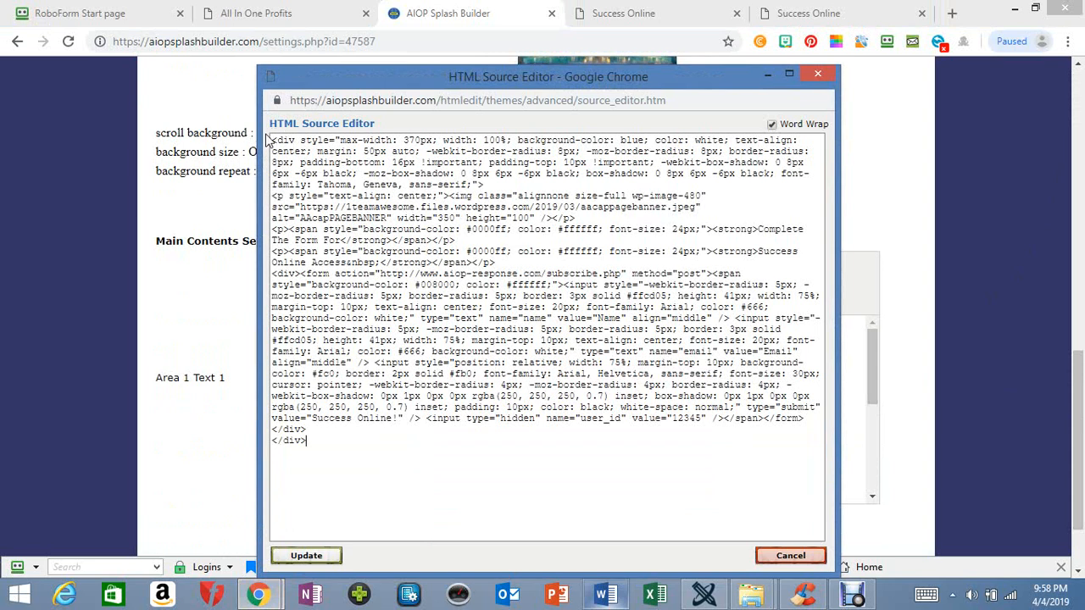
- Replace the HTML source with the copied Any Offer Capture Page code and save the Test page's settings
drag(273, 140, 471, 517)
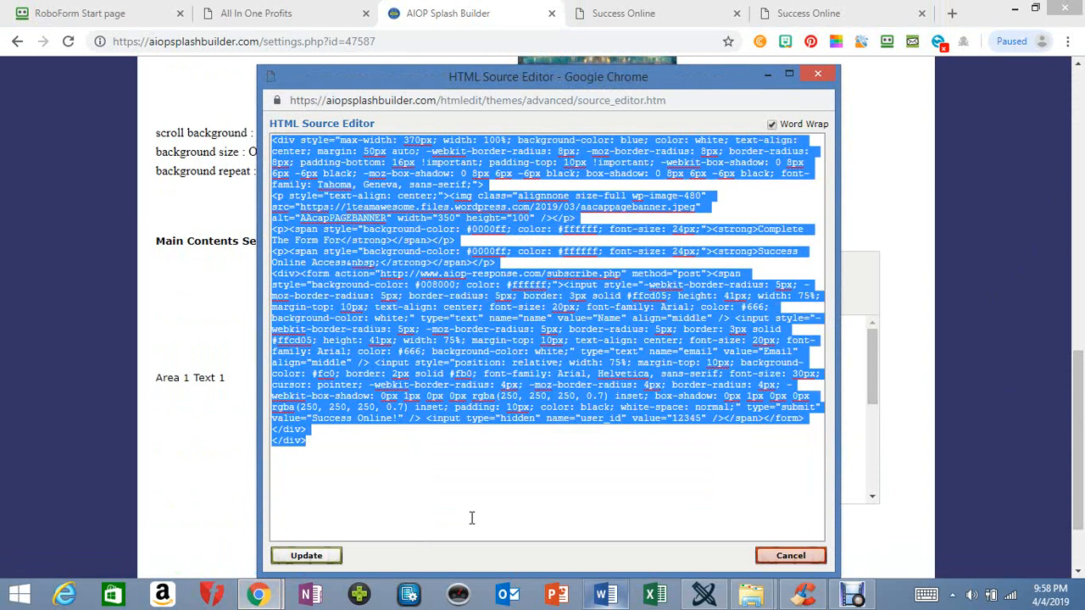
right_click(370, 272)
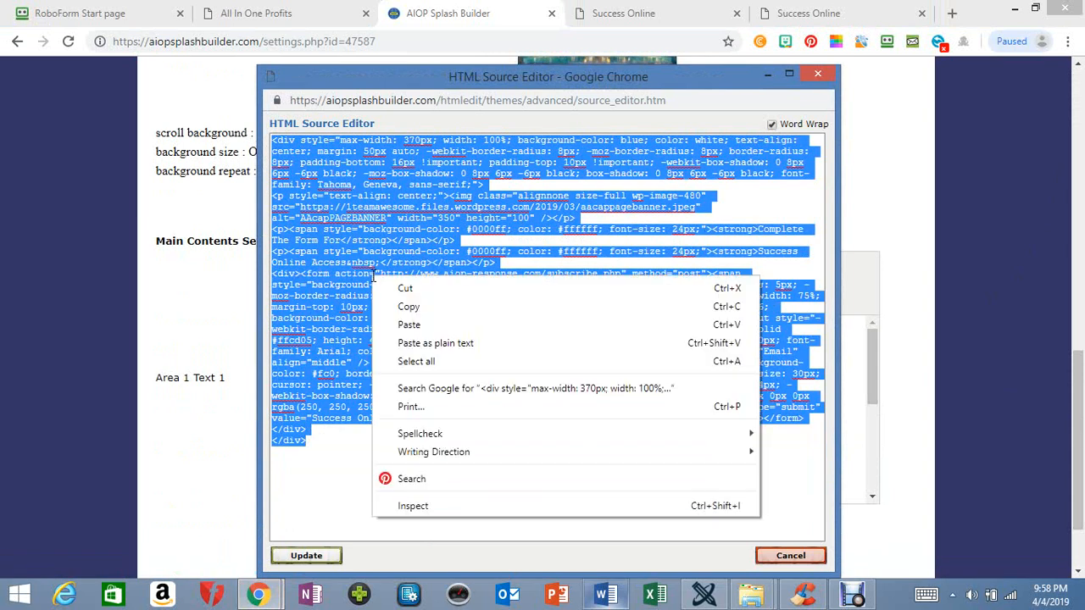
click(434, 329)
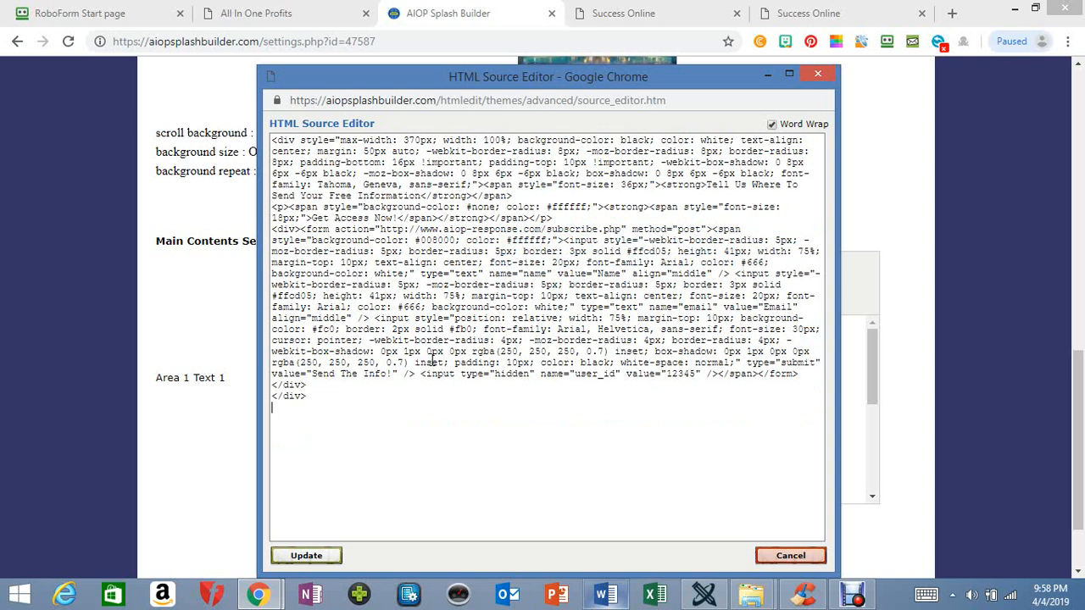
click(329, 559)
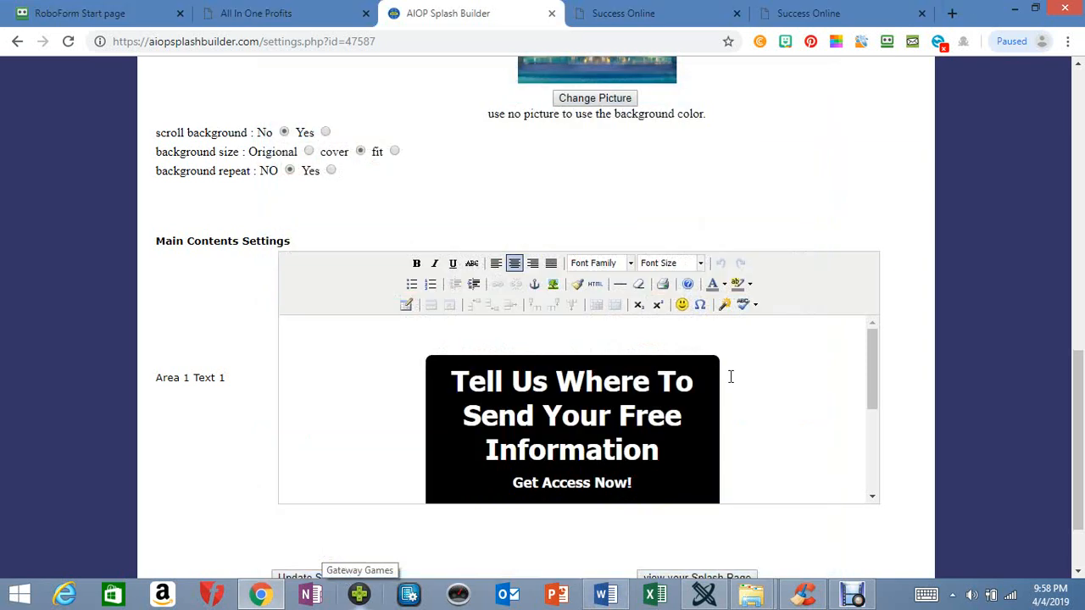
drag(1080, 385, 1083, 432)
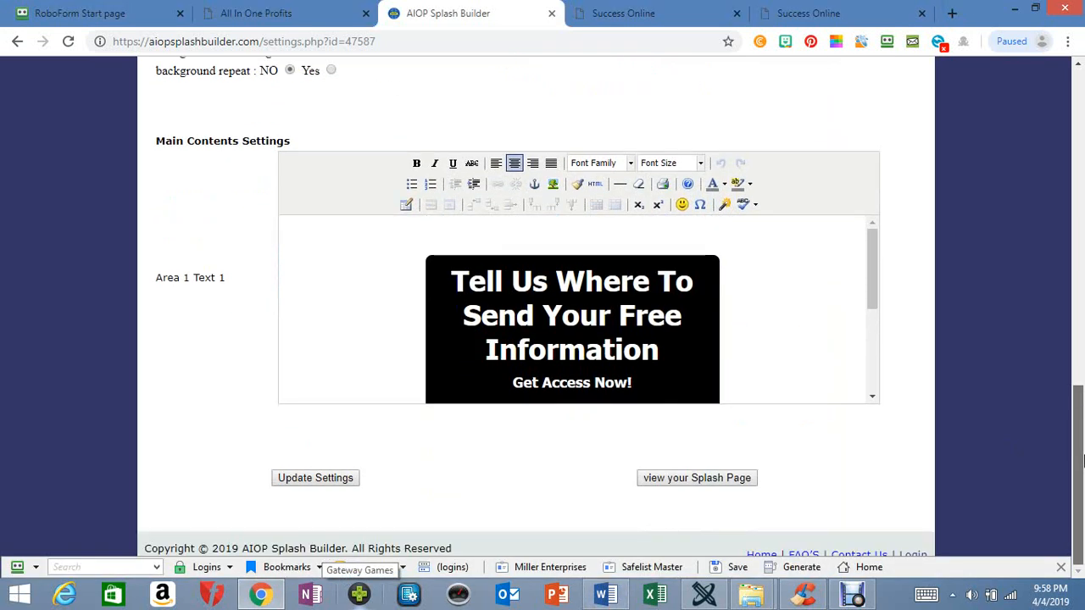
click(295, 480)
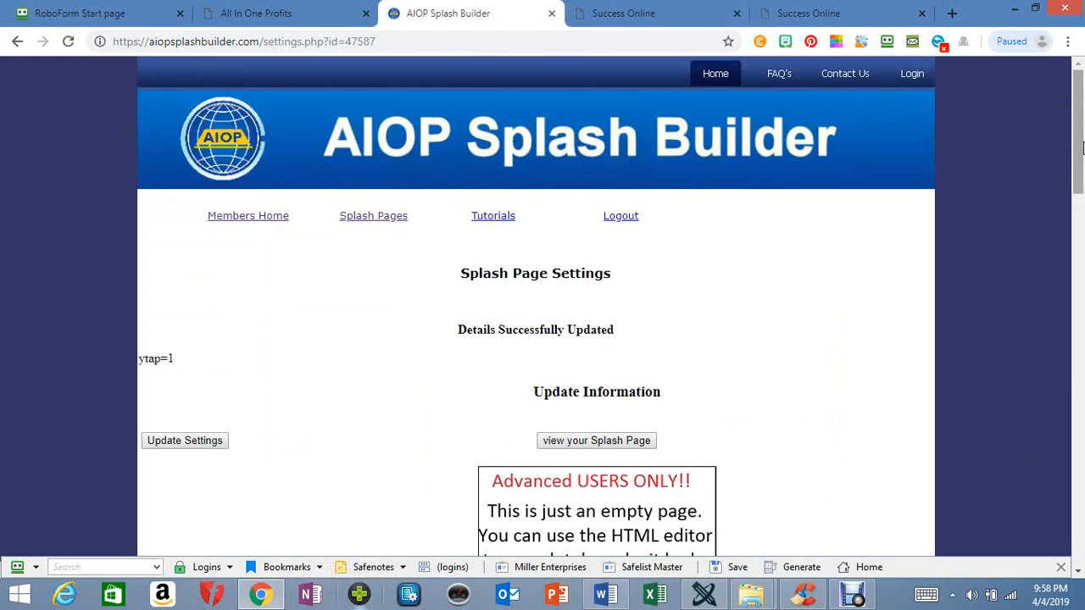
- Review the Any Offer capture form in the main content editor, save the Test page's settings, and view the splash page
drag(1081, 149, 1082, 372)
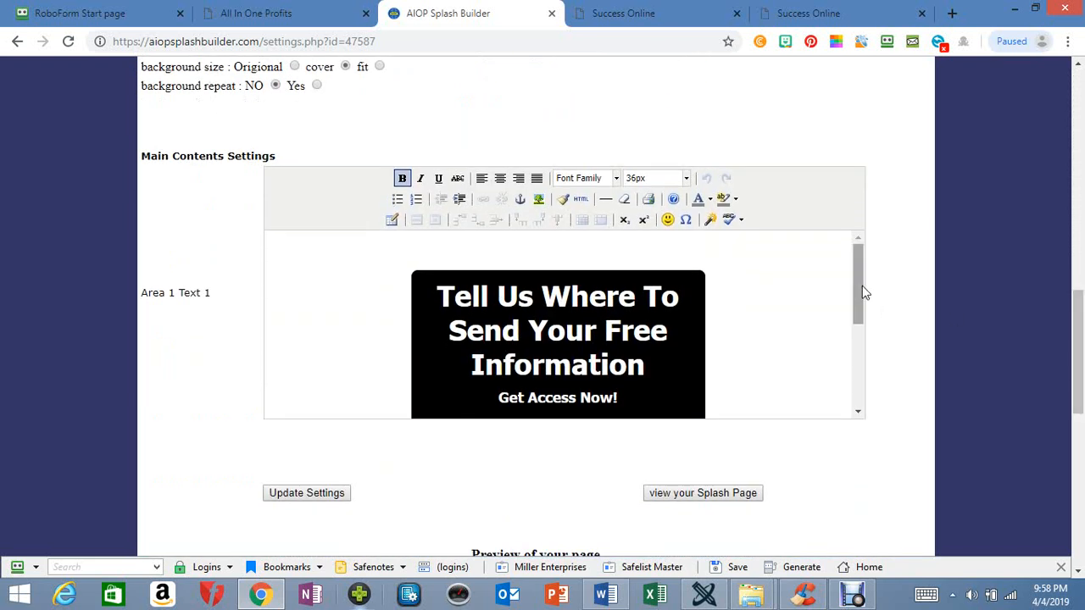
drag(856, 290, 867, 395)
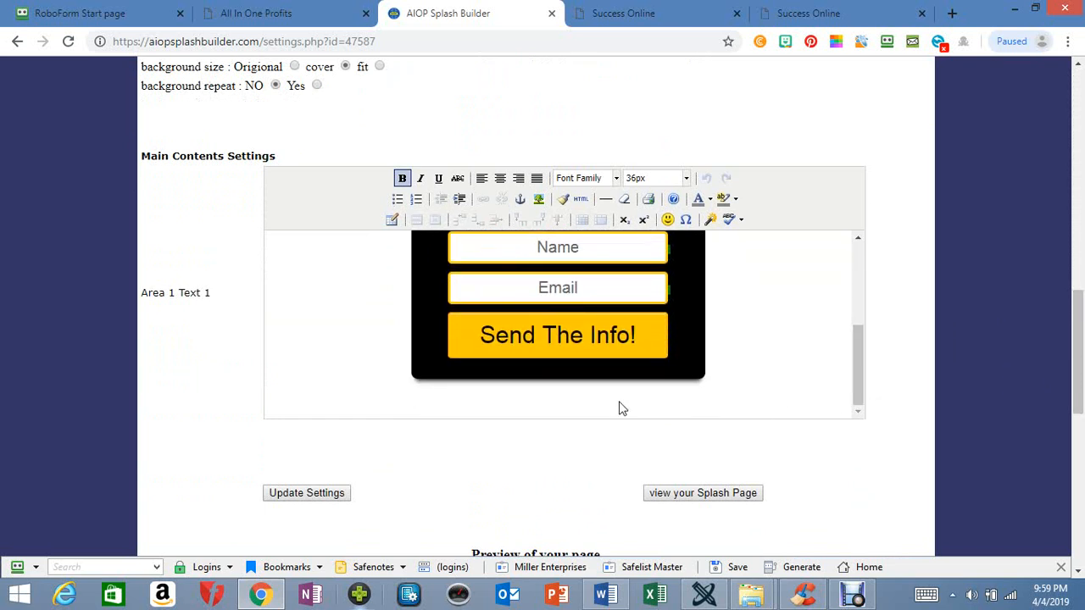
click(306, 492)
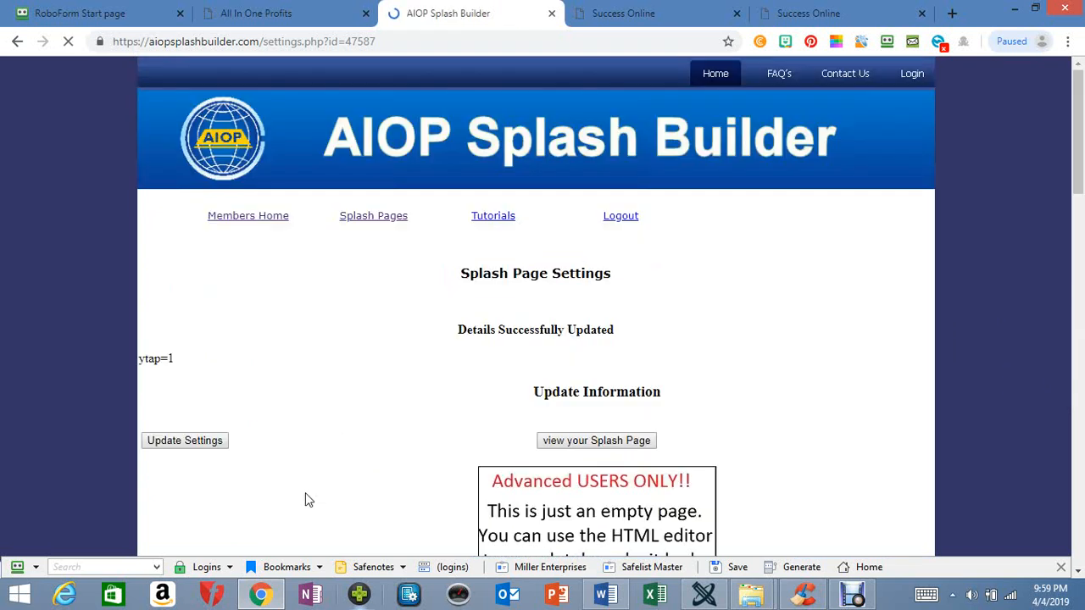
click(551, 441)
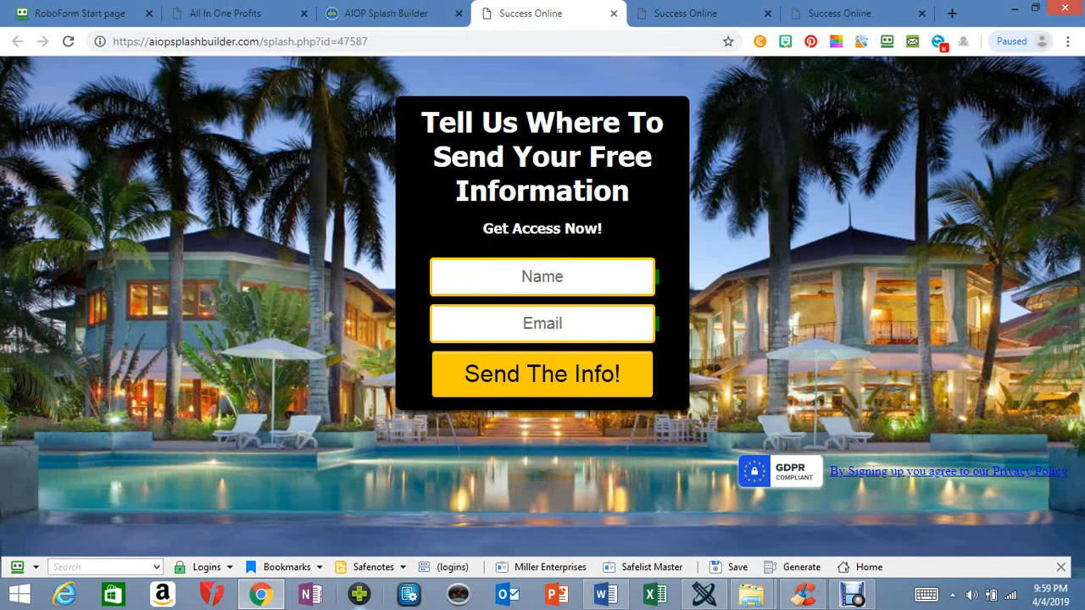
click(614, 17)
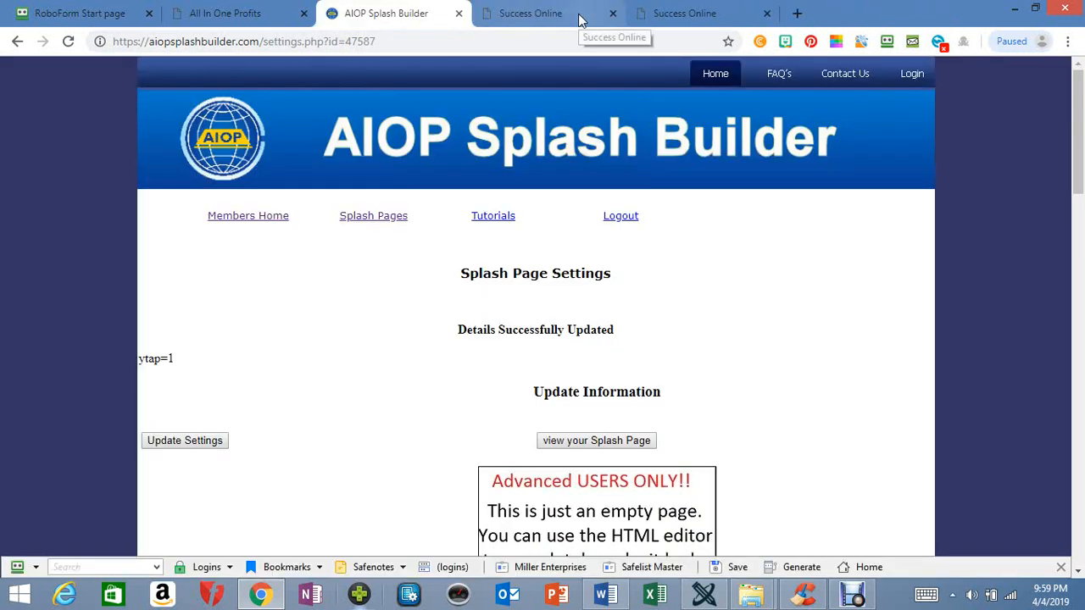
- Replace the word "Tell" in the capture form's headline with "Let" in the main content editor
drag(1078, 134, 1082, 345)
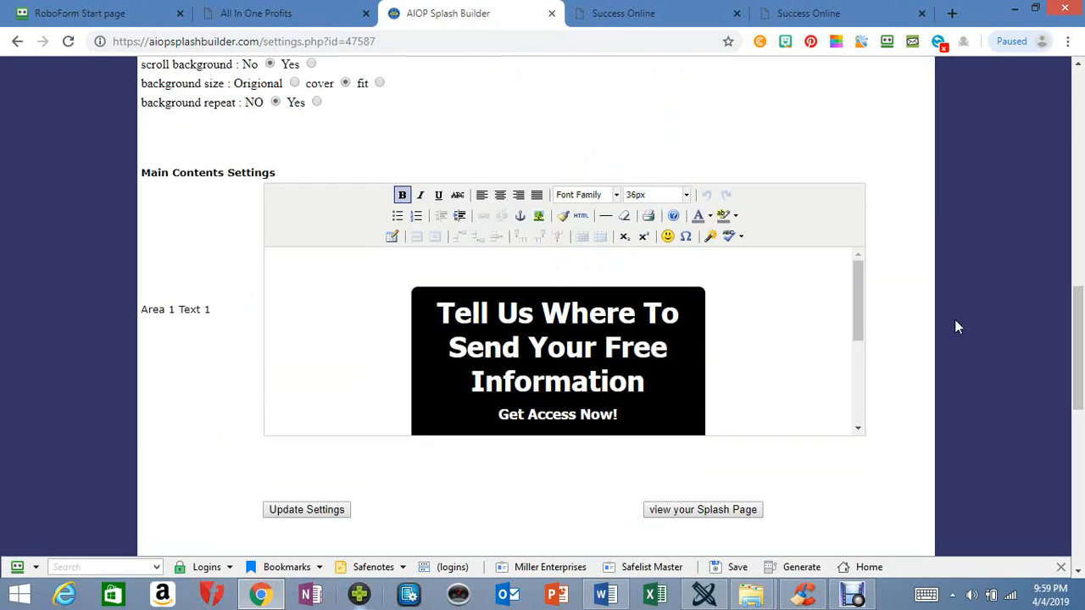
click(600, 314)
click(570, 313)
click(488, 314)
drag(487, 314, 437, 315)
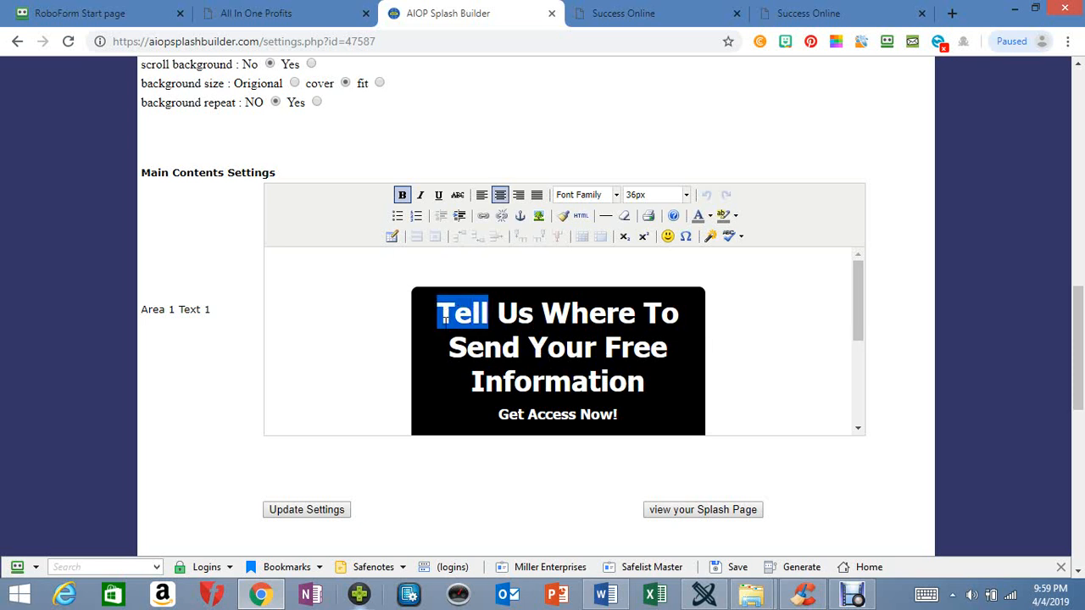
text(L)
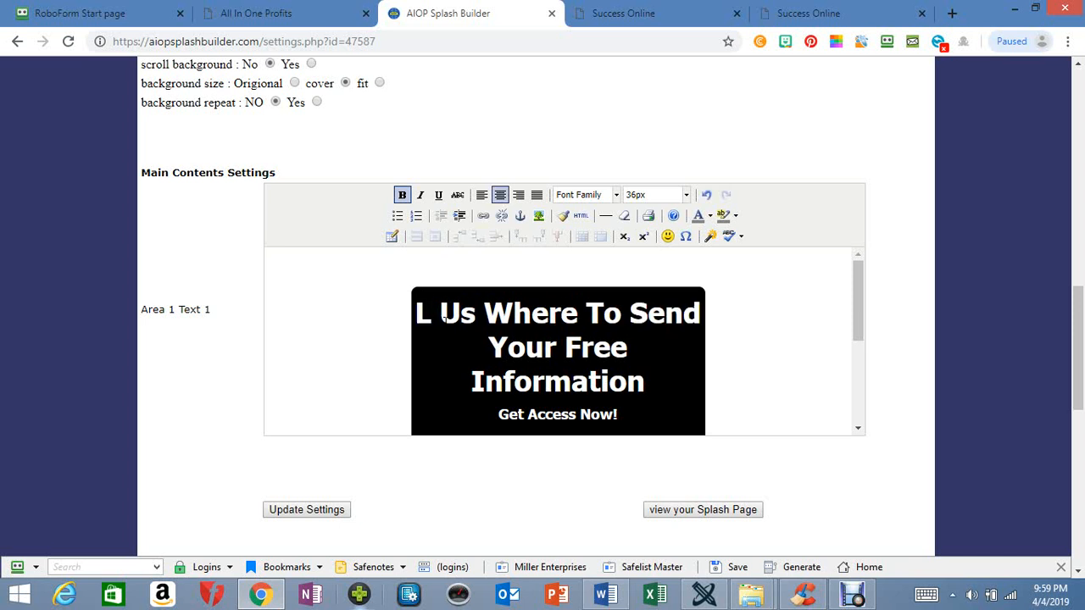
text(et)
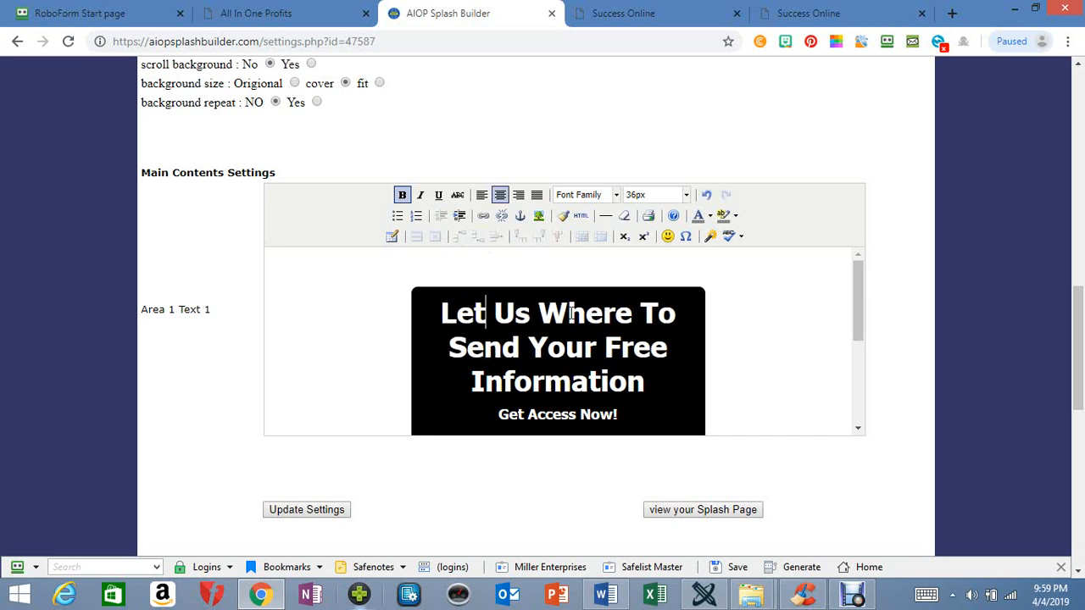
- Change the first word of the capture form's headline back to "Tell"
click(539, 312)
drag(486, 312, 442, 312)
text(Te)
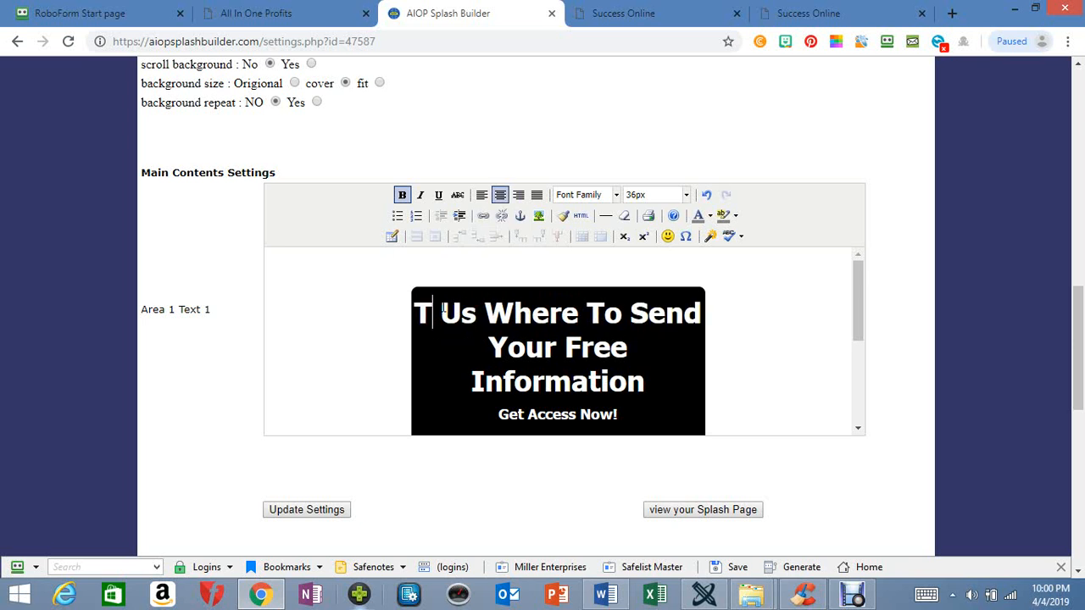
text(ll)
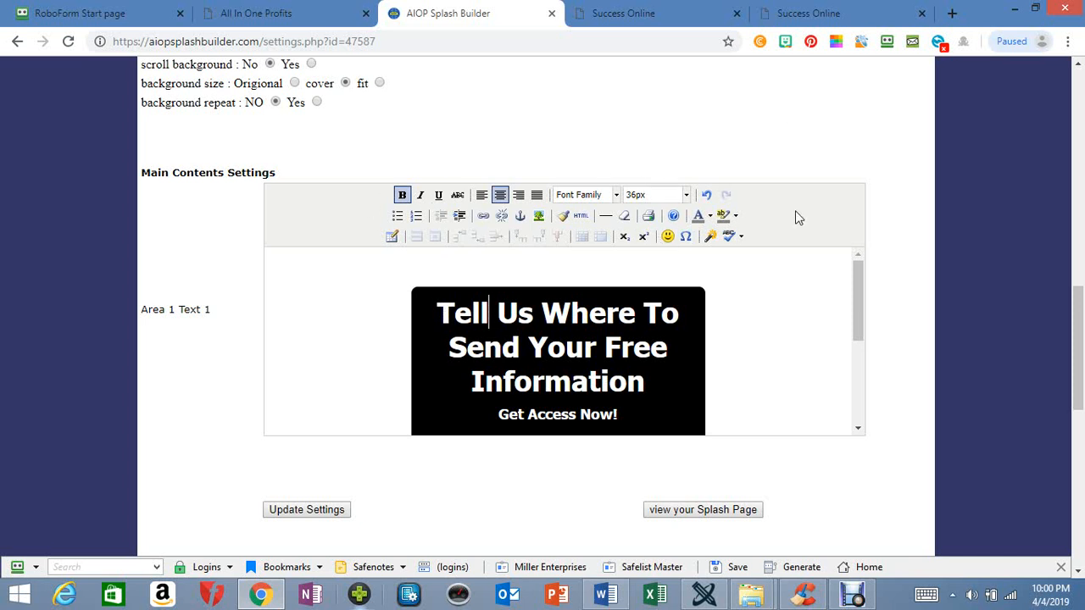
- Set the capture form's outer background-color to blue in the main content's HTML source and apply the change
mouse_move(857, 307)
mouse_down()
mouse_move(864, 340)
mouse_move(857, 293)
mouse_up()
click(581, 217)
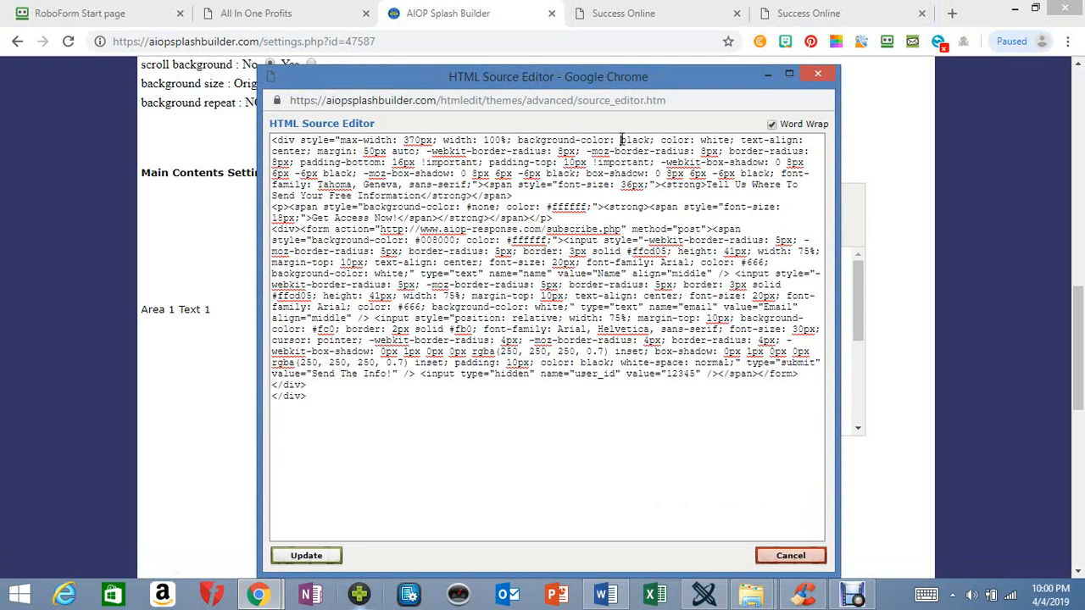
drag(621, 140, 651, 144)
text(blu)
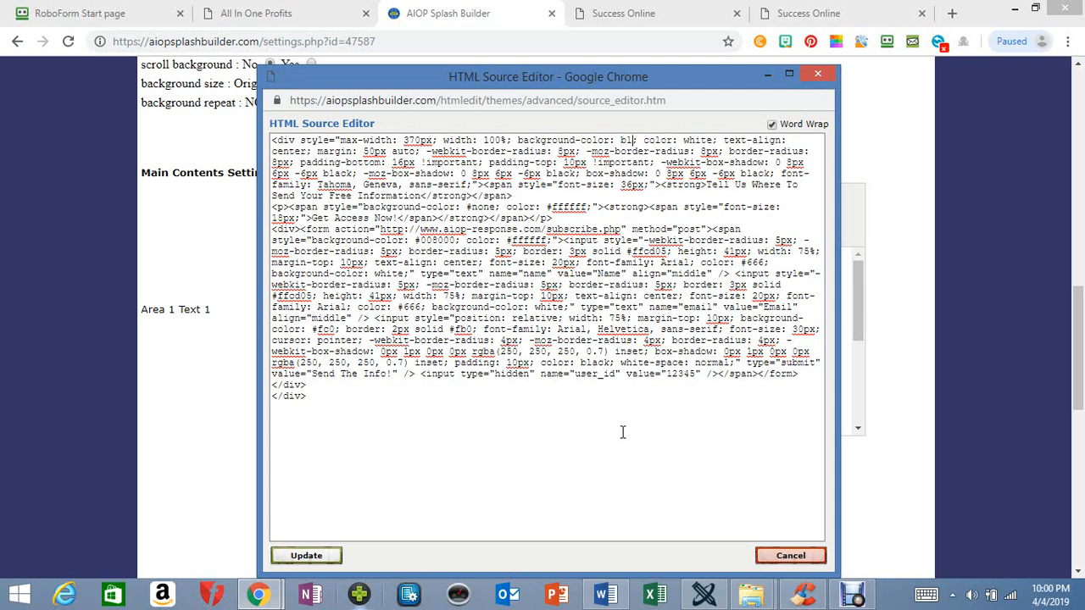
text(e)
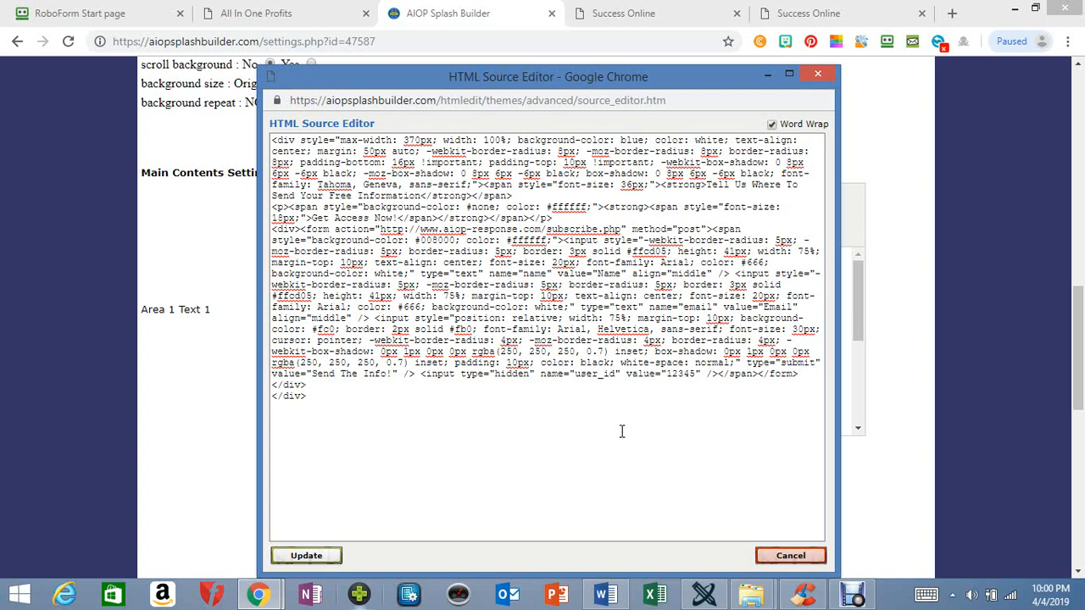
click(315, 556)
- Save the Test page's settings, view the recoloured splash page, and return to the settings page
click(323, 515)
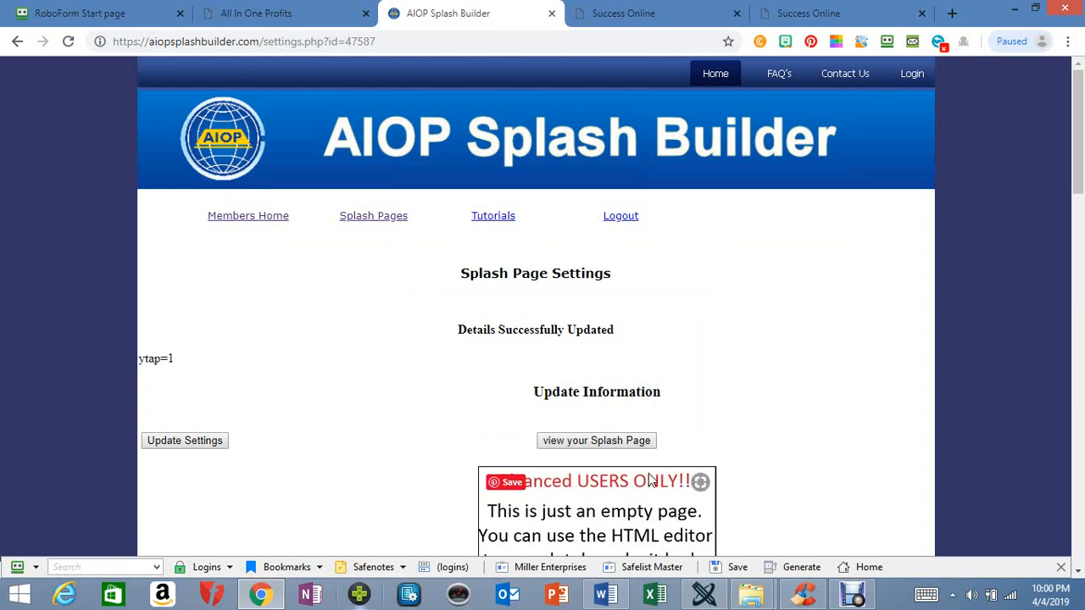
click(607, 443)
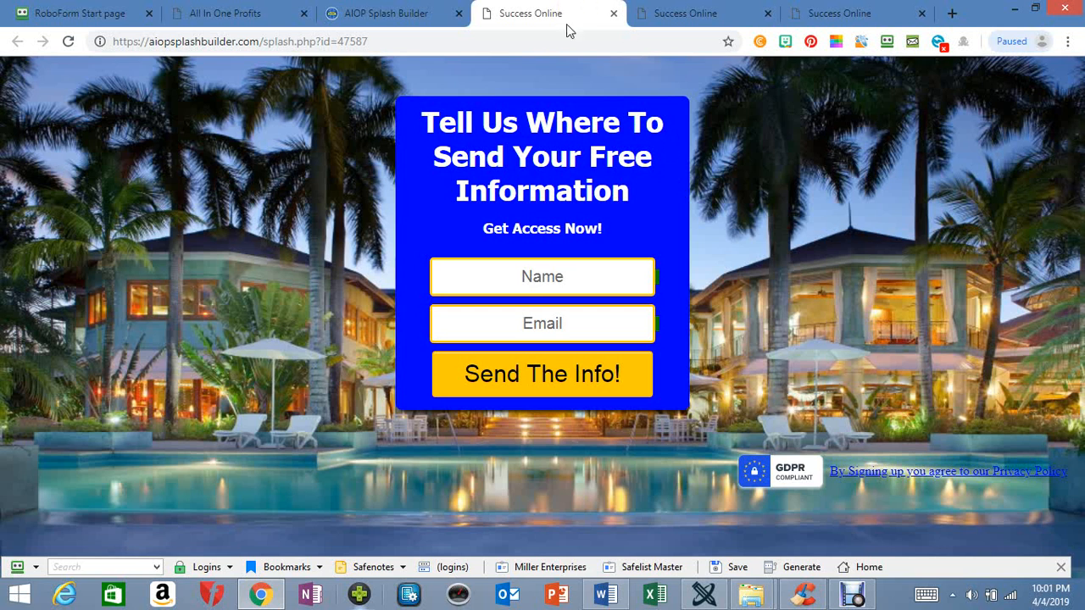
click(614, 13)
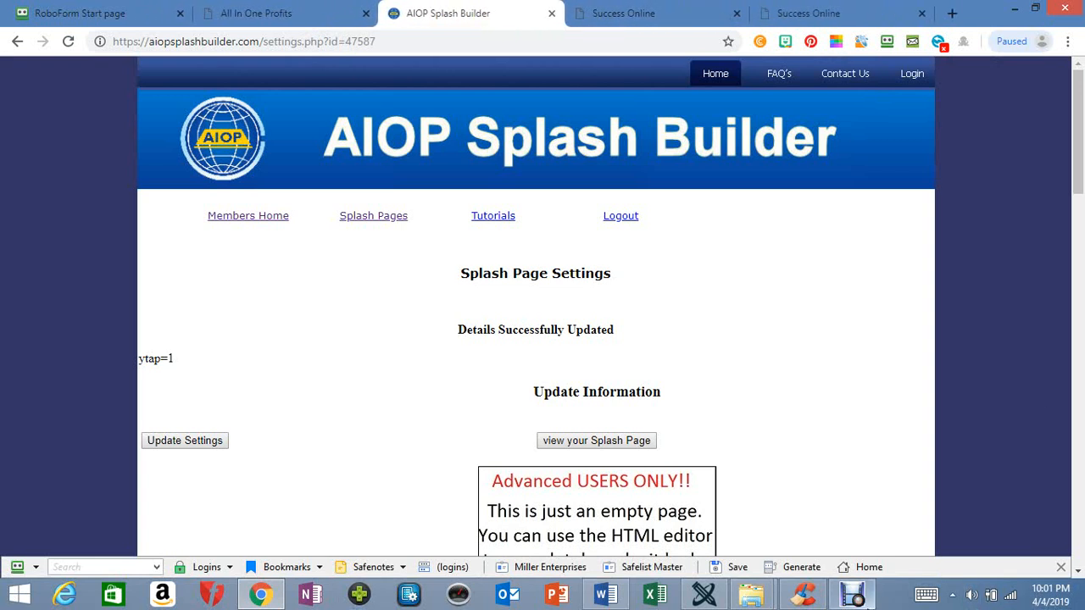
click(856, 596)
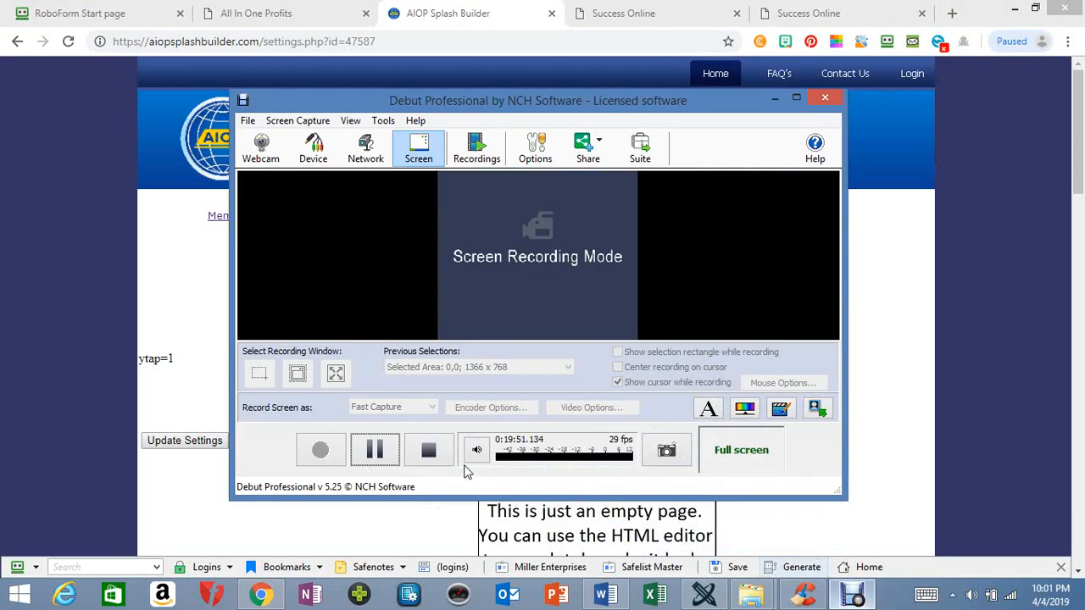